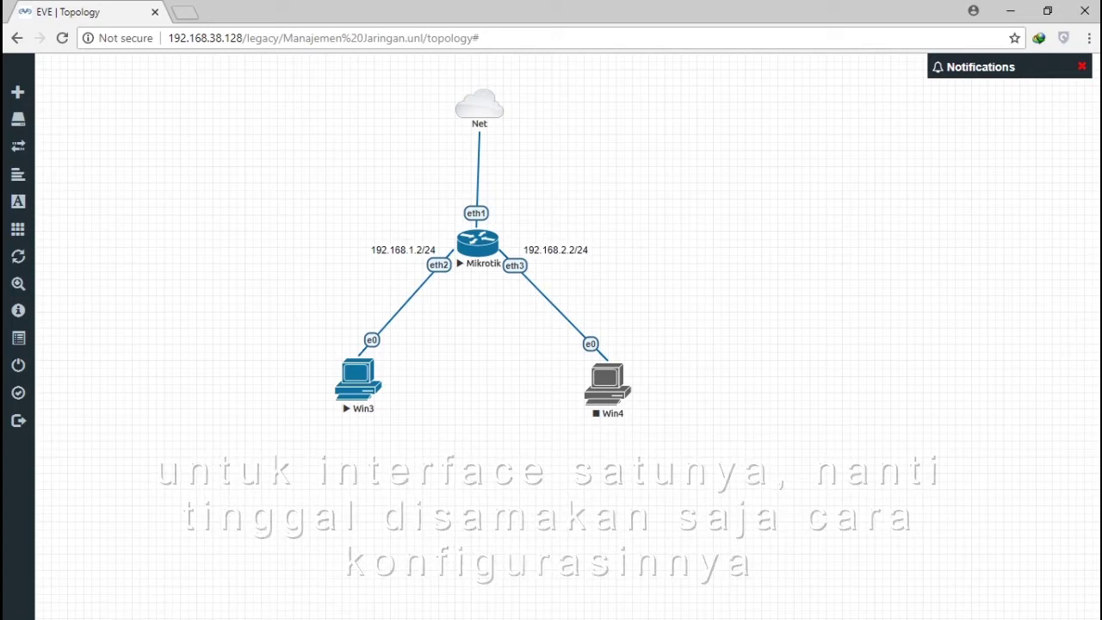
Switch from the EVE topology to the MikroTik router's WinBox session and show the firewall's mangle rules.
left_click(1009, 12)
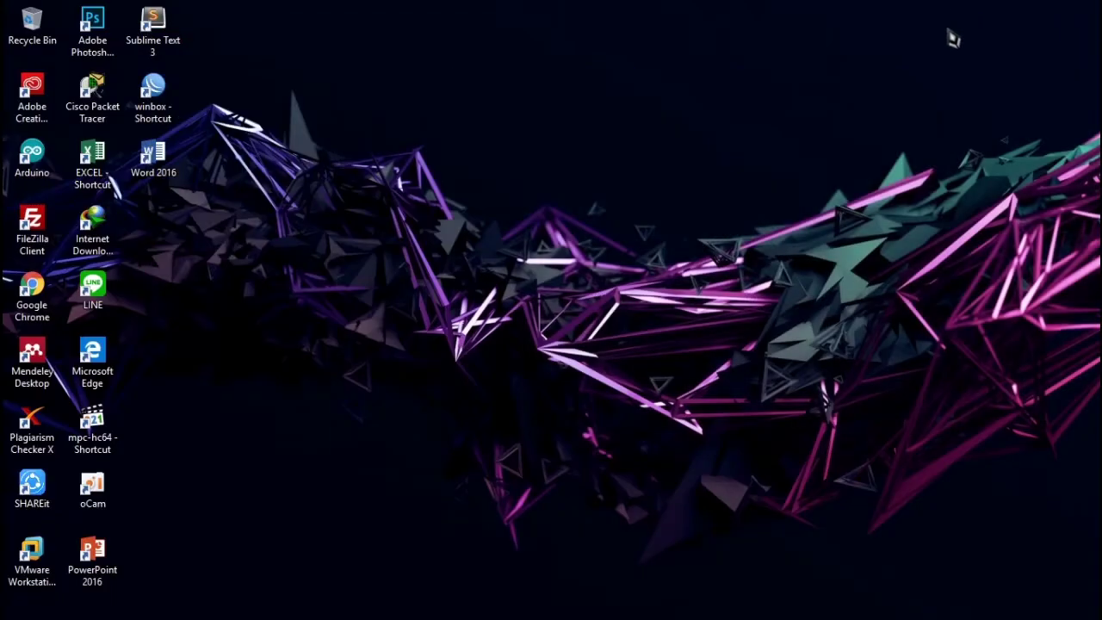
left_click(1079, 262)
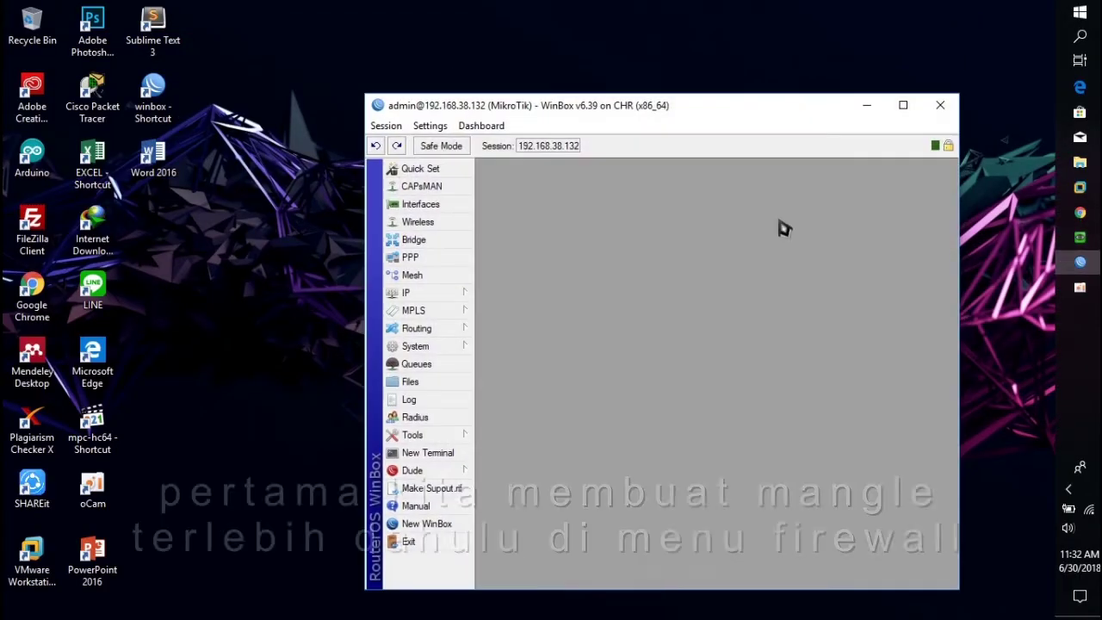
left_click(462, 293)
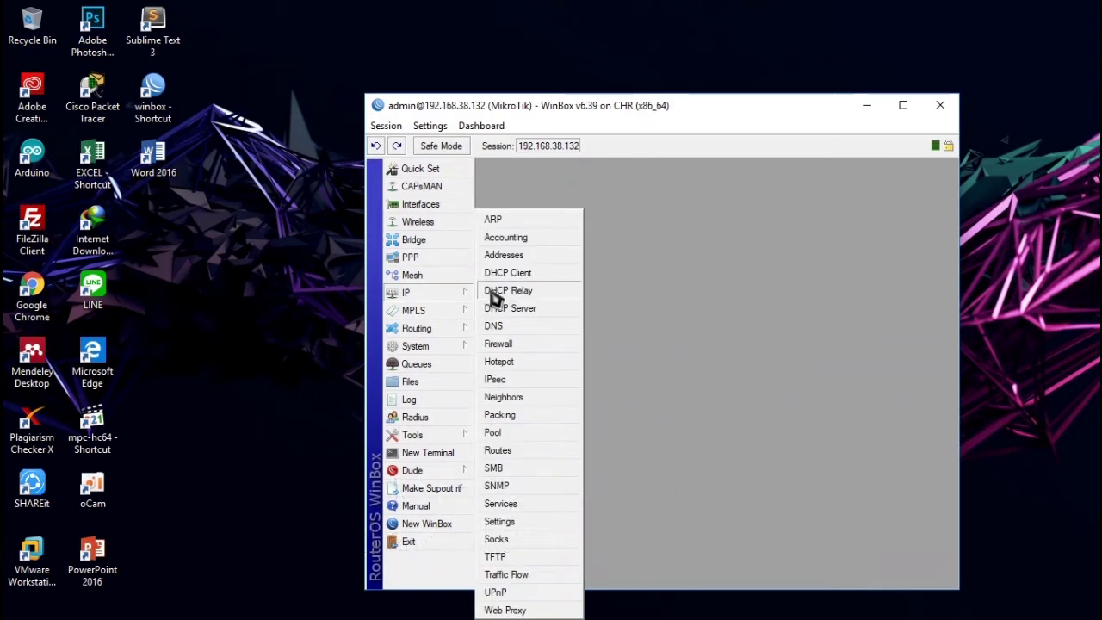
left_click(508, 347)
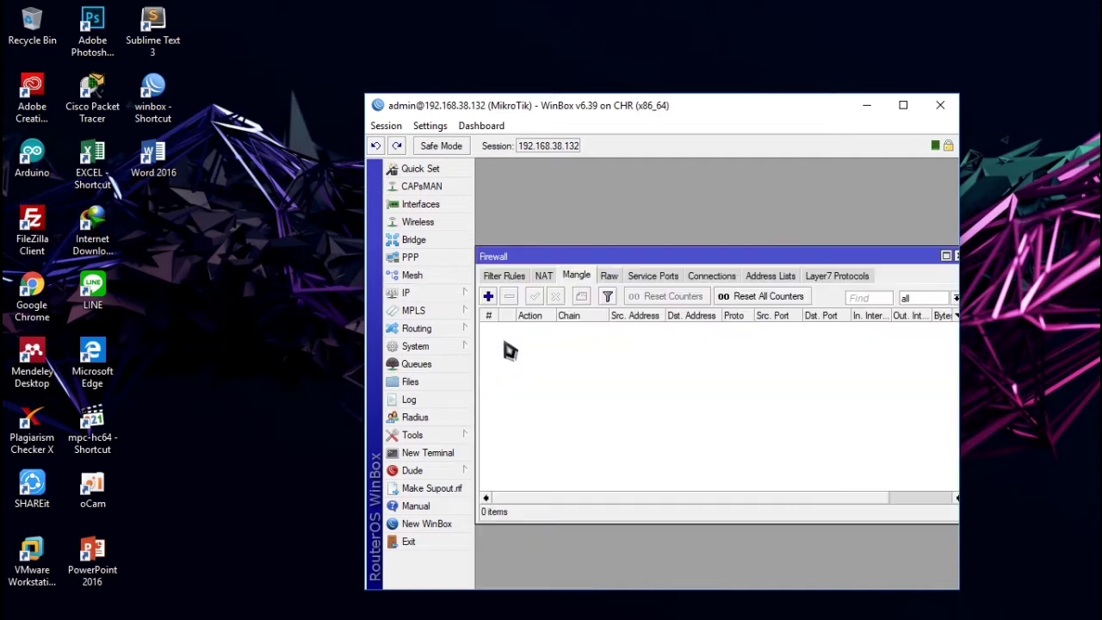
left_click(513, 277)
left_click(543, 277)
left_click(576, 277)
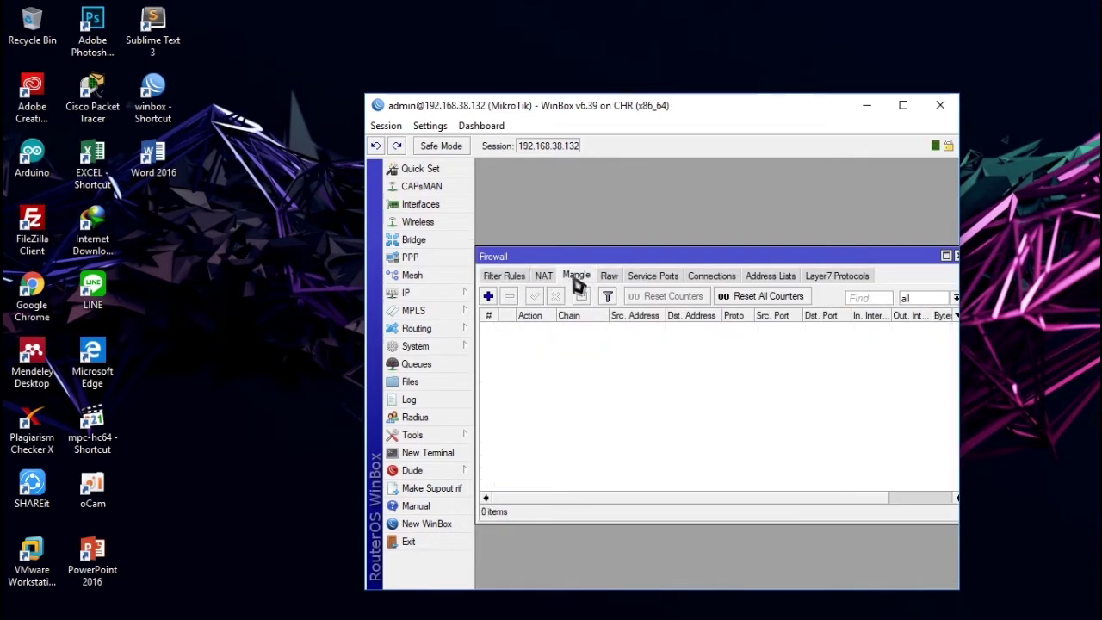
Start a new mangle rule with chain forward and destination address 10.10.10.254.
left_click(488, 296)
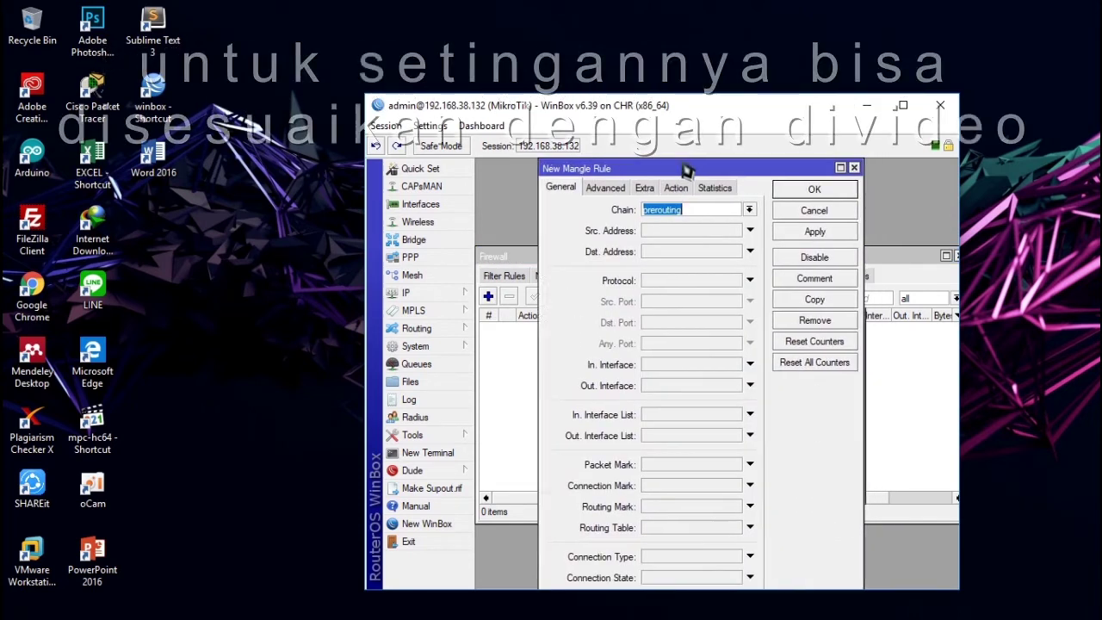
left_click(744, 211)
left_click(734, 220)
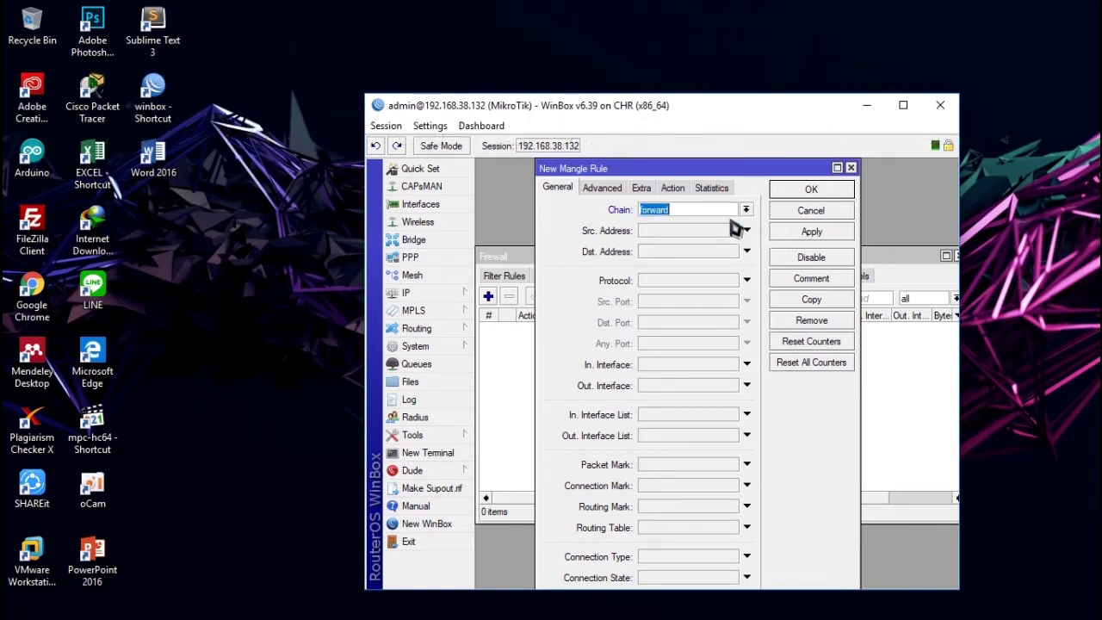
left_click(680, 254)
type("10.10.10.254")
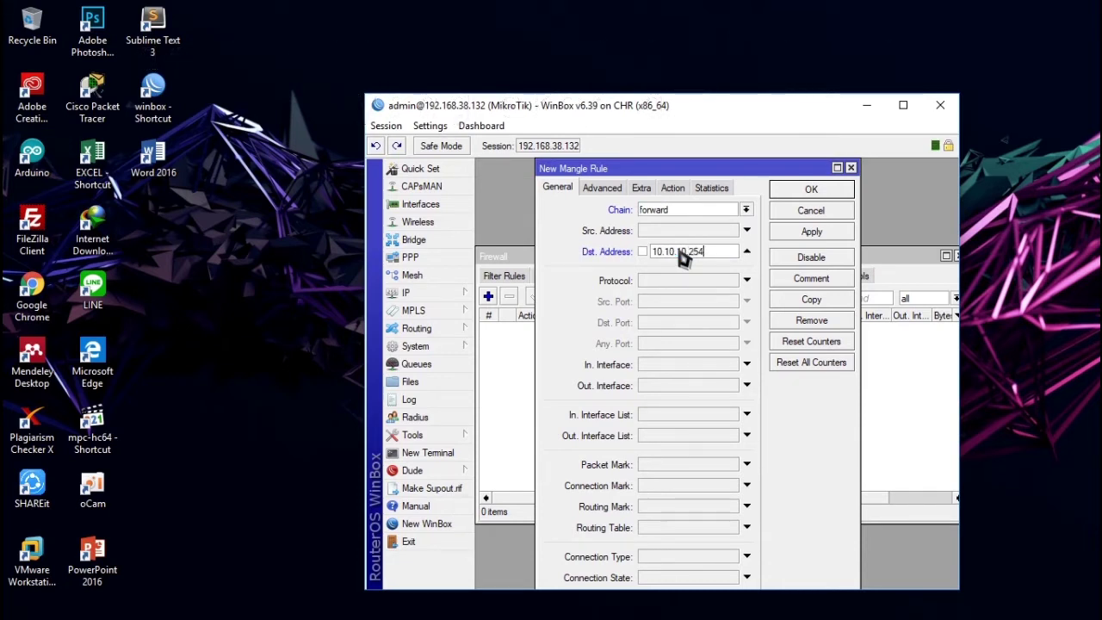
Set the rule's action to mark connection with new connection mark con-down, and save the rule.
left_click(668, 190)
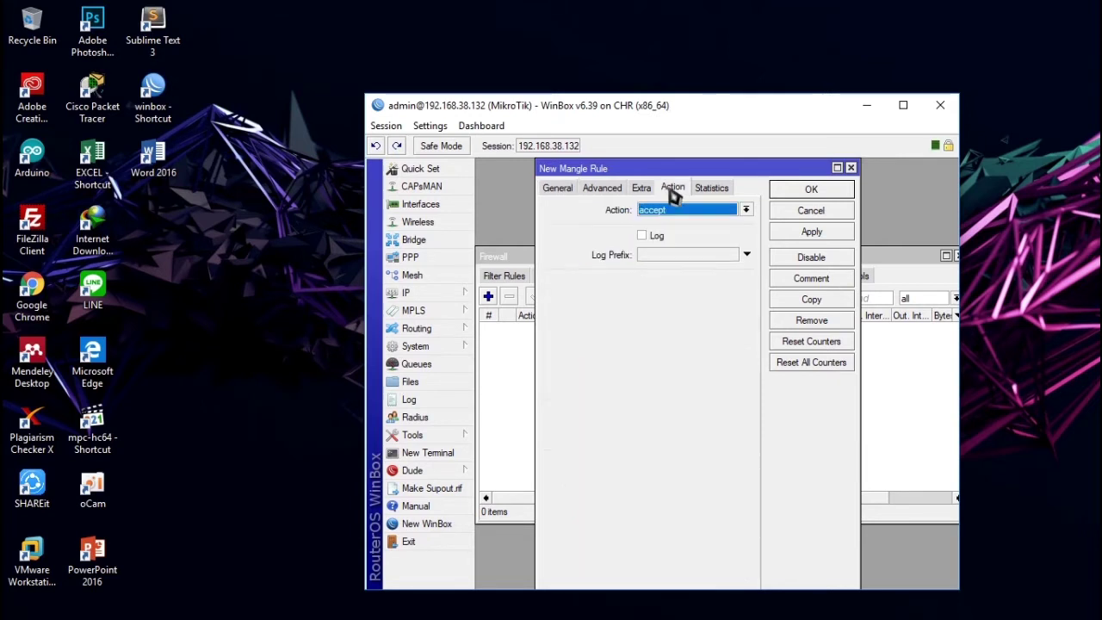
left_click(745, 211)
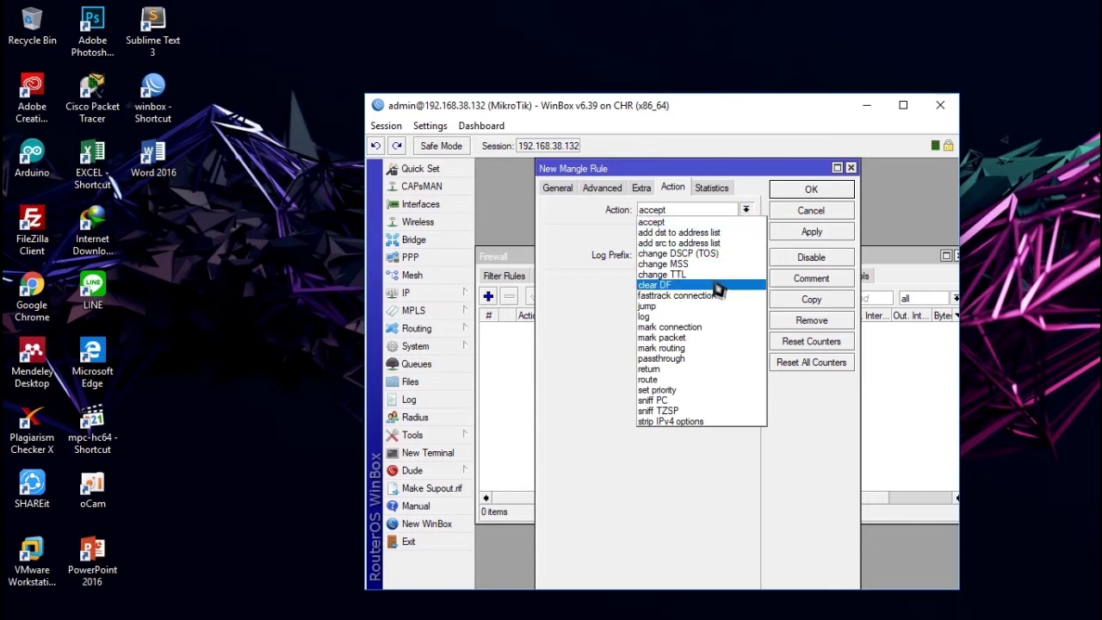
left_click(694, 328)
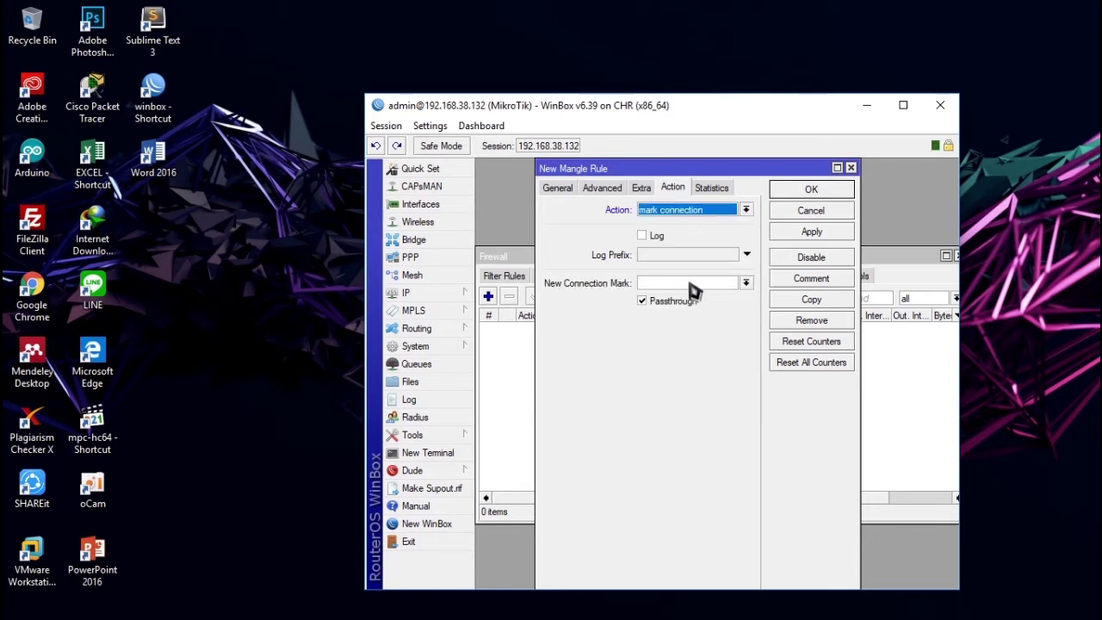
left_click(691, 285)
type("con-down")
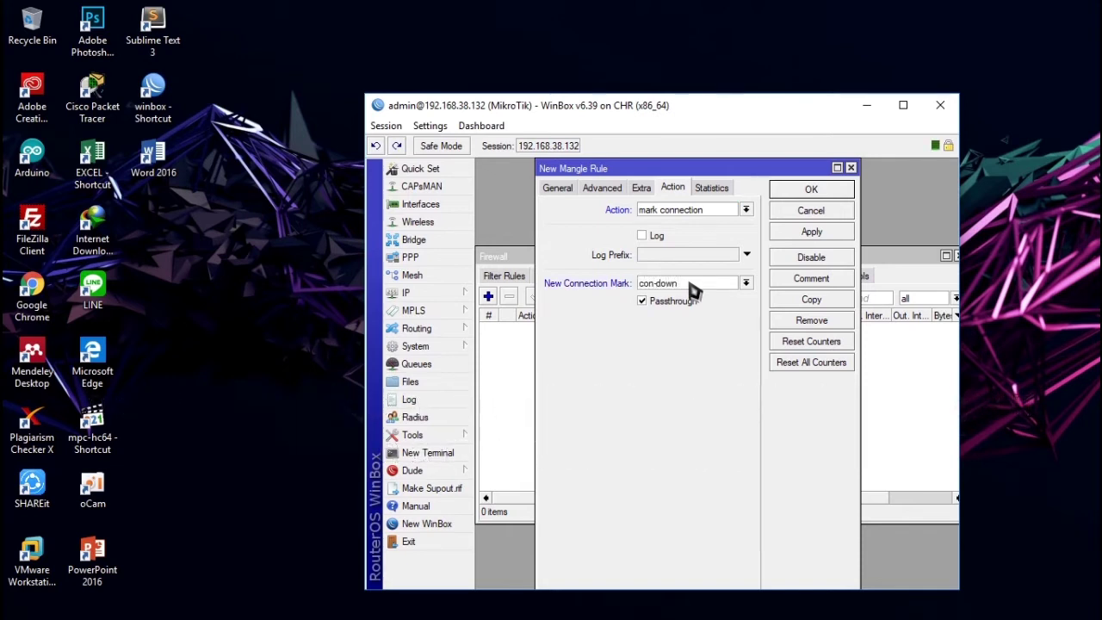
left_click(810, 232)
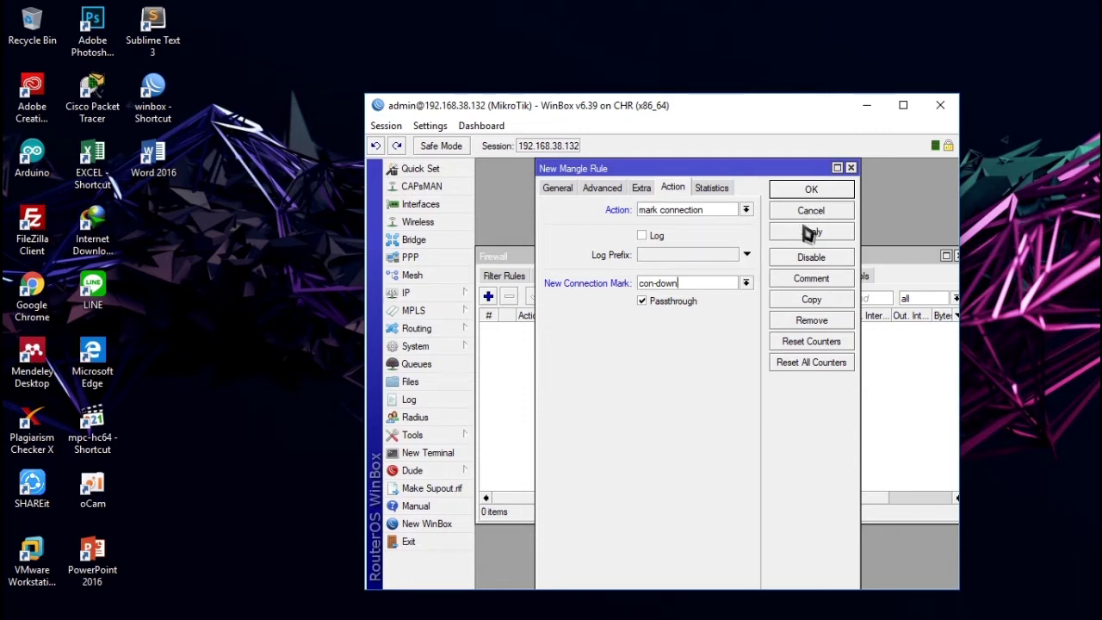
left_click(558, 188)
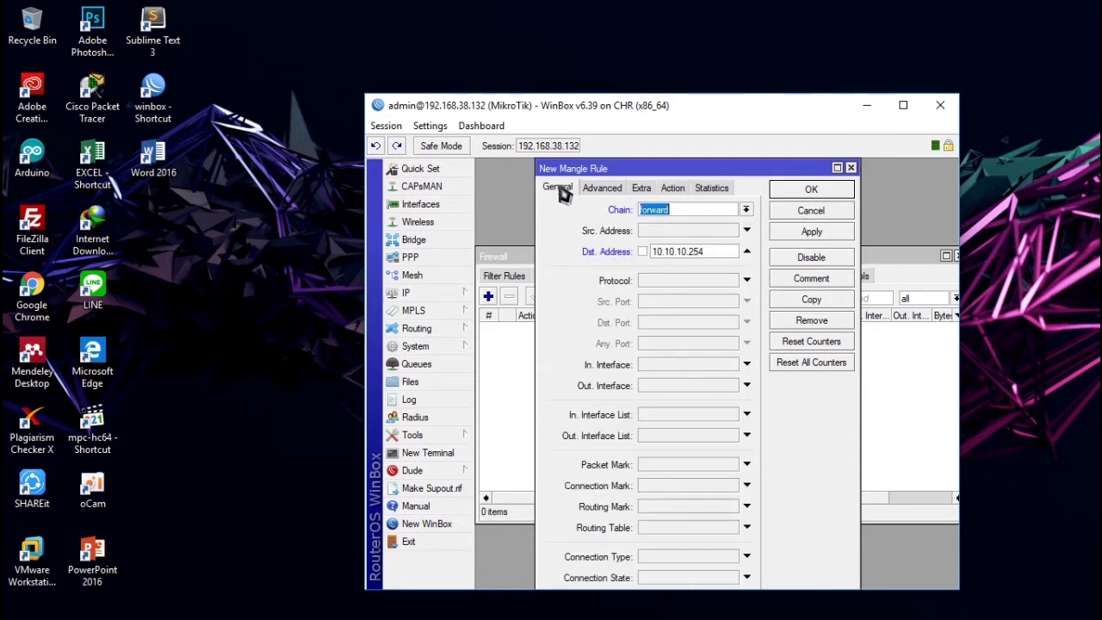
left_click(671, 189)
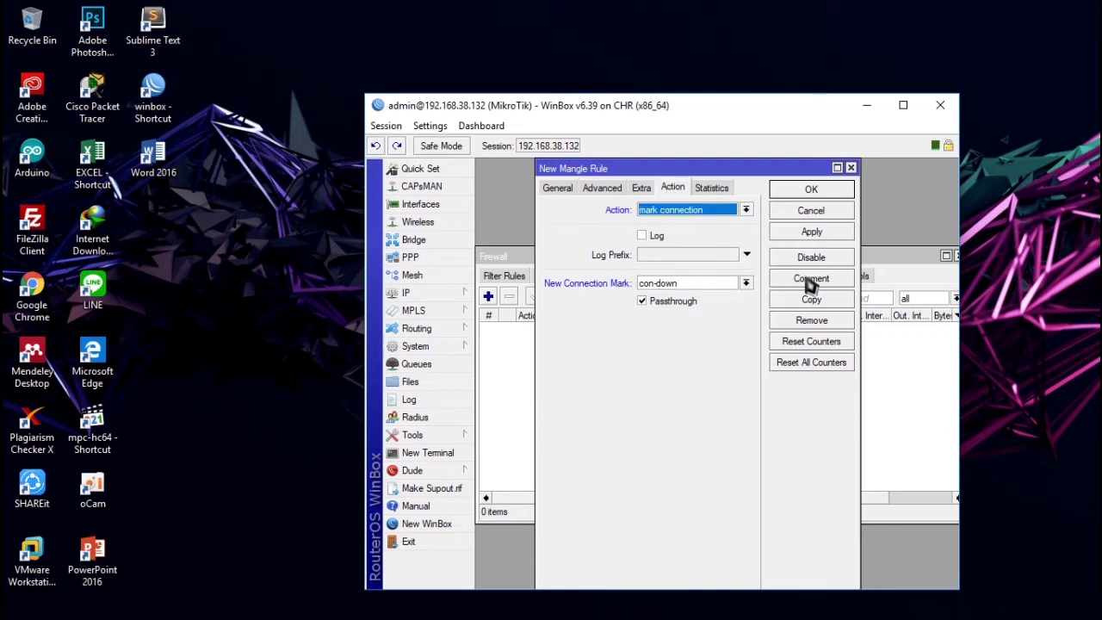
left_click(810, 232)
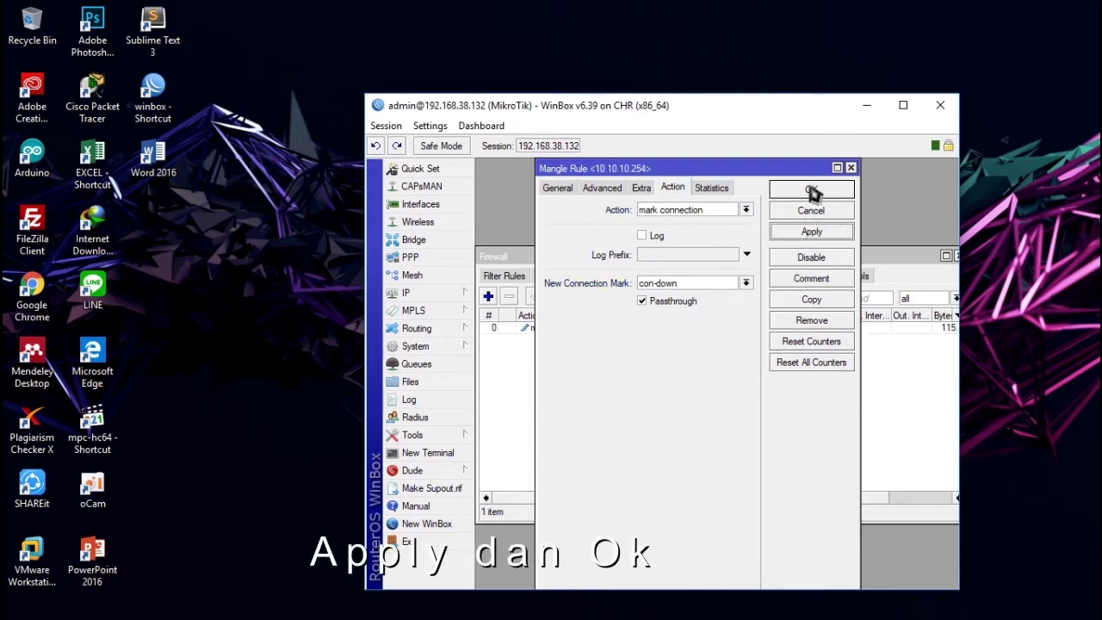
left_click(812, 190)
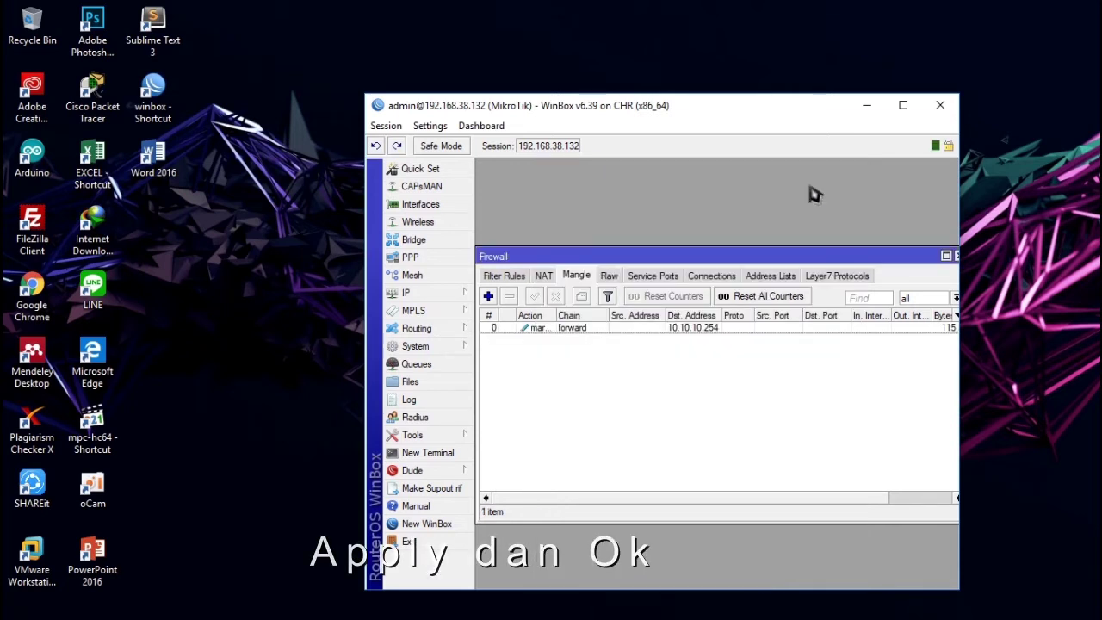
Start a second mangle rule with chain forward and source address 10.10.10.254.
left_click(489, 296)
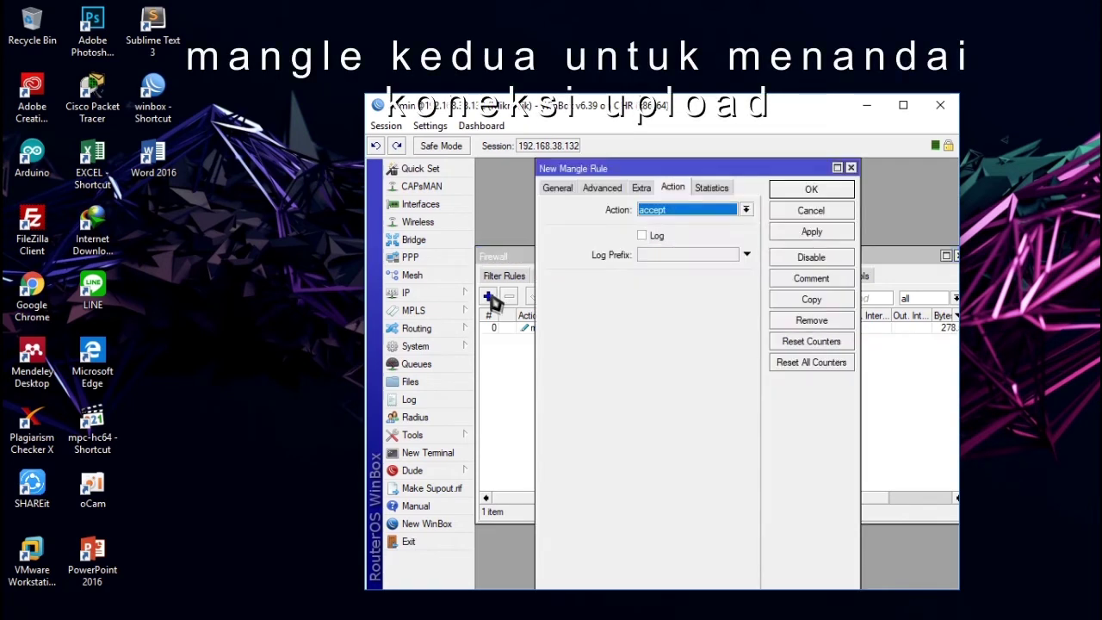
left_click(557, 187)
left_click(747, 211)
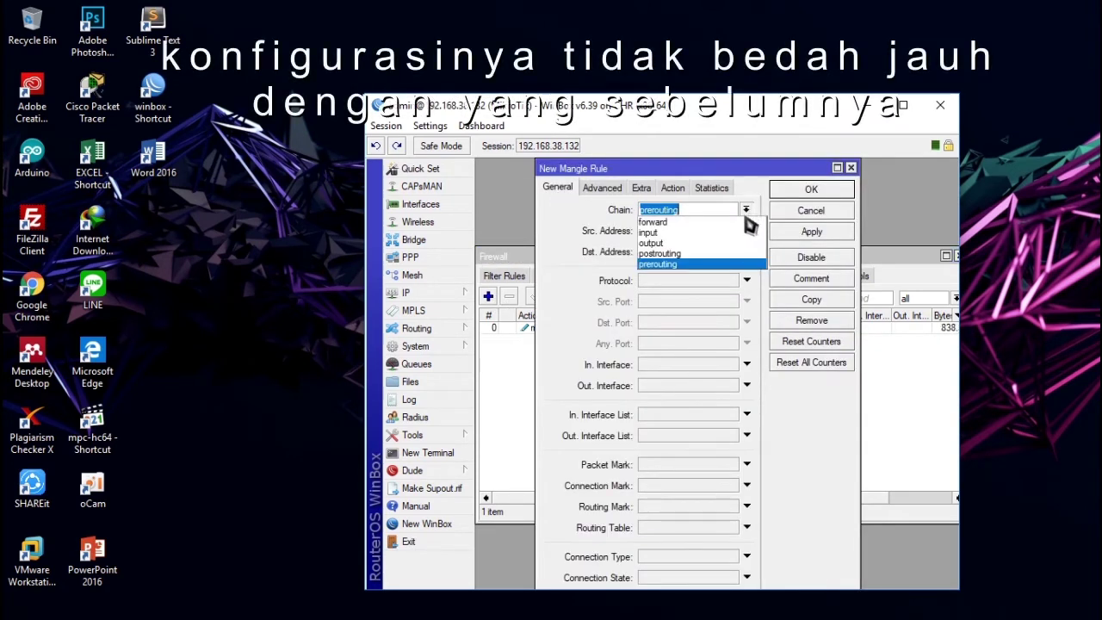
left_click(736, 223)
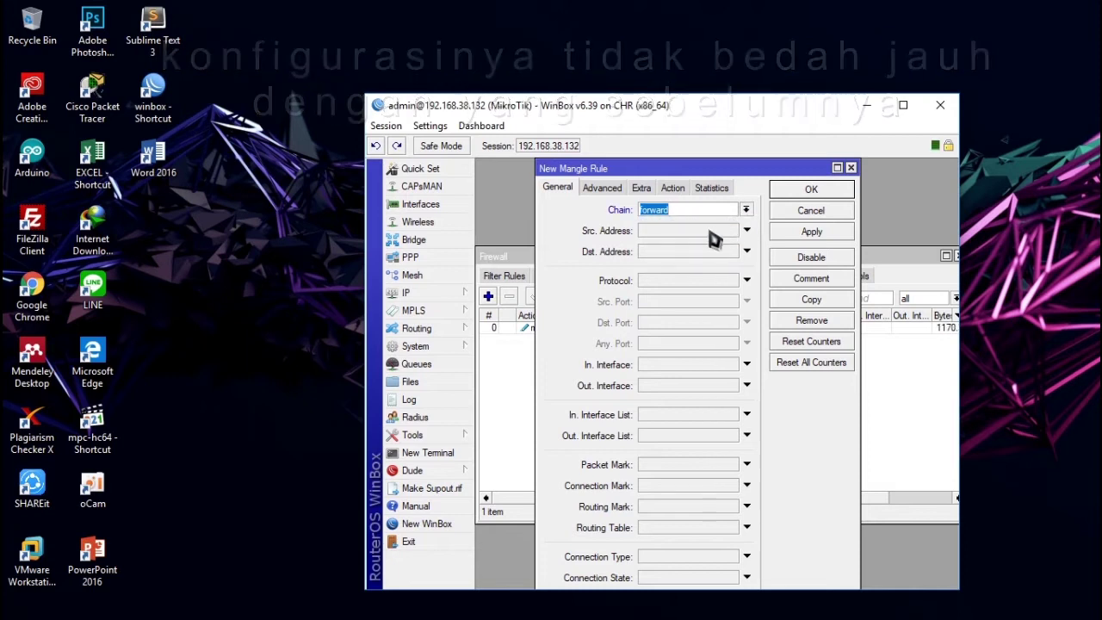
left_click(712, 237)
type("10.10.10.254")
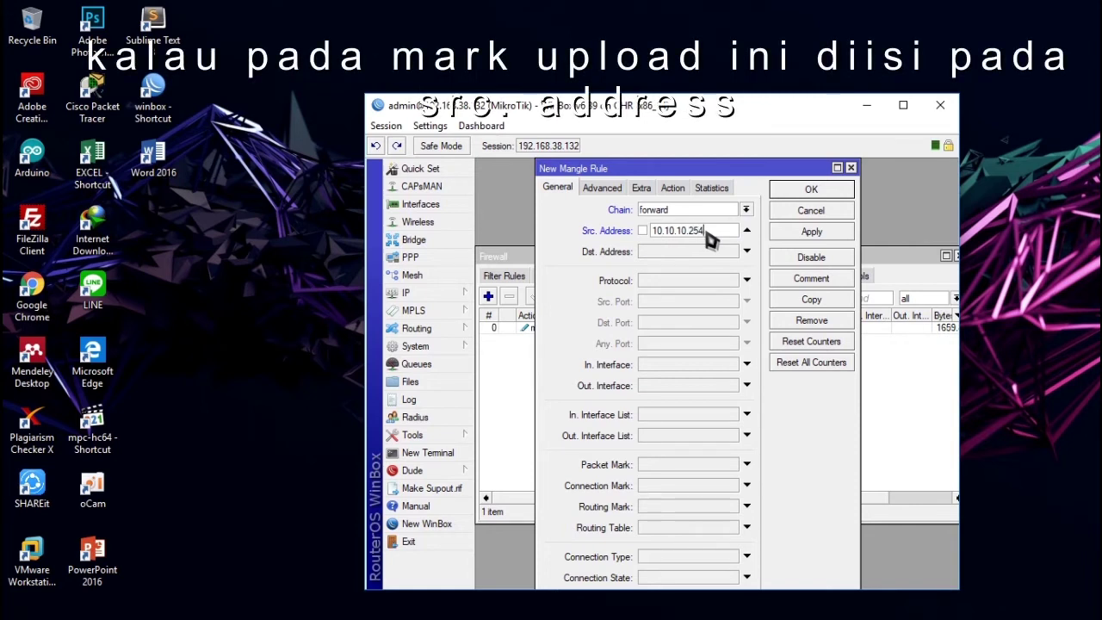
Set the second rule's action to mark connection with new connection mark con-up, and save the rule.
left_click(675, 189)
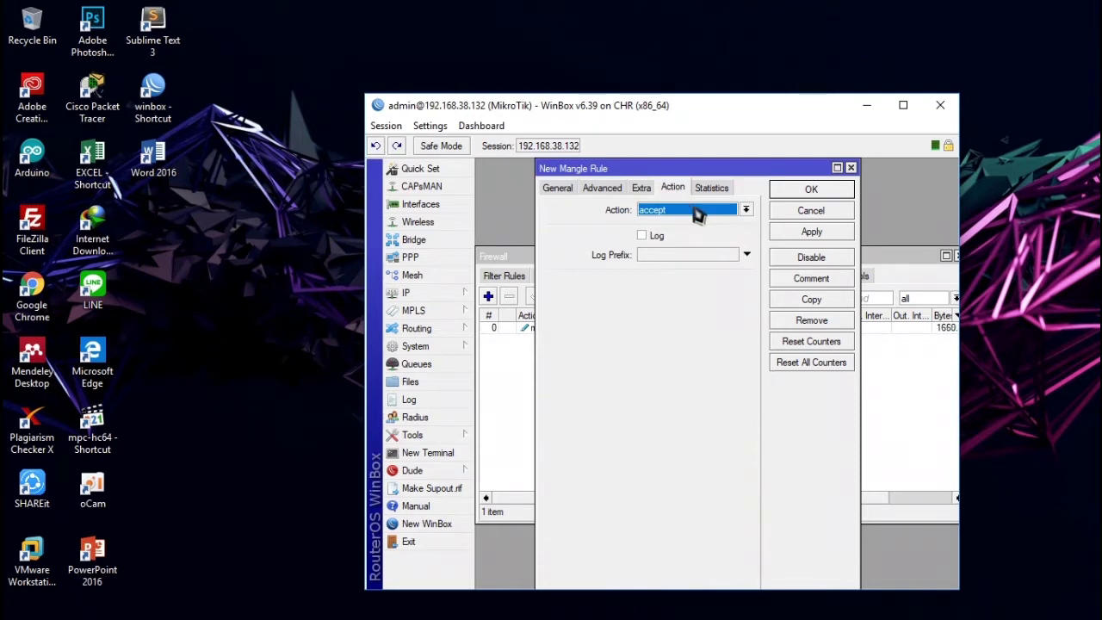
left_click(746, 213)
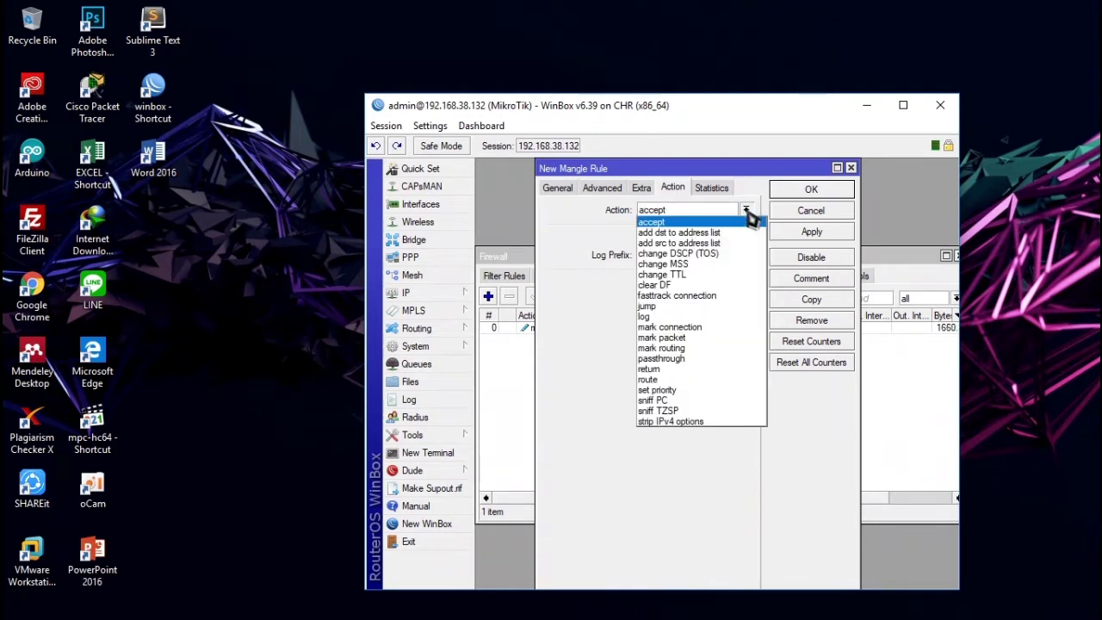
left_click(706, 331)
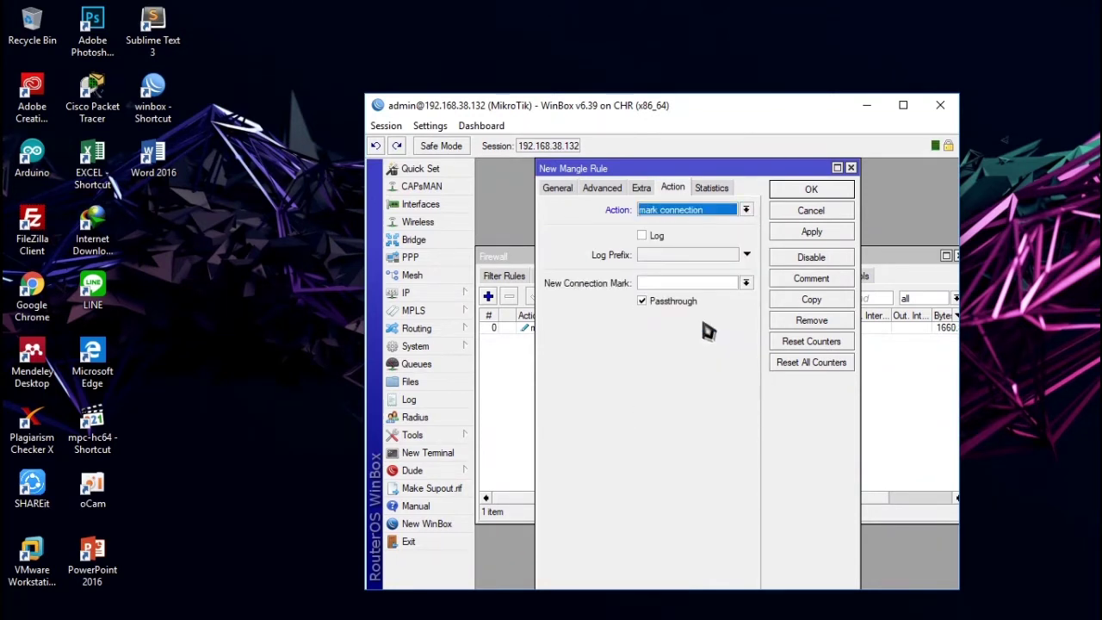
left_click(694, 283)
type("con-up")
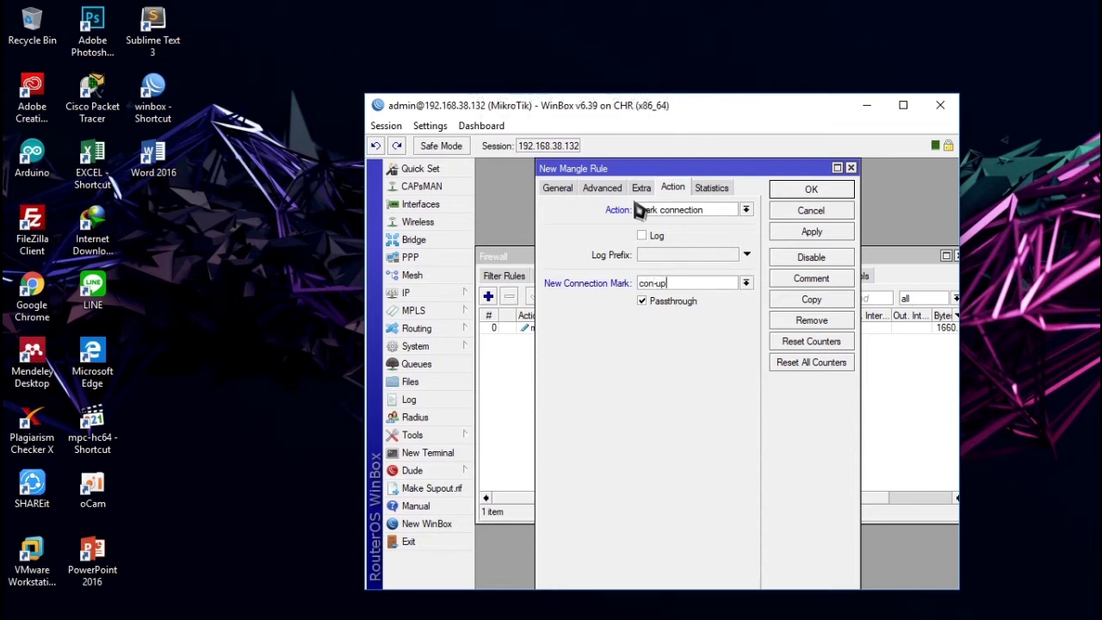
left_click(556, 189)
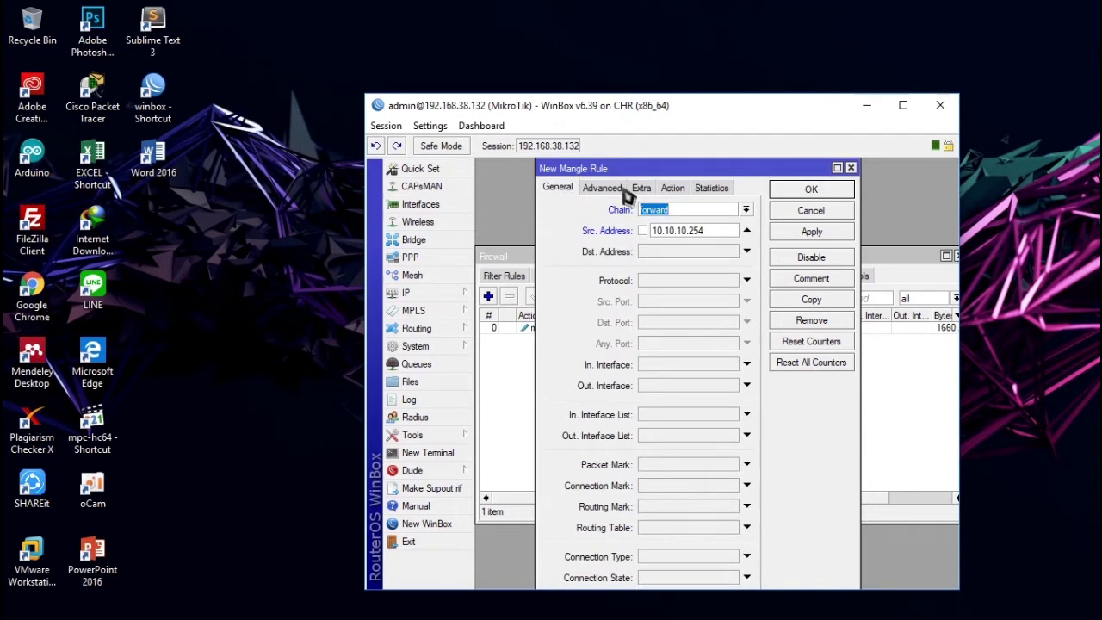
left_click(676, 191)
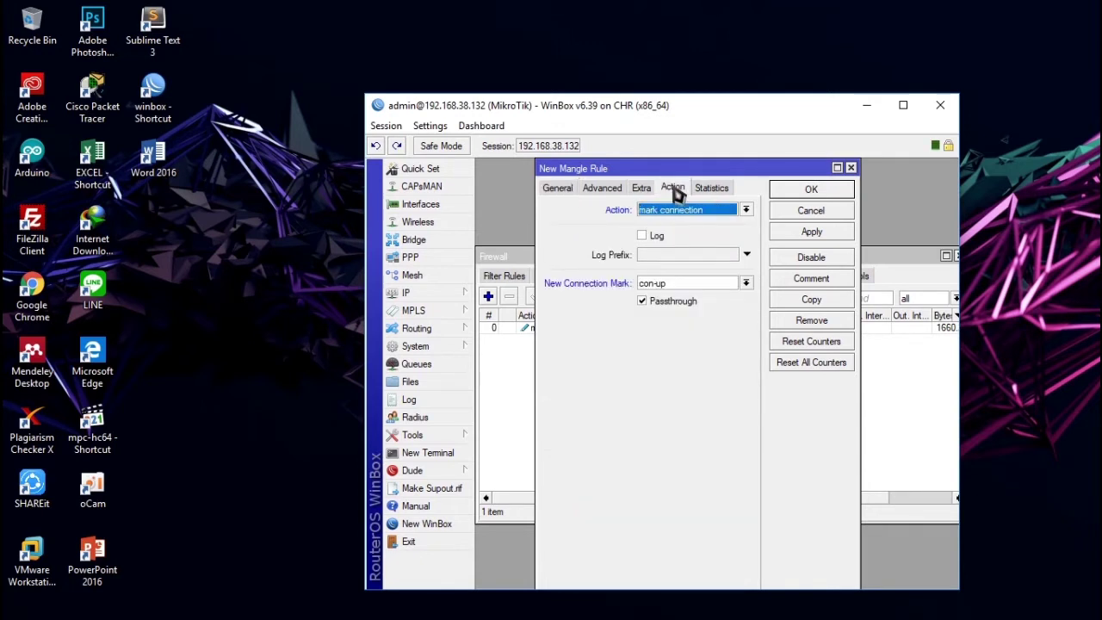
left_click(802, 231)
left_click(807, 191)
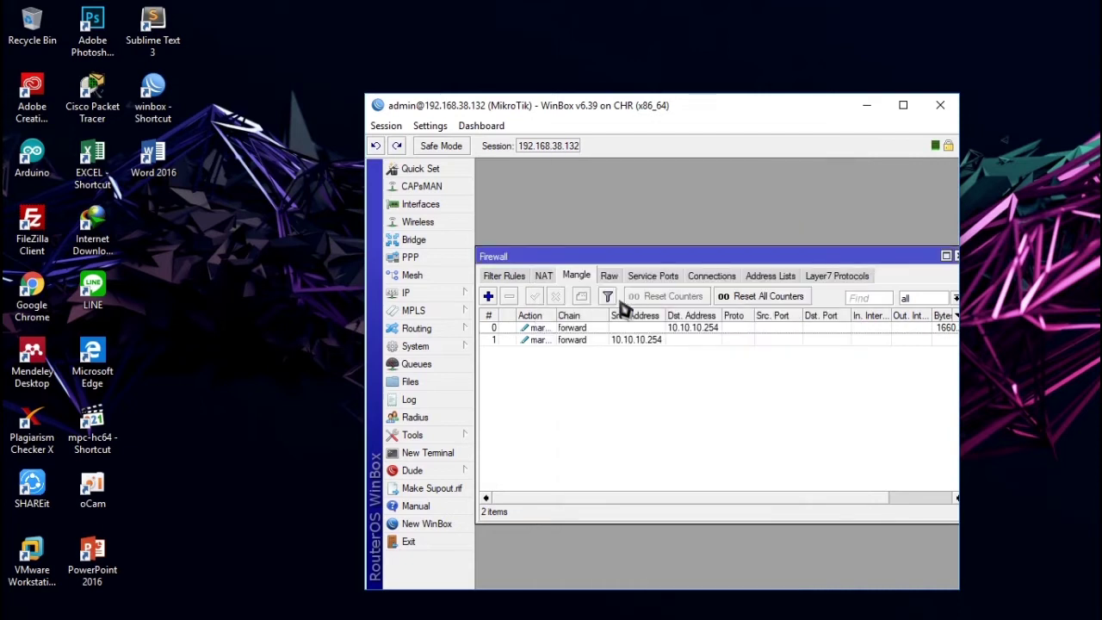
Start a third mangle rule with chain forward that matches the connection mark con-down.
left_click(488, 295)
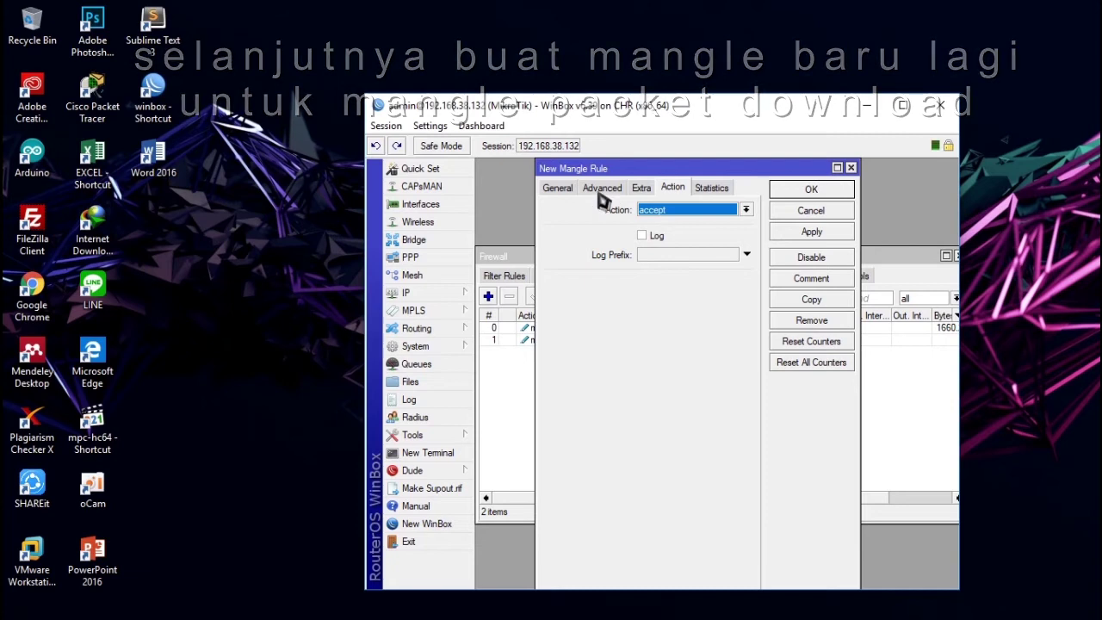
left_click(570, 189)
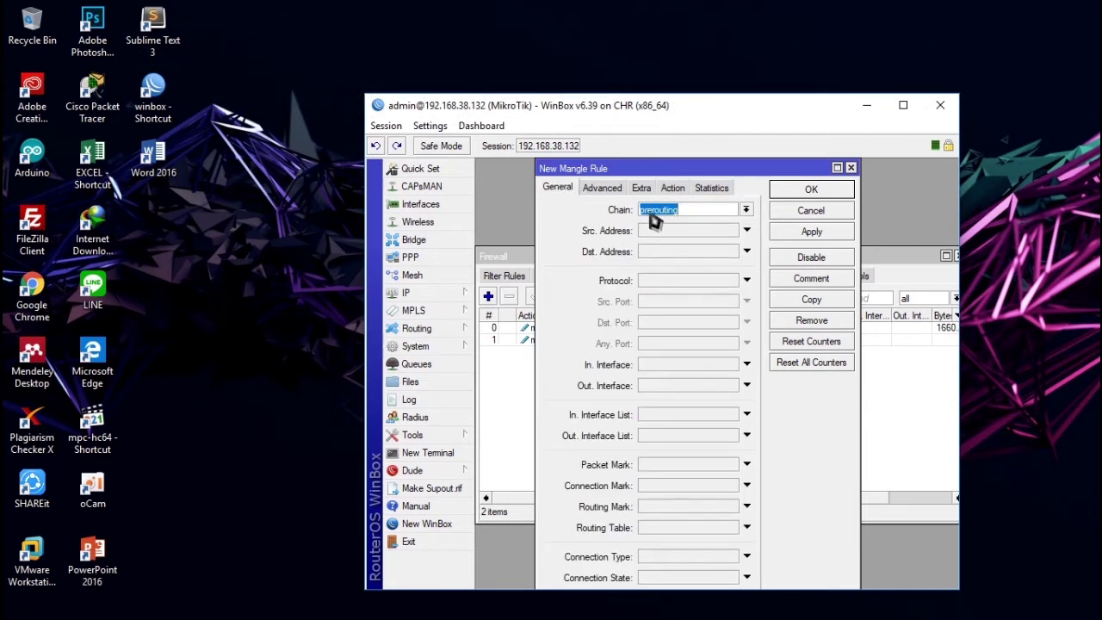
left_click(746, 211)
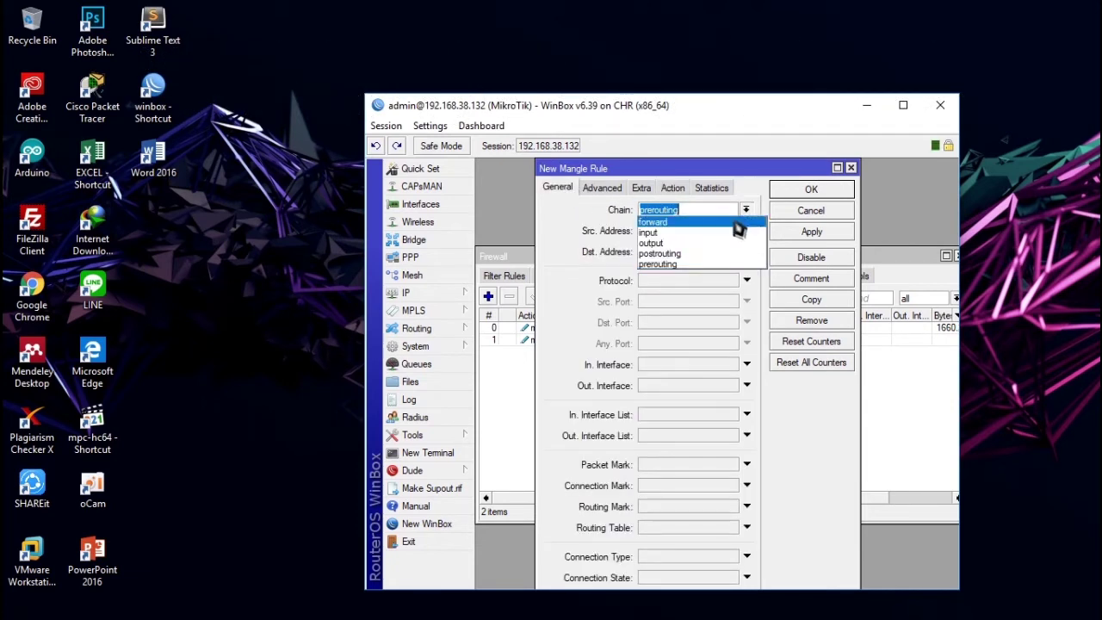
left_click(734, 223)
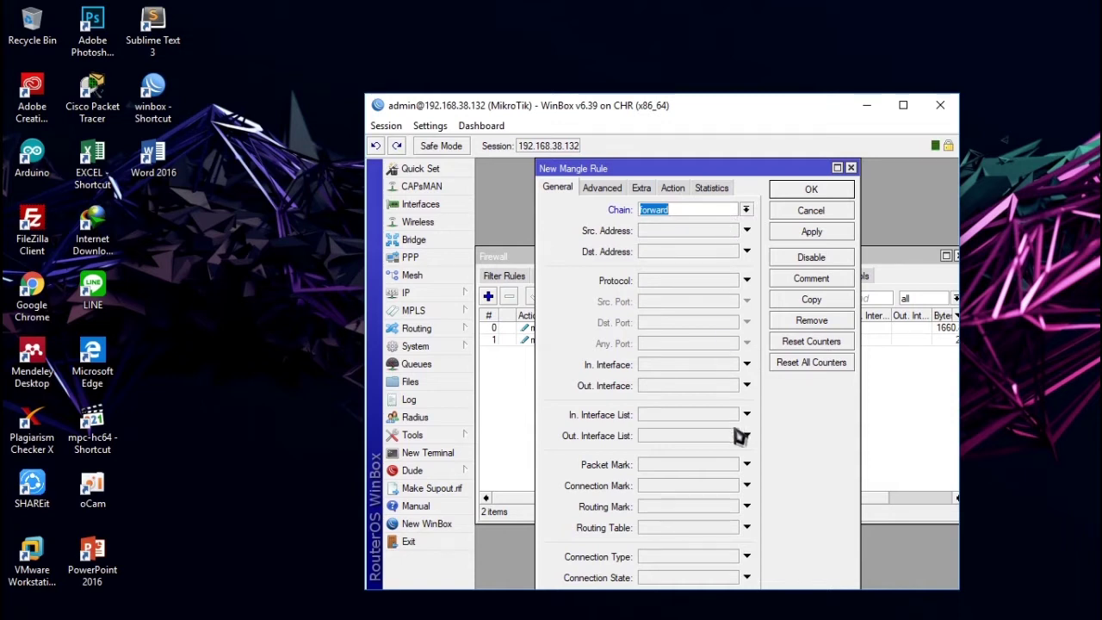
left_click(747, 485)
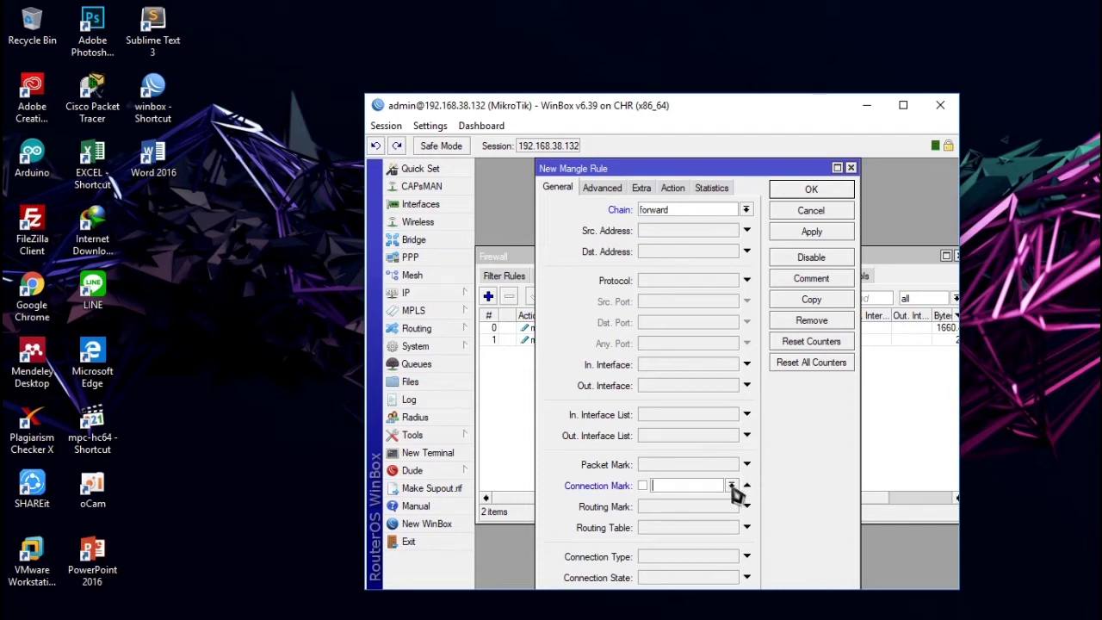
left_click(731, 485)
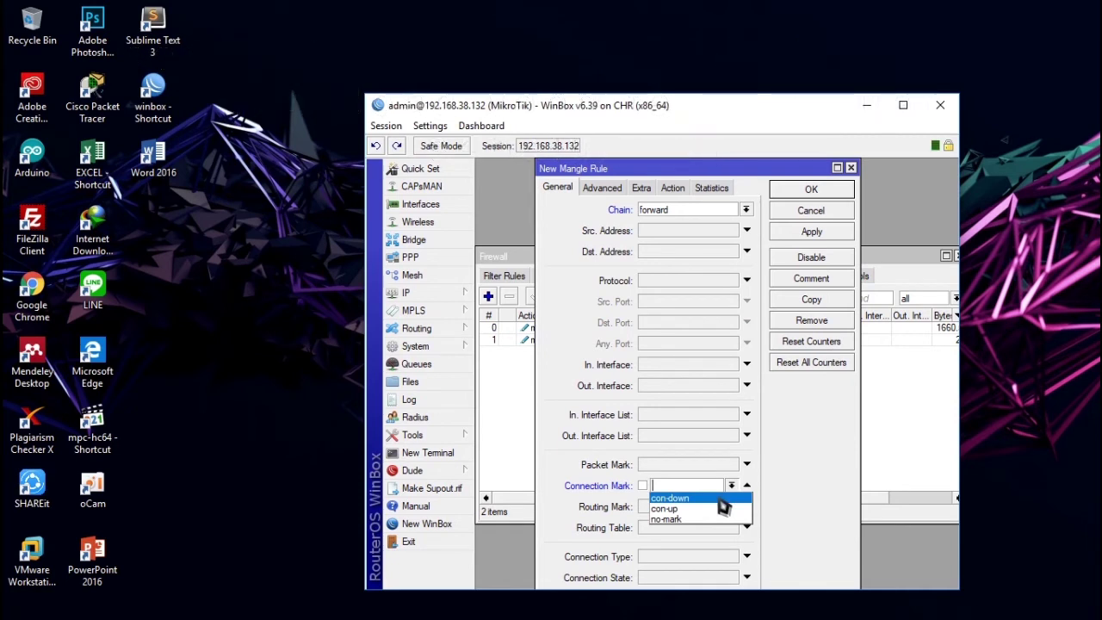
left_click(723, 506)
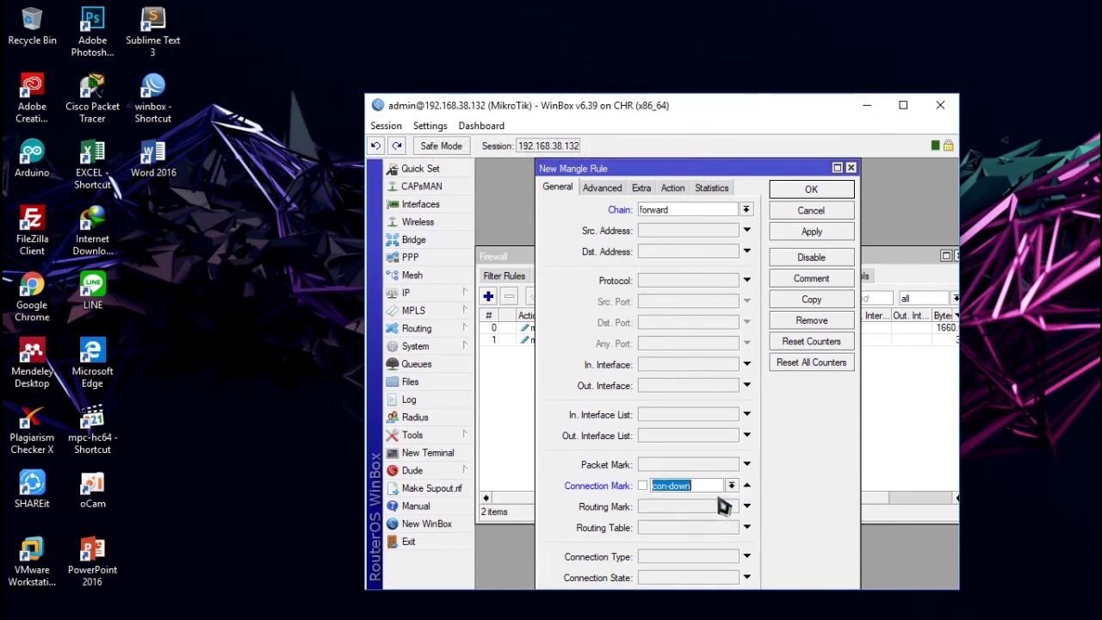
Set the third rule's action to mark packet with new packet mark Down, and save the rule.
left_click(679, 191)
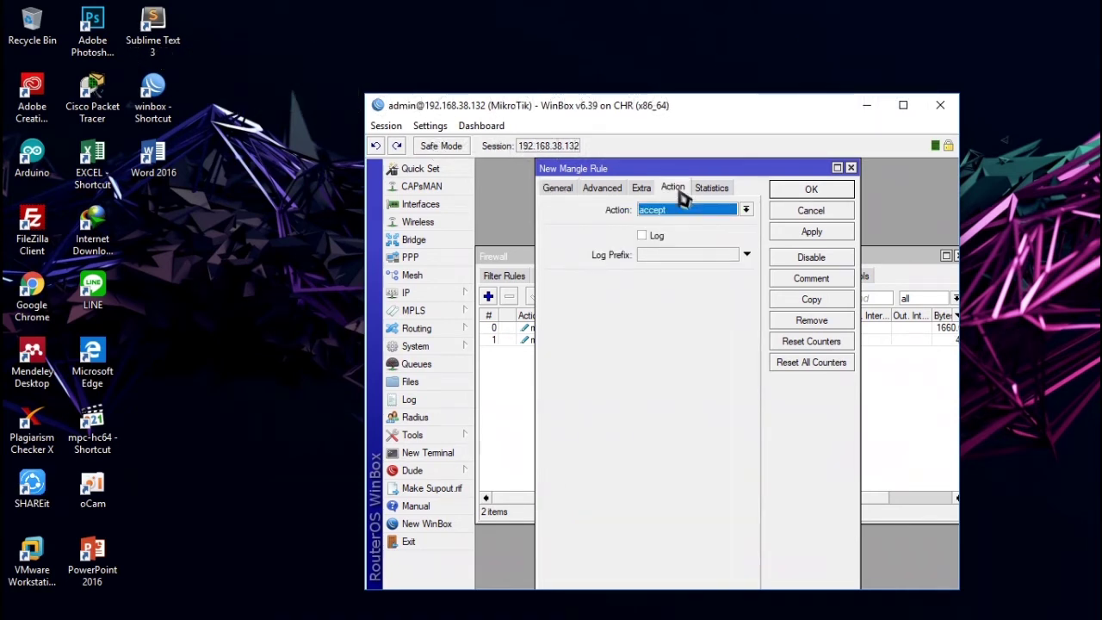
left_click(745, 210)
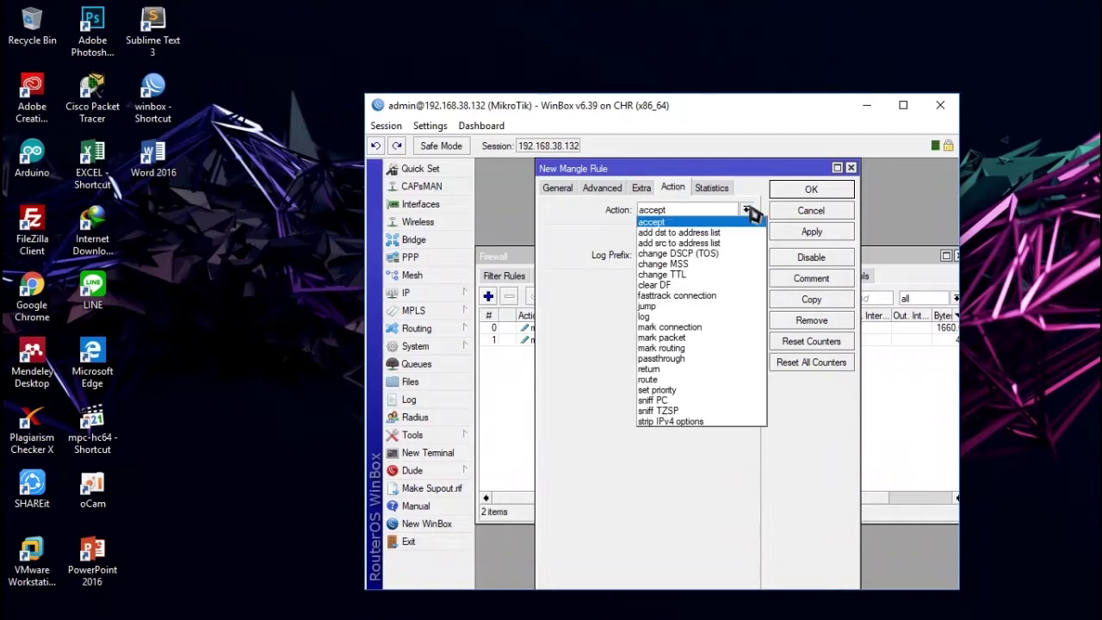
left_click(707, 341)
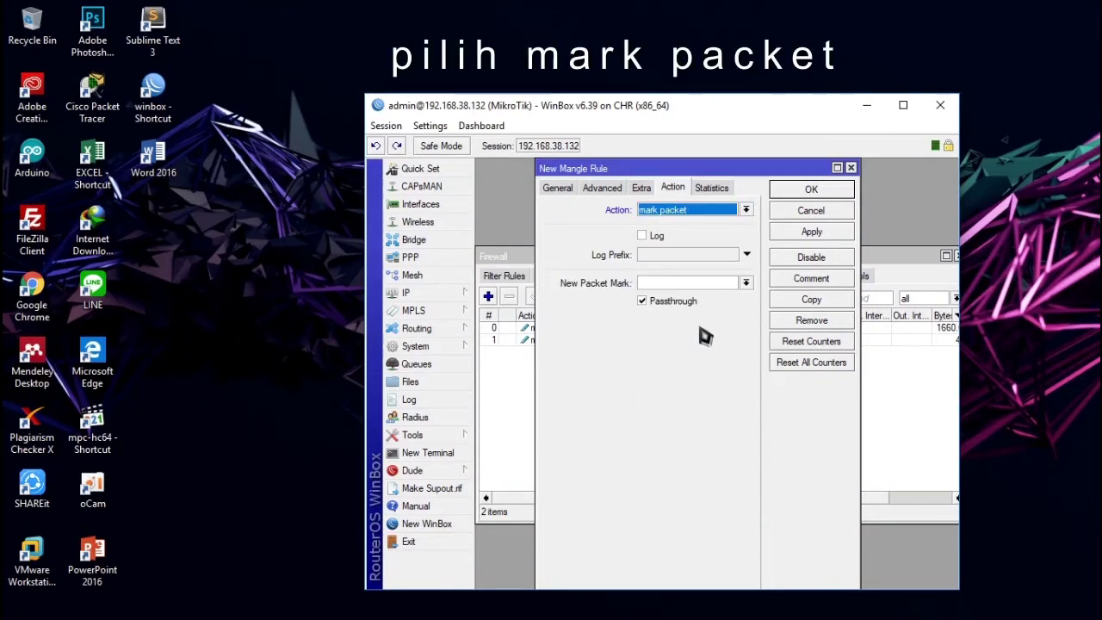
left_click(715, 285)
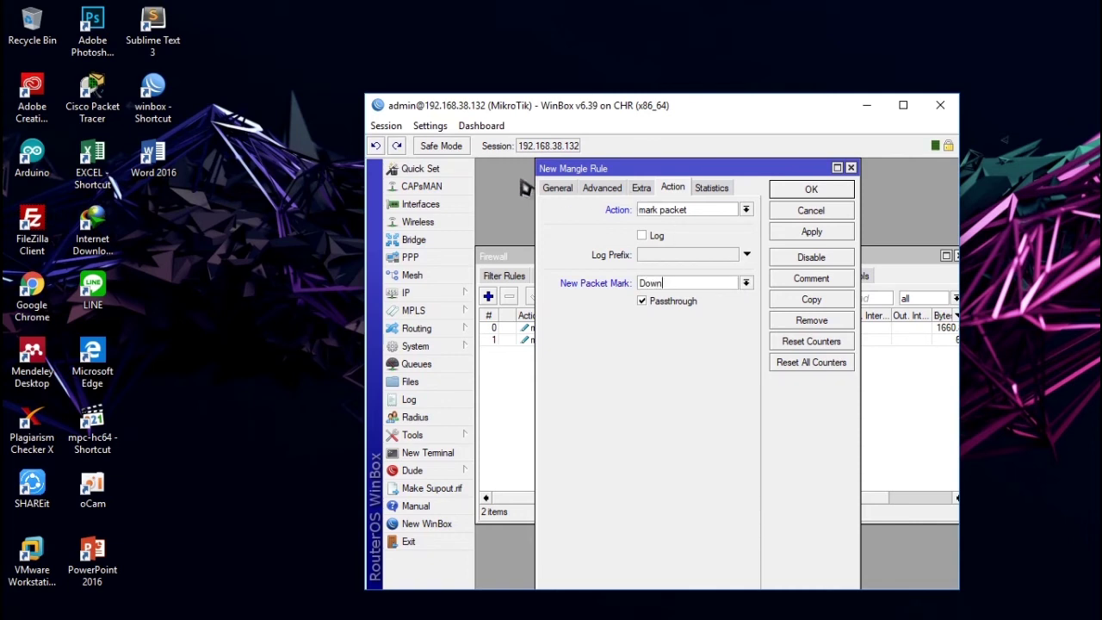
left_click(555, 190)
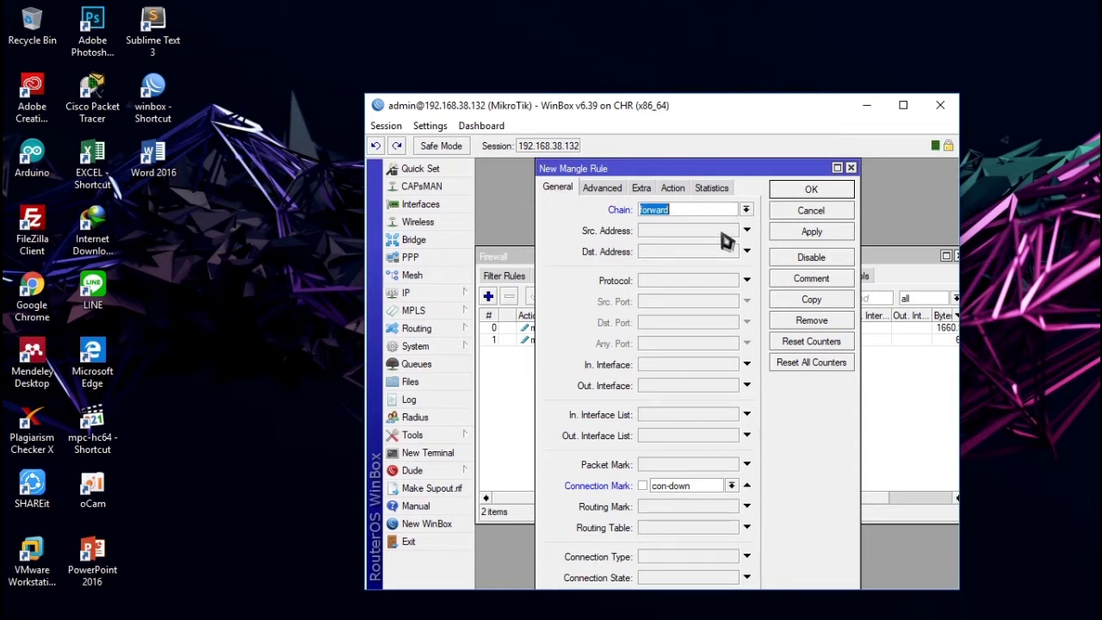
left_click(801, 191)
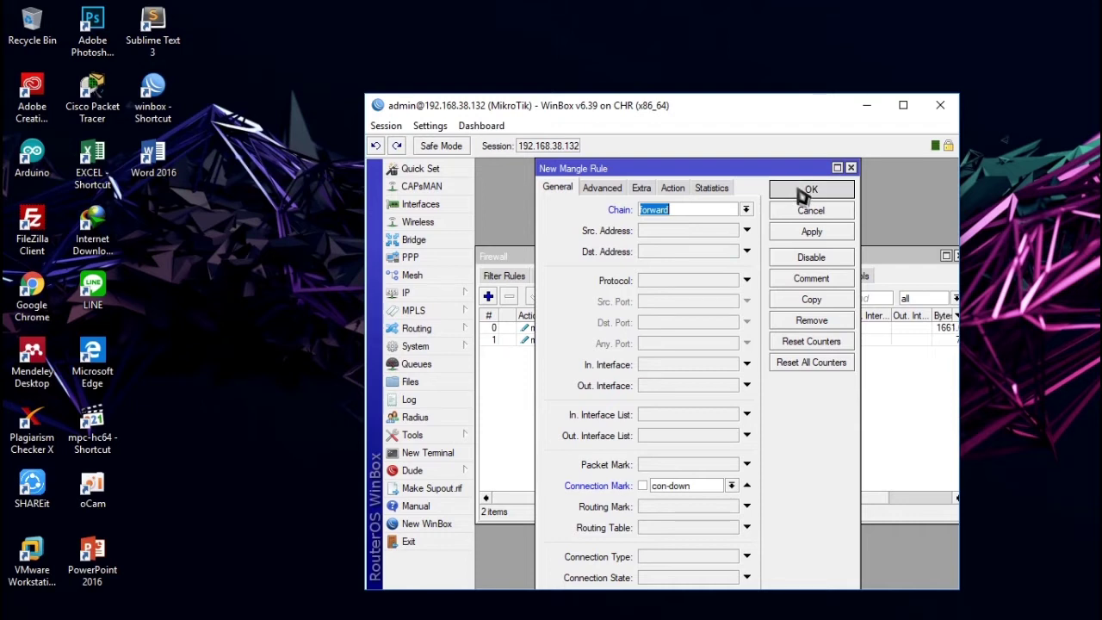
Start a fourth mangle rule with chain forward that matches the connection mark con-up.
left_click(488, 296)
left_click(743, 212)
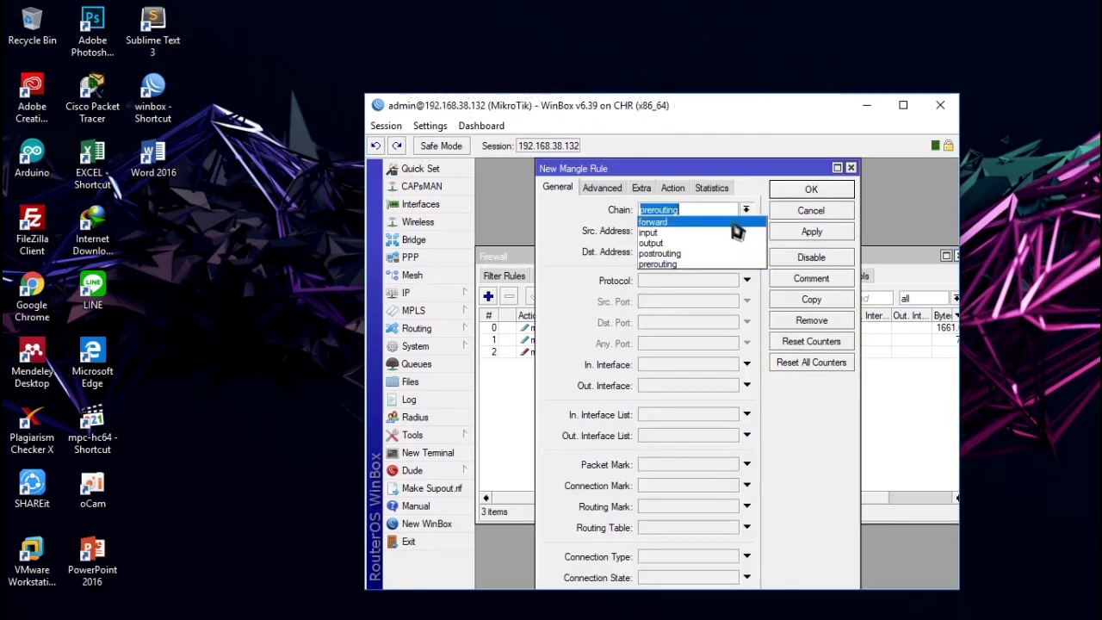
left_click(731, 222)
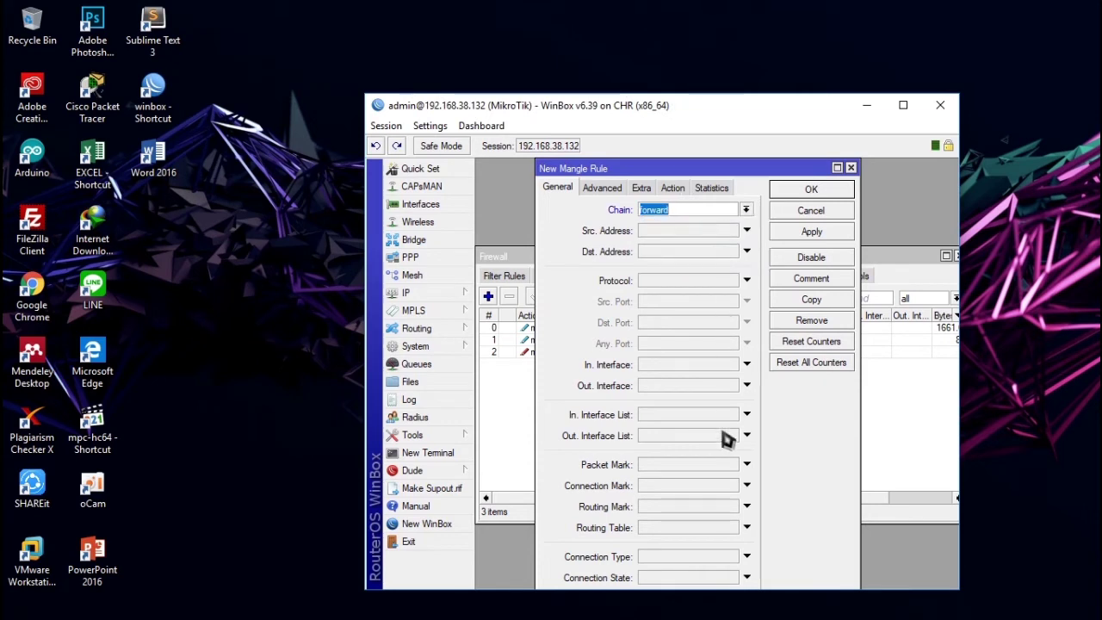
left_click(746, 487)
left_click(731, 486)
left_click(726, 509)
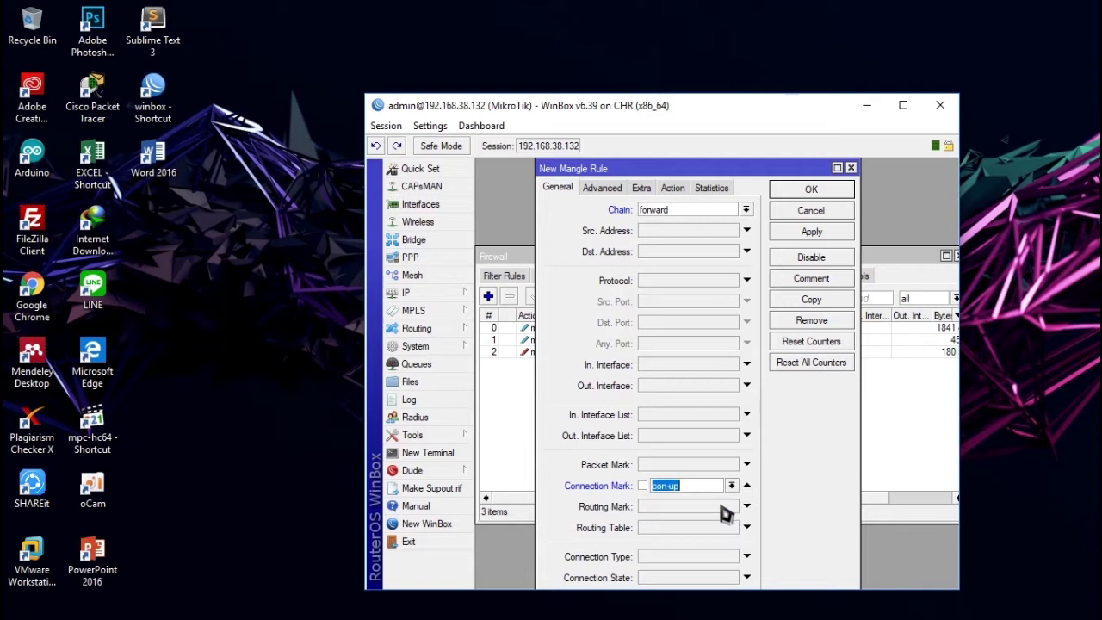
Set the fourth rule's action to mark packet with new packet mark Upp, and save the rule.
left_click(671, 189)
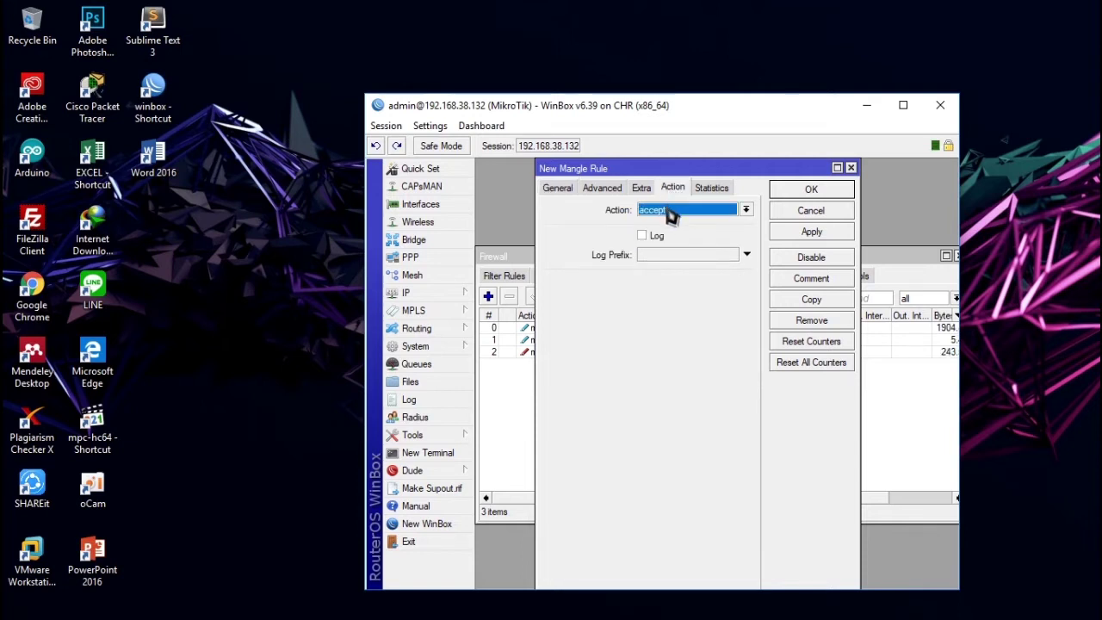
left_click(745, 209)
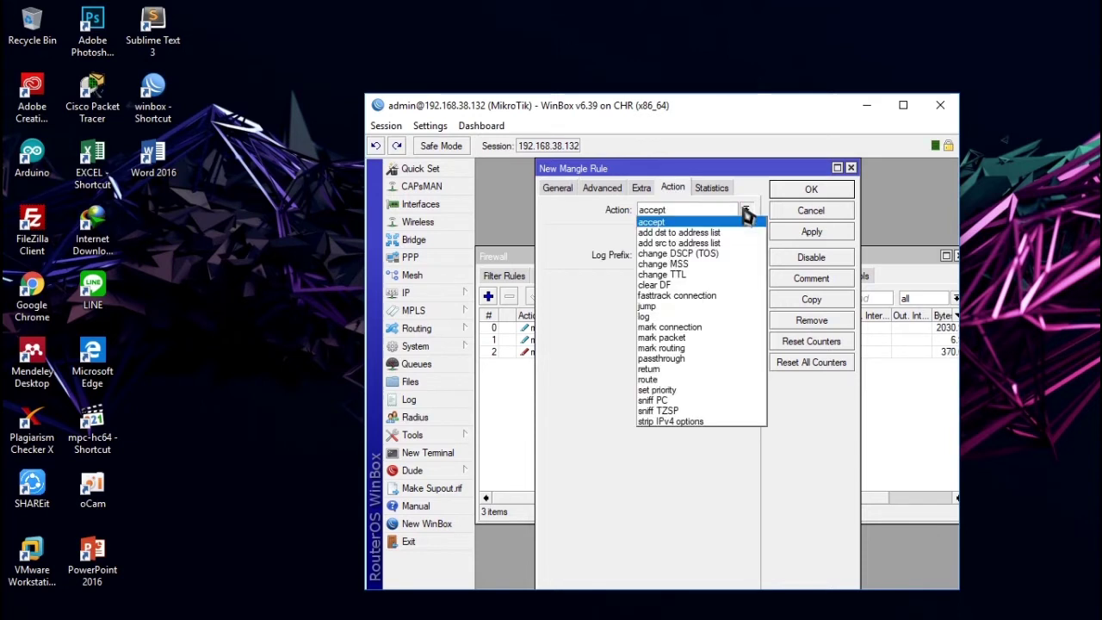
left_click(694, 338)
left_click(716, 286)
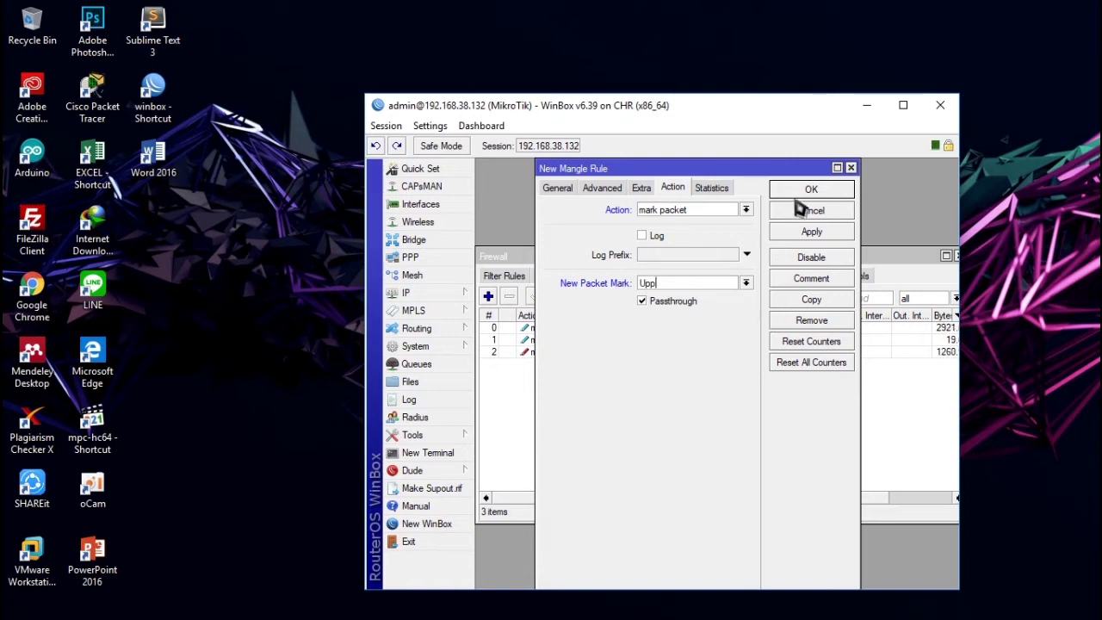
left_click(813, 234)
left_click(811, 193)
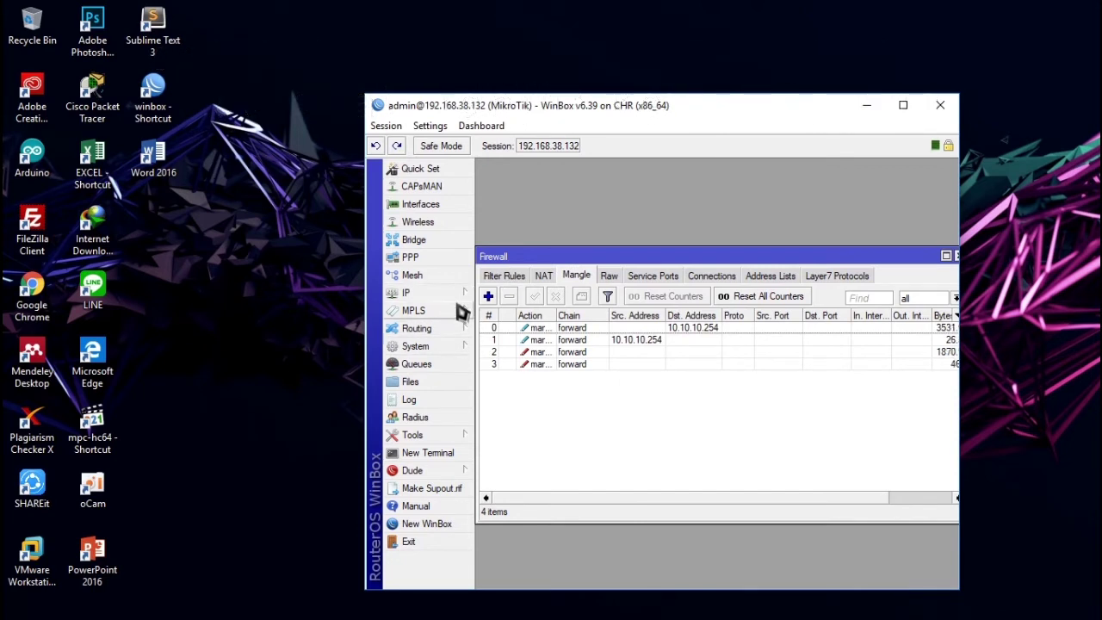
Start a new queue in the queue tree named con-down with parent ether2.
left_click(457, 365)
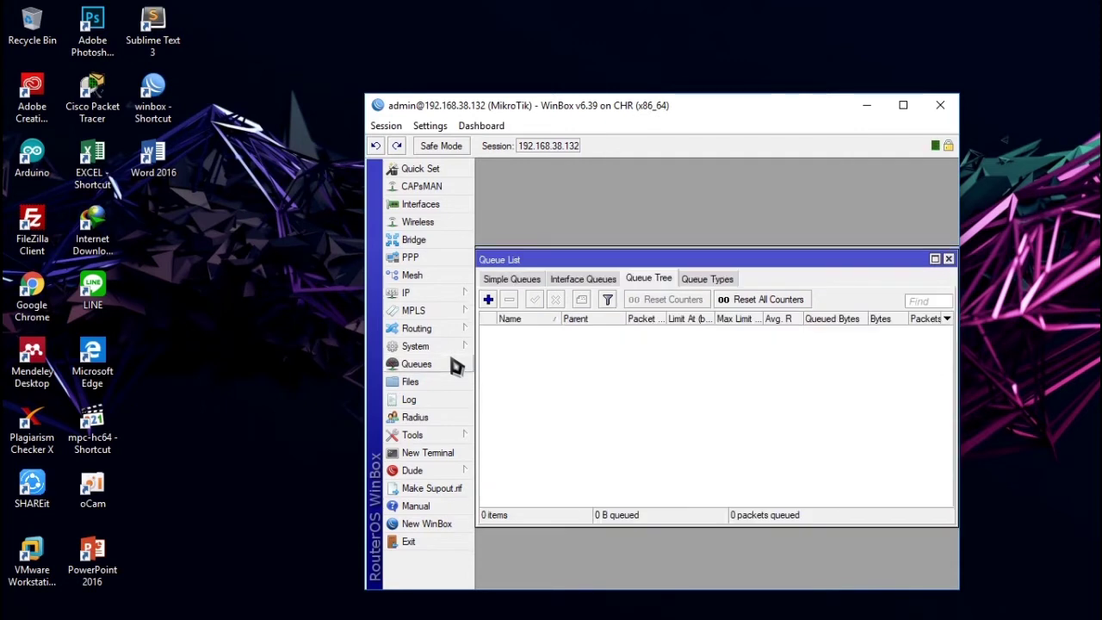
left_click(488, 299)
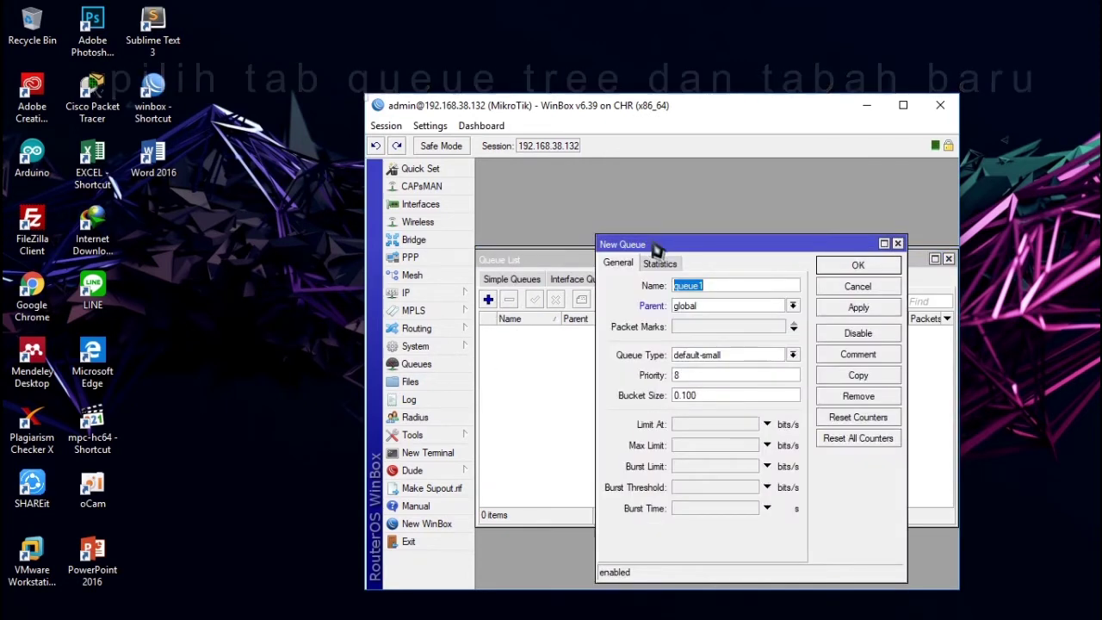
left_click_drag(681, 251, 680, 229)
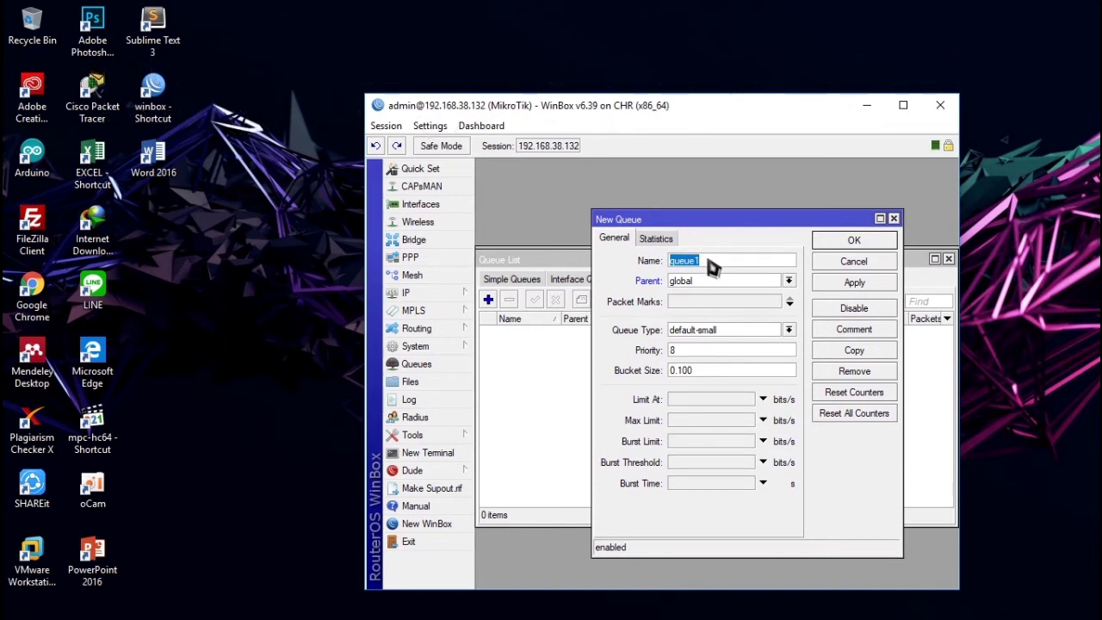
key("BackSpace")
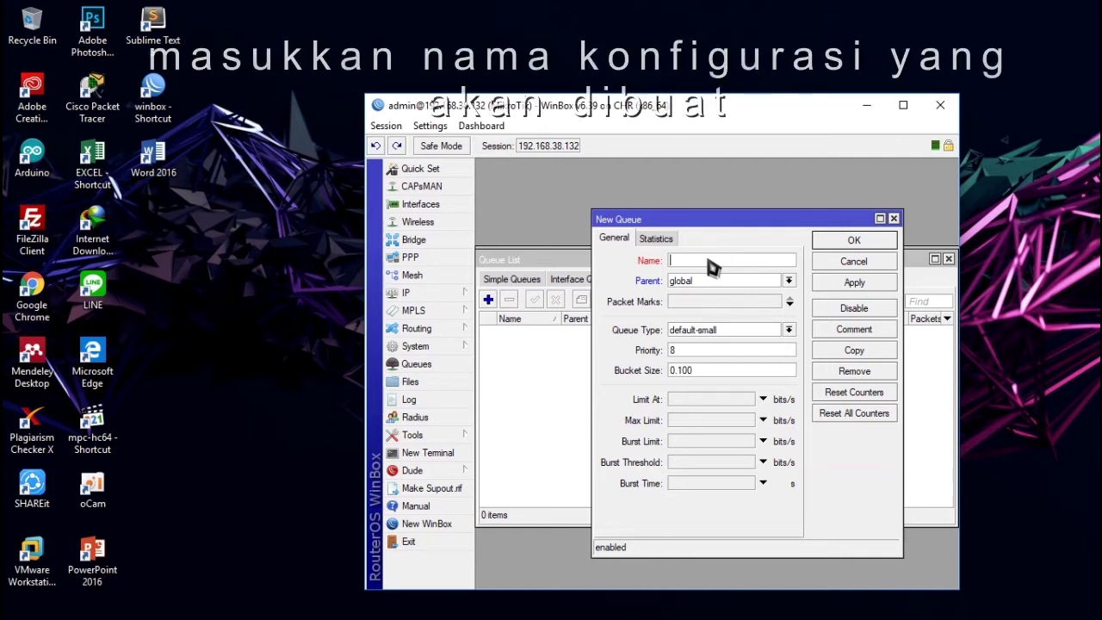
type("con-down")
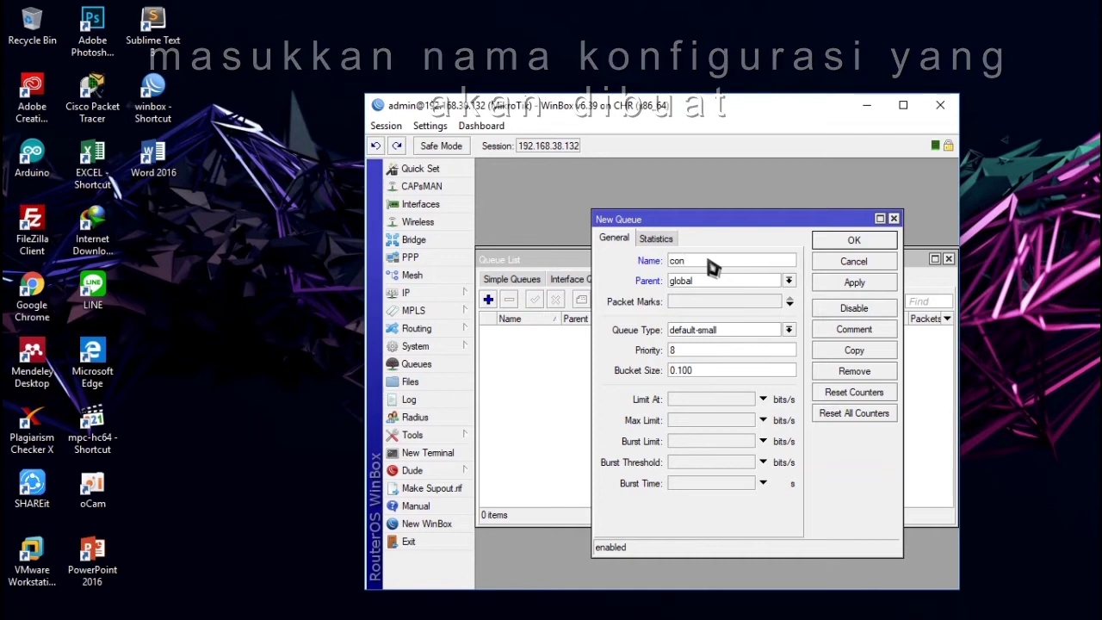
left_click(788, 282)
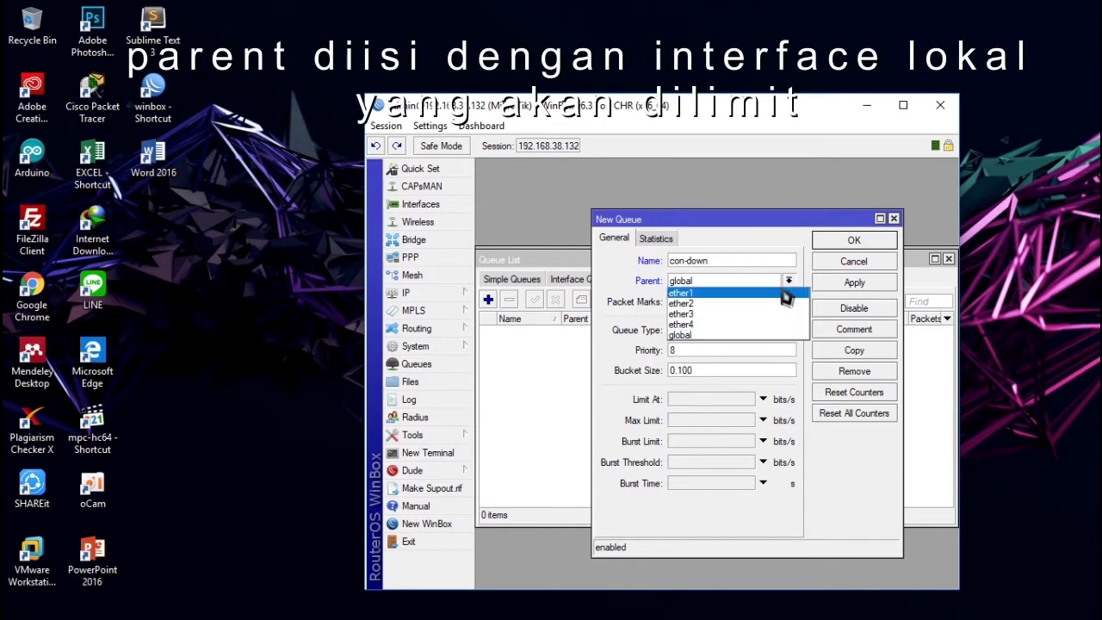
left_click(764, 305)
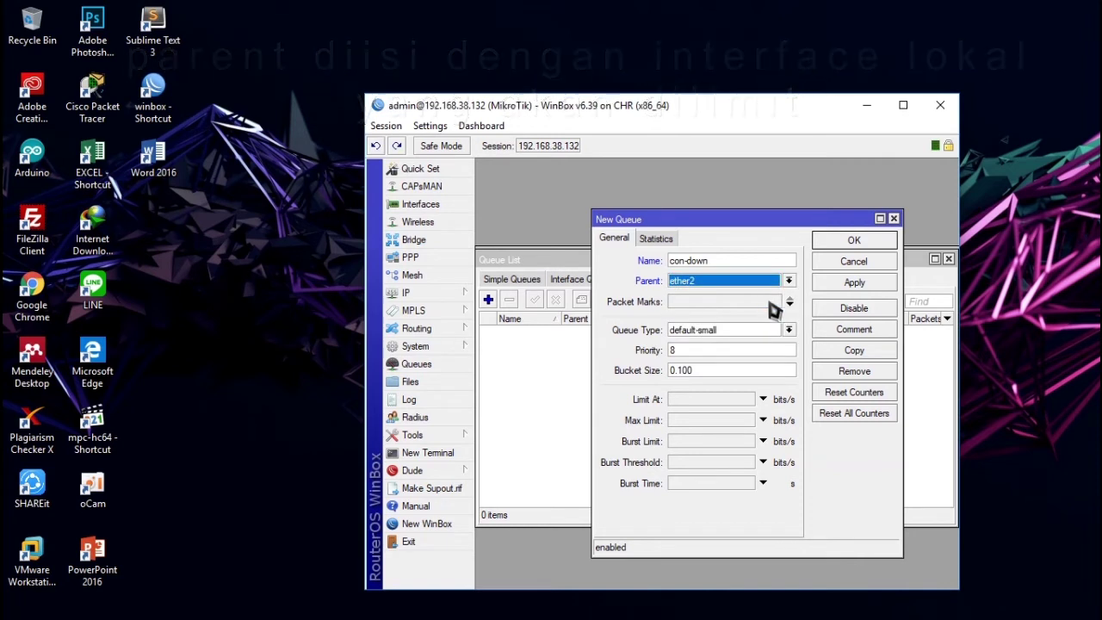
Assign the packet mark Down to the con-down queue.
left_click(772, 306)
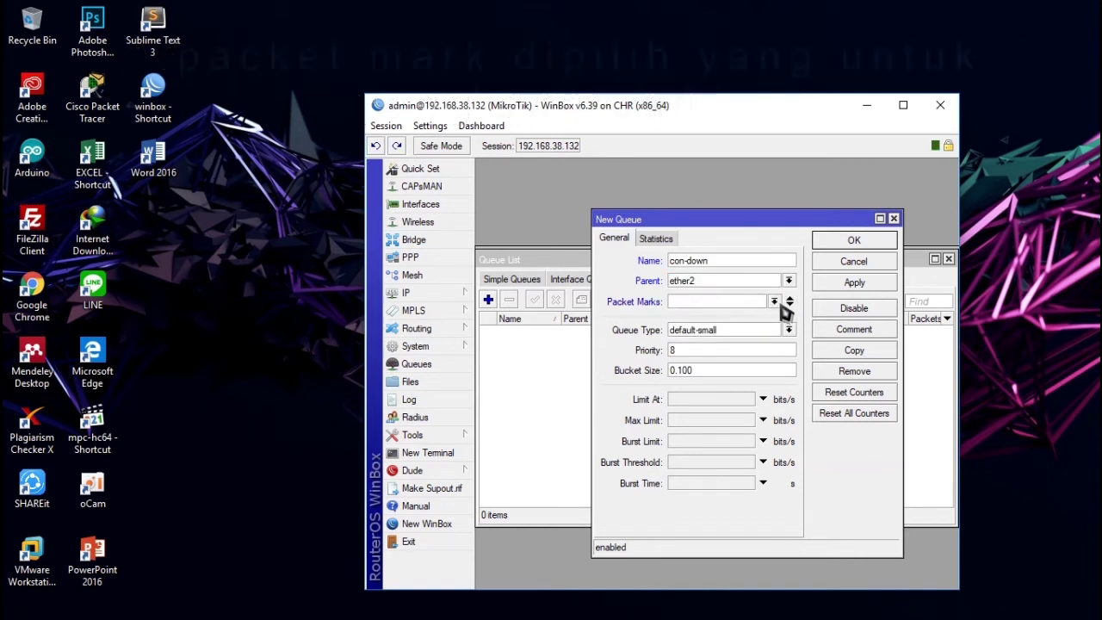
left_click(780, 304)
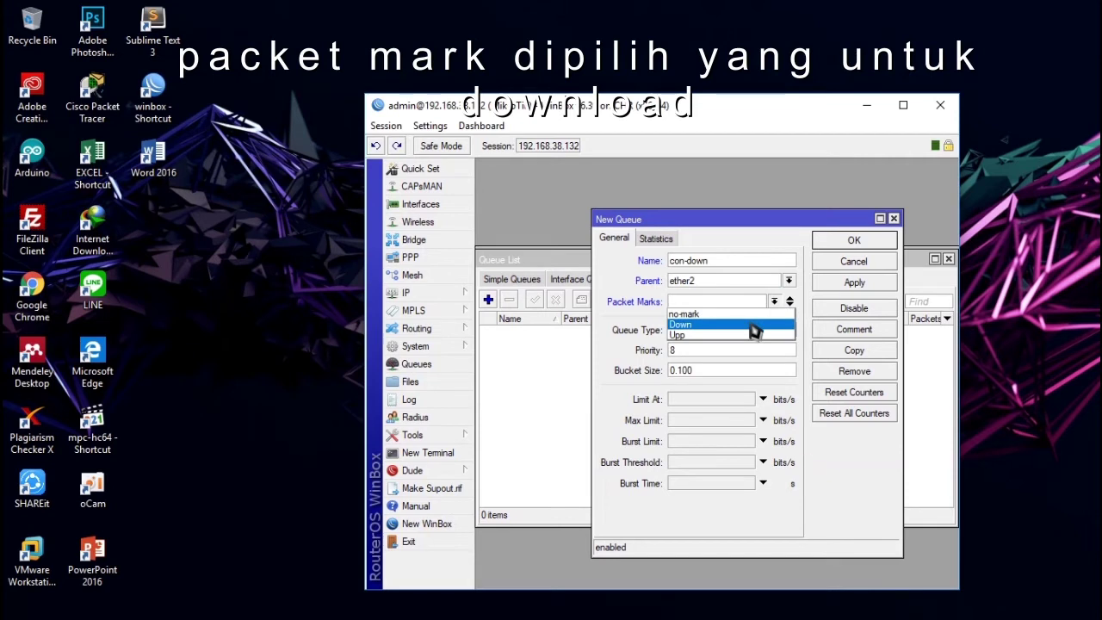
left_click(754, 332)
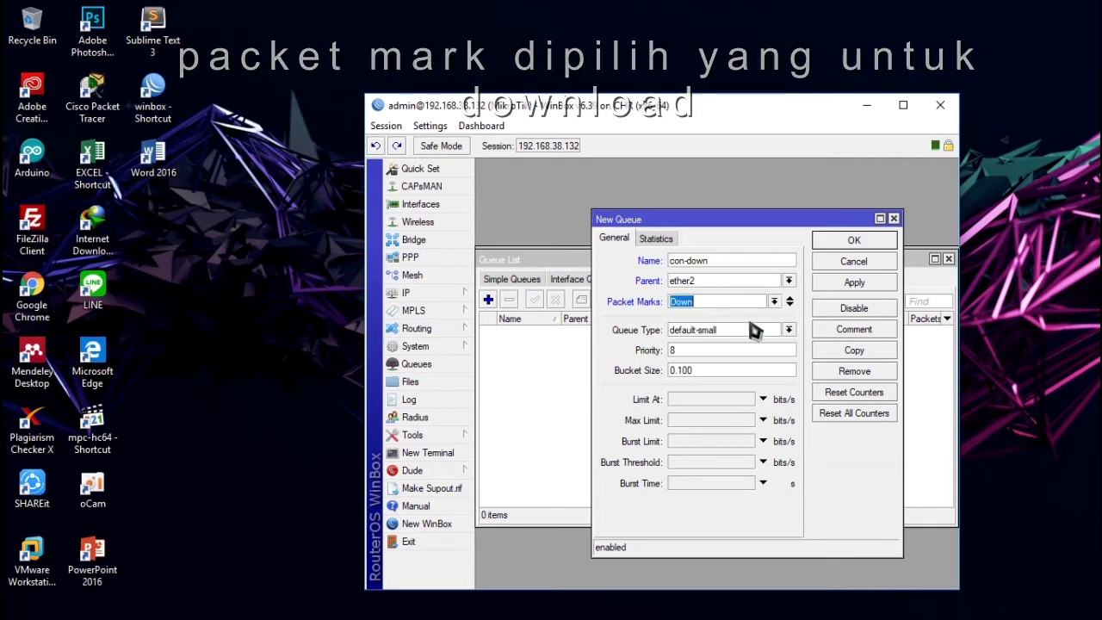
left_click(658, 240)
left_click(626, 240)
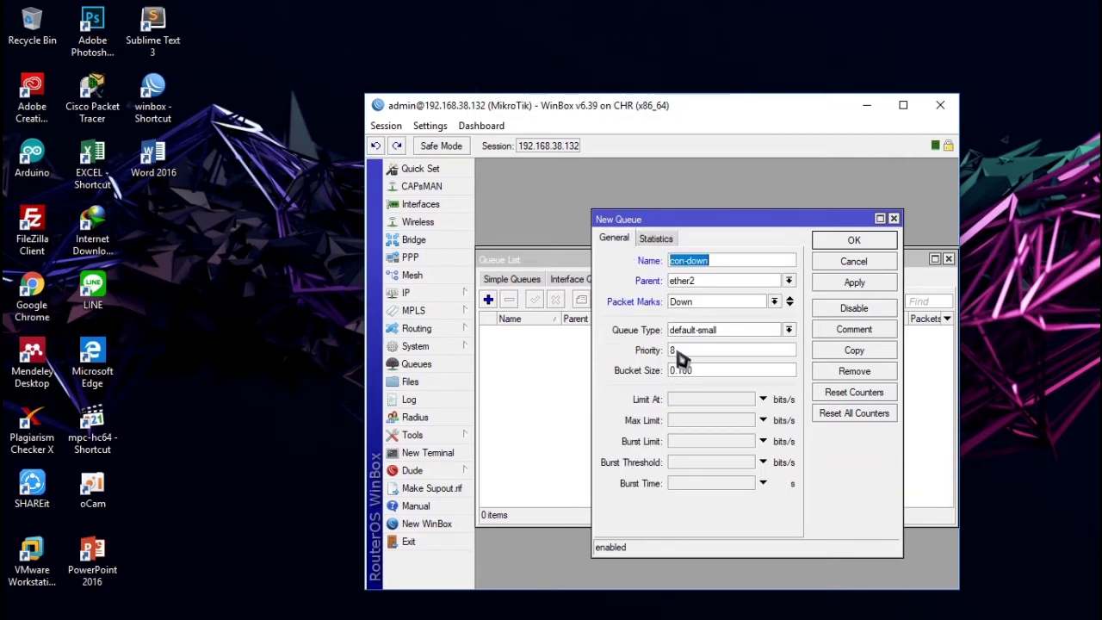
Set the con-down queue's Limit At to 100 and Max Limit to 200 bits/s, and save the queue.
left_click(702, 400)
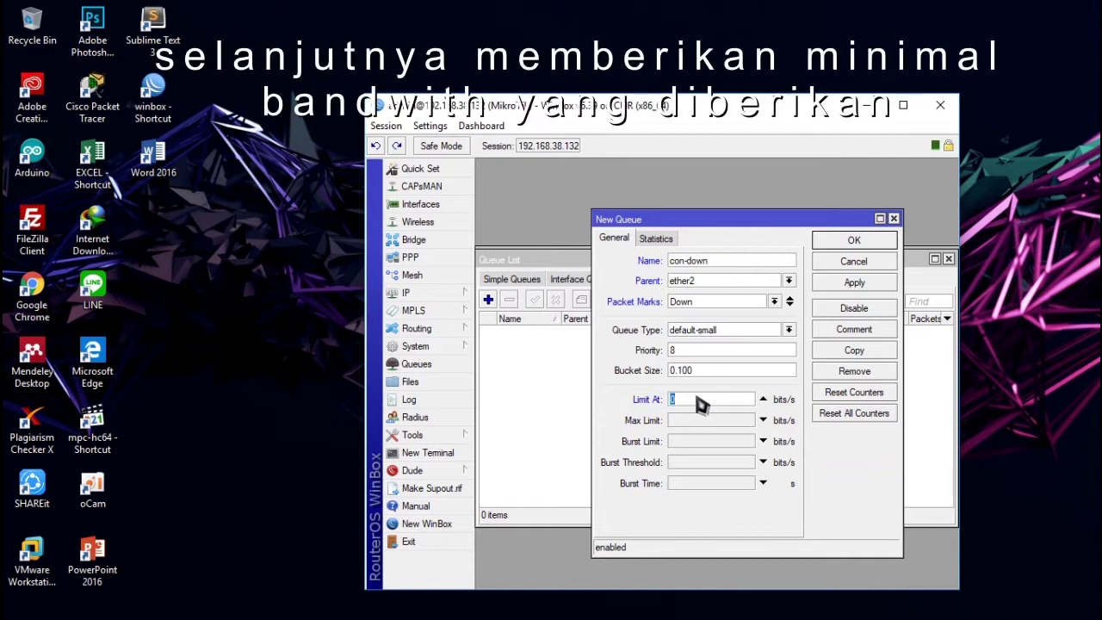
type("100")
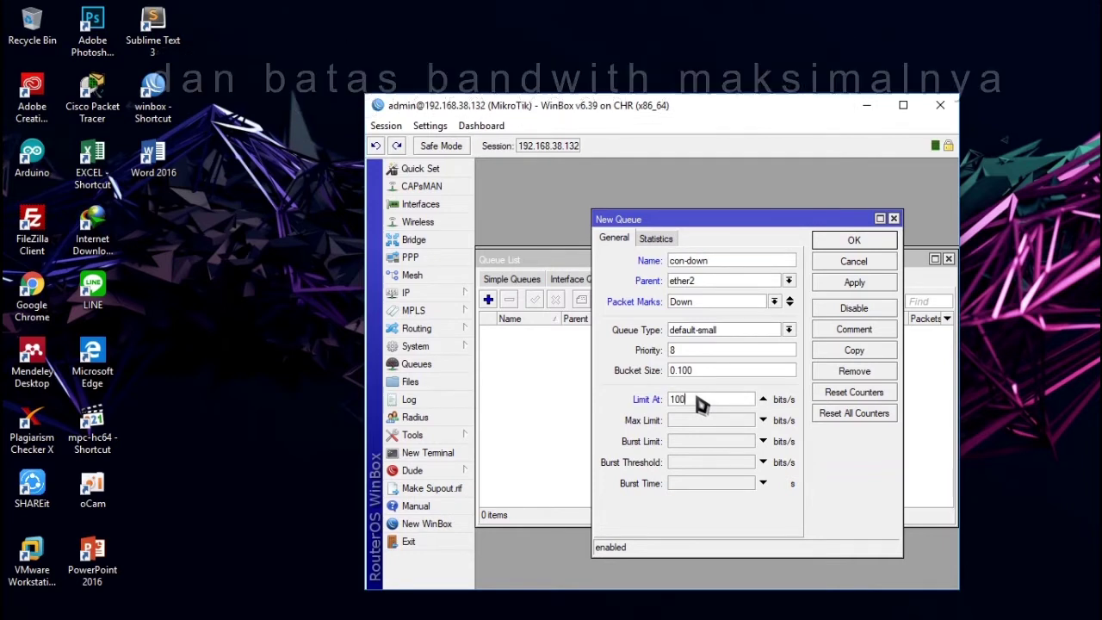
left_click(701, 422)
type("1")
key("BackSpace")
type("200")
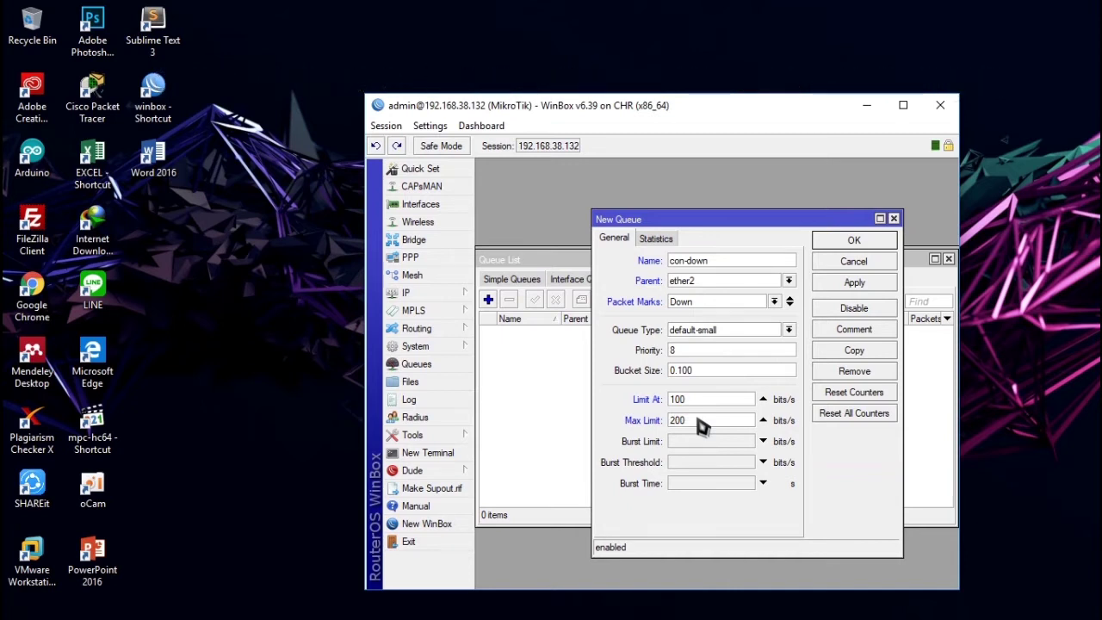
left_click(852, 287)
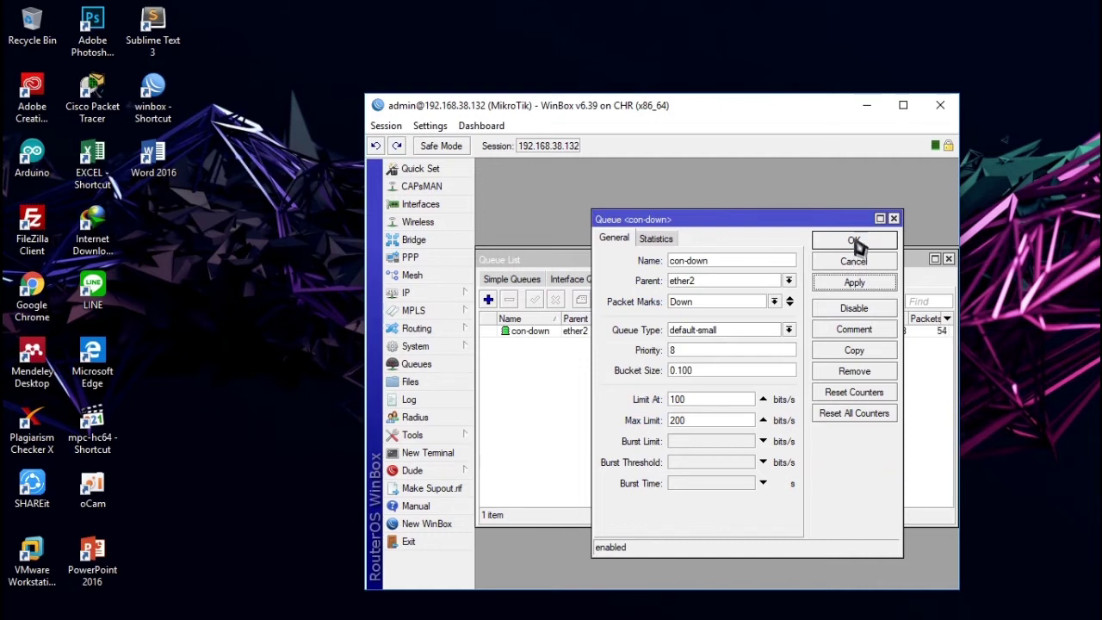
left_click(854, 241)
Start a second queue in the queue tree named con-Upp, keeping global as its parent.
left_click(489, 299)
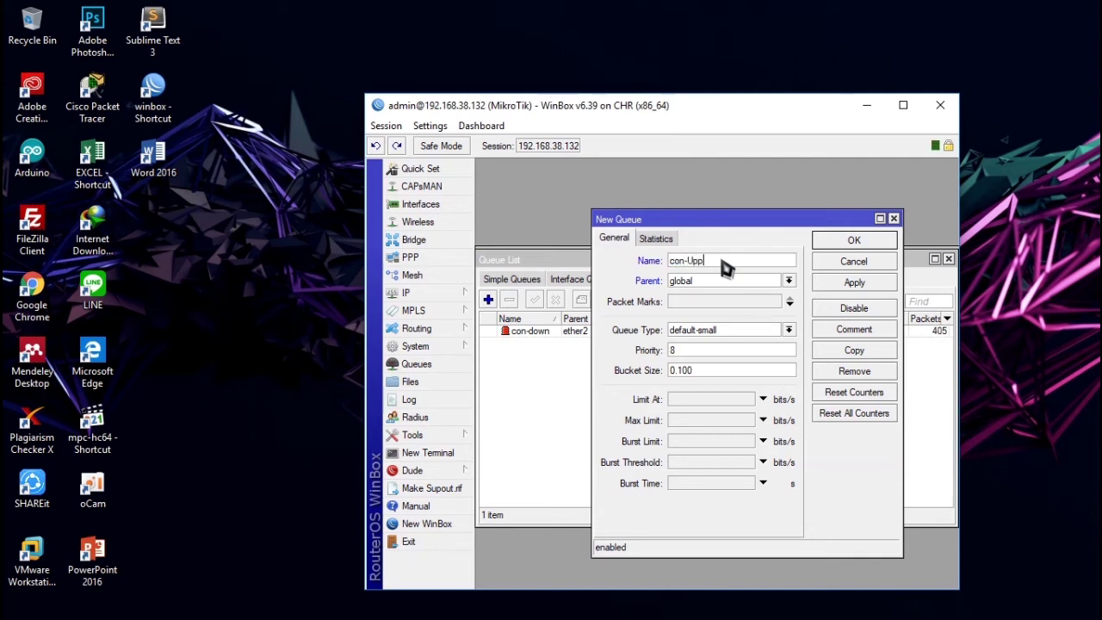
left_click(788, 280)
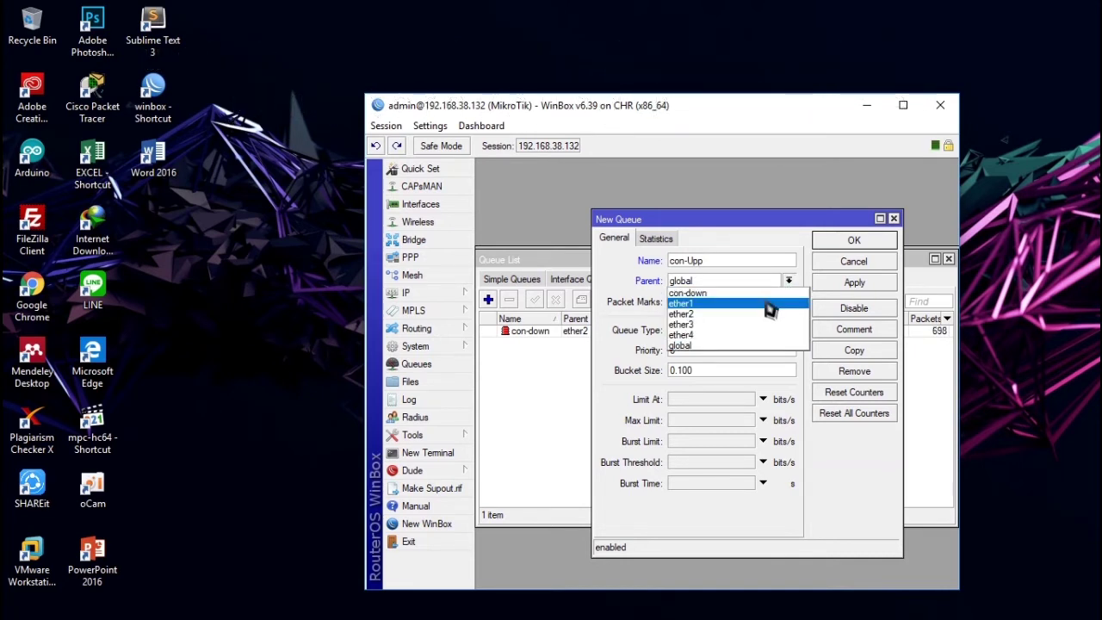
left_click(792, 283)
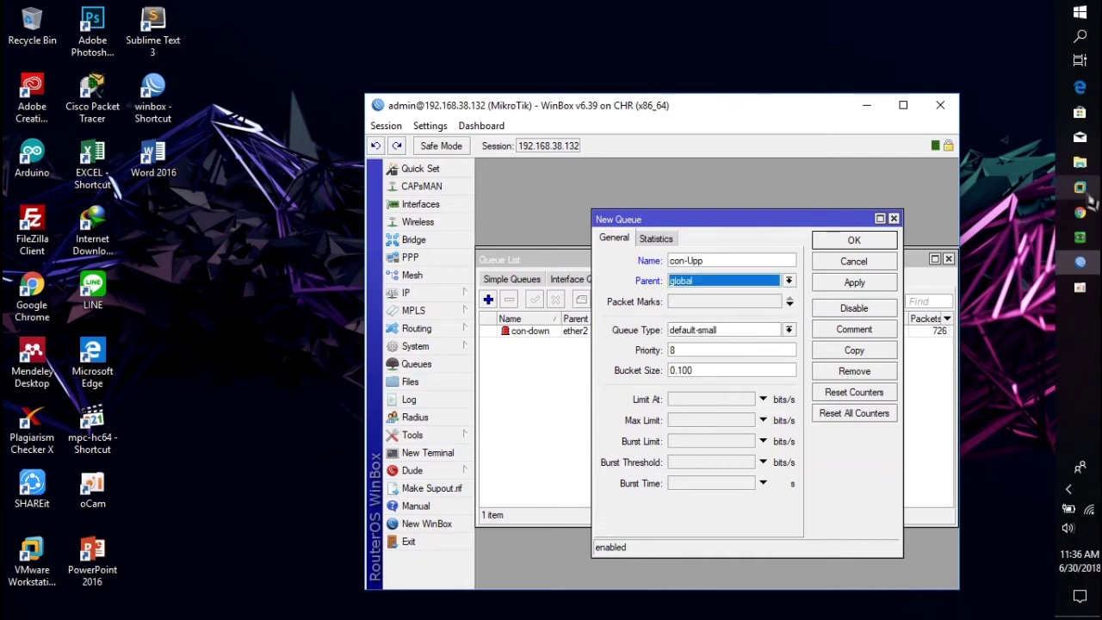
Switch to the EVE topology in Chrome to check which router interface connects to the internet, and return to WinBox.
left_click(1081, 212)
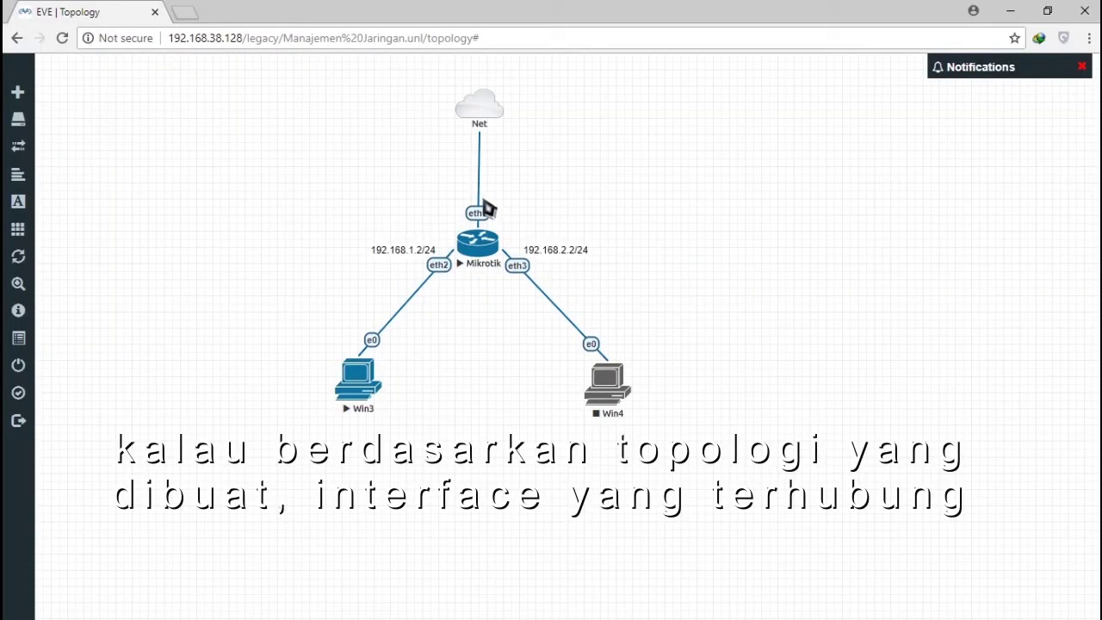
left_click(1010, 12)
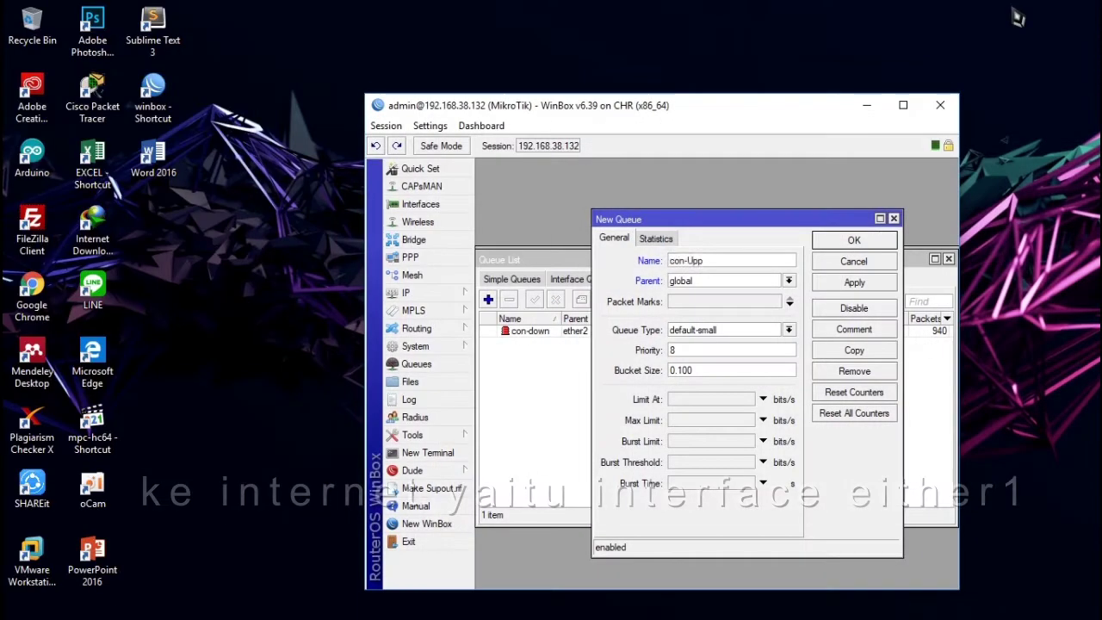
Assign the packet mark Upp to the con-Upp queue.
left_click(785, 300)
left_click(775, 302)
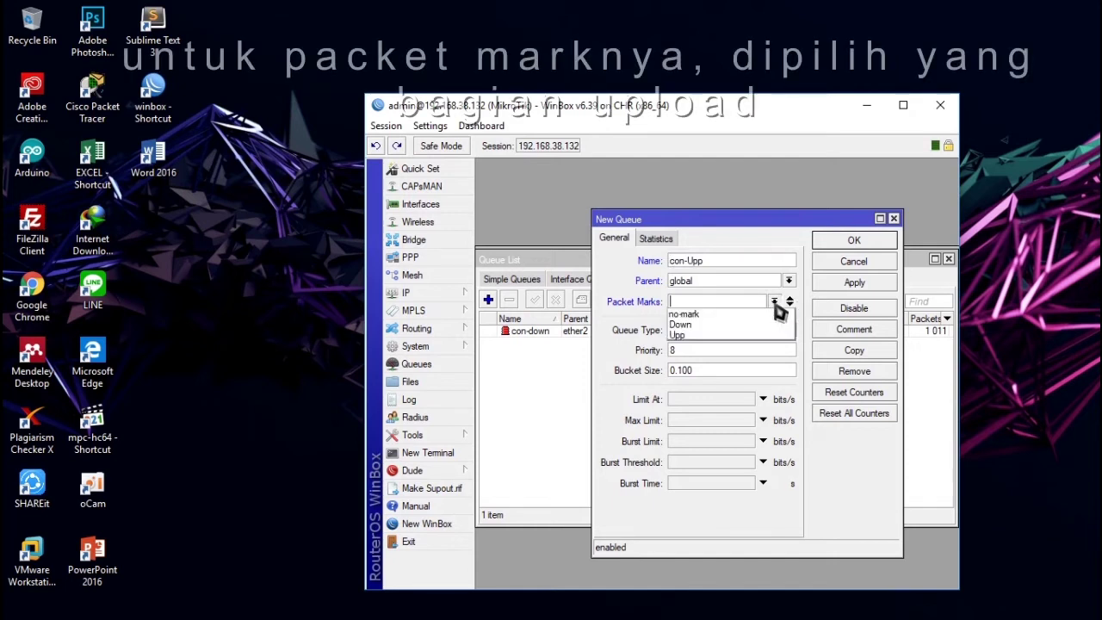
left_click(746, 334)
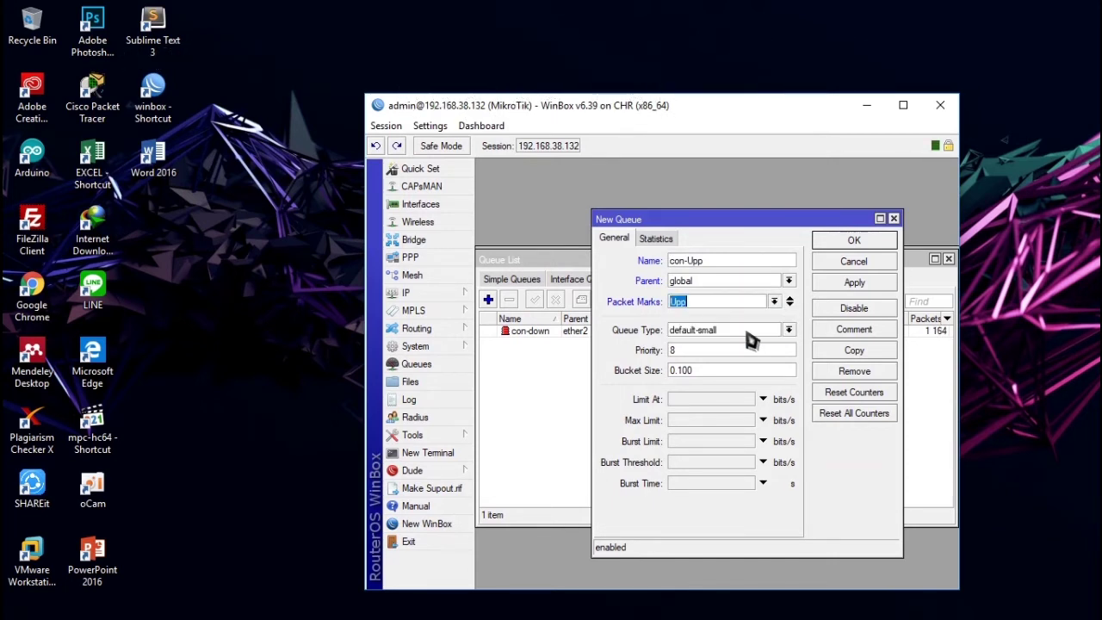
Set the con-Upp queue's parent to ether1, Limit At to 100 and Max Limit to 200 bits/s, and save the queue.
left_click(787, 283)
left_click(773, 301)
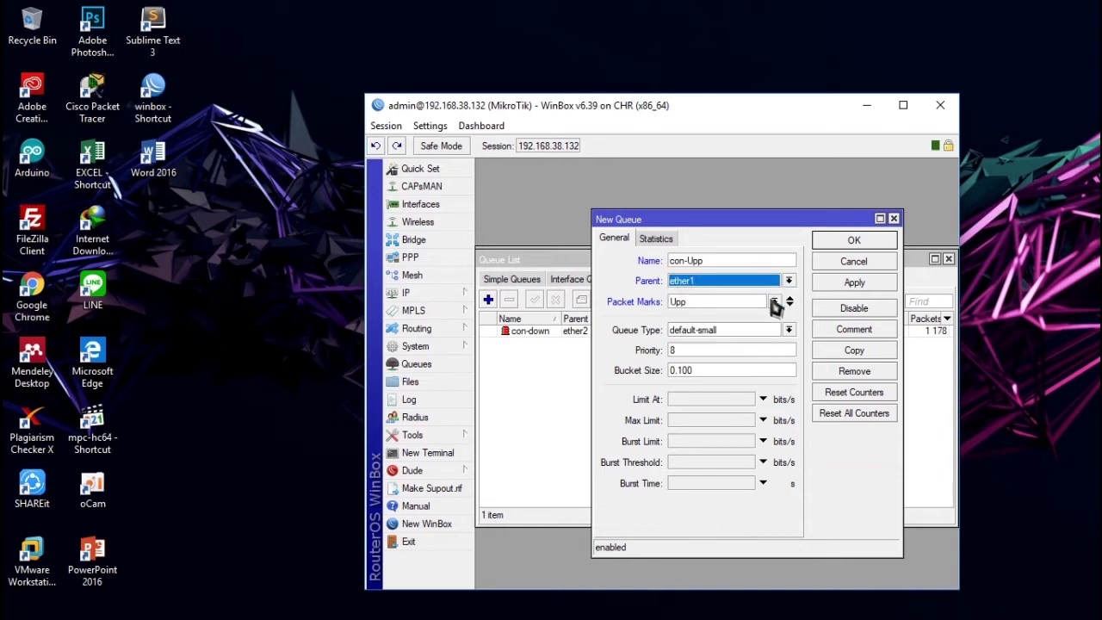
left_click(703, 399)
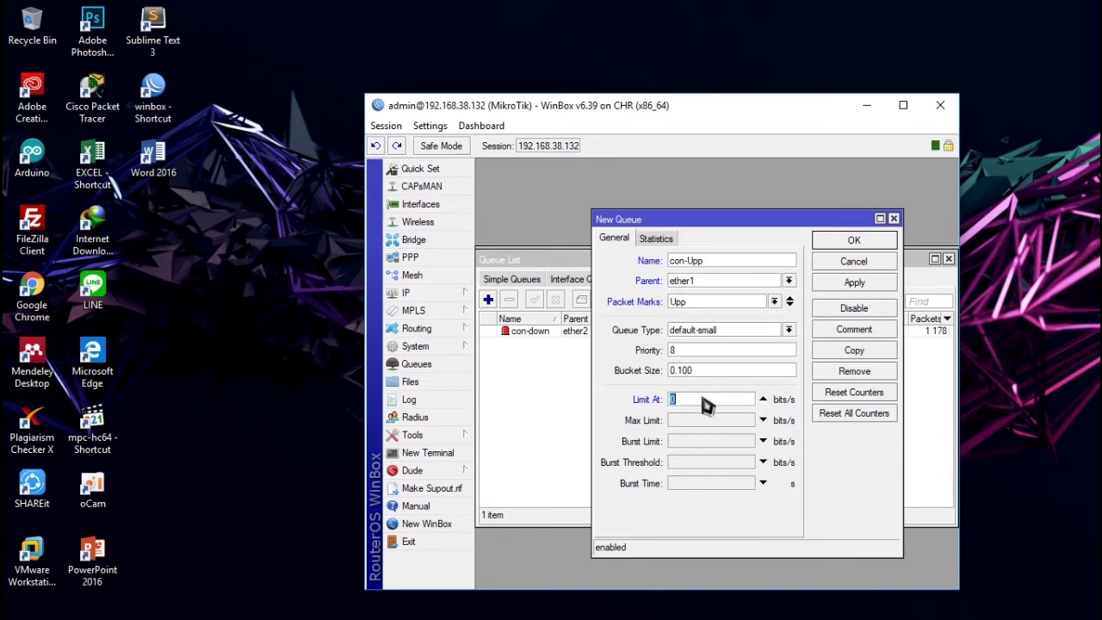
type("200")
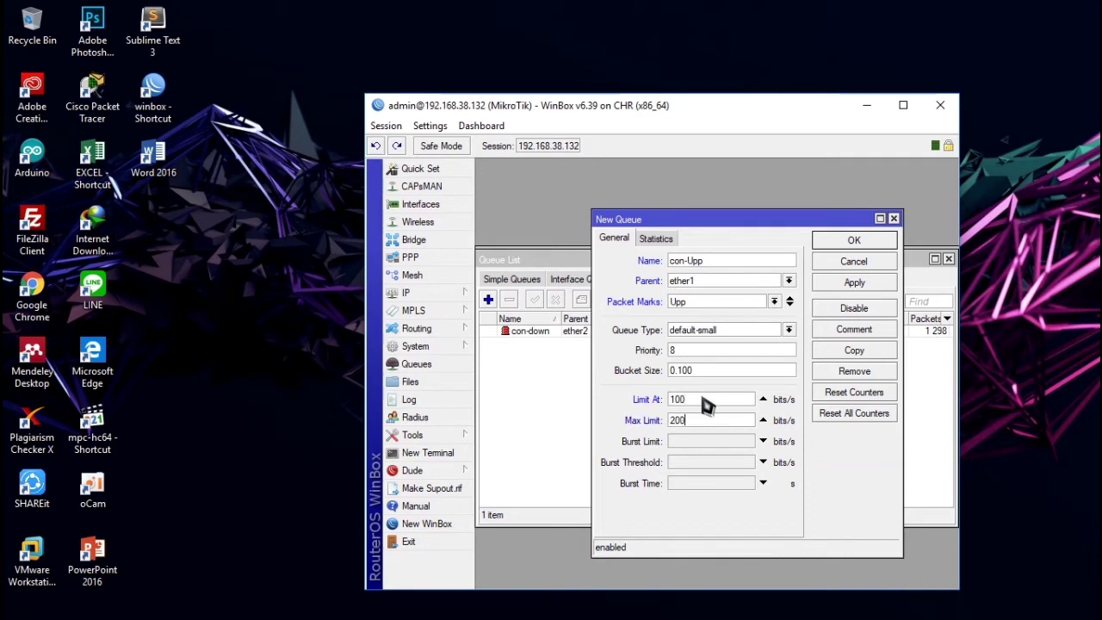
left_click(837, 284)
left_click(854, 243)
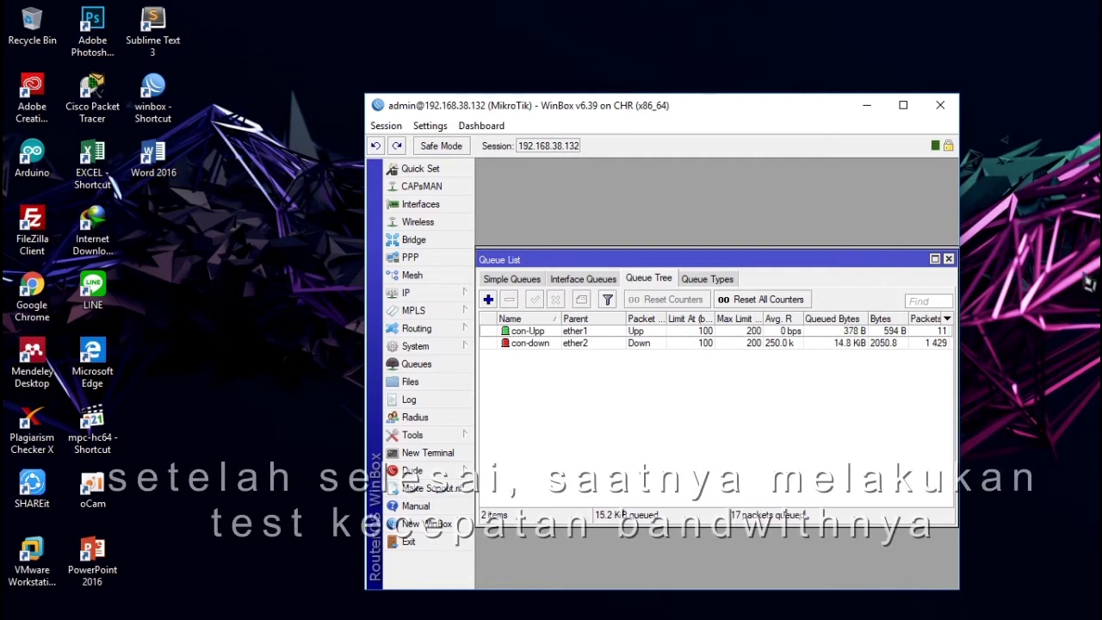
Switch to the Windows client in the QEMU window and reload the speedtest.net page.
mouse_move(1087, 258)
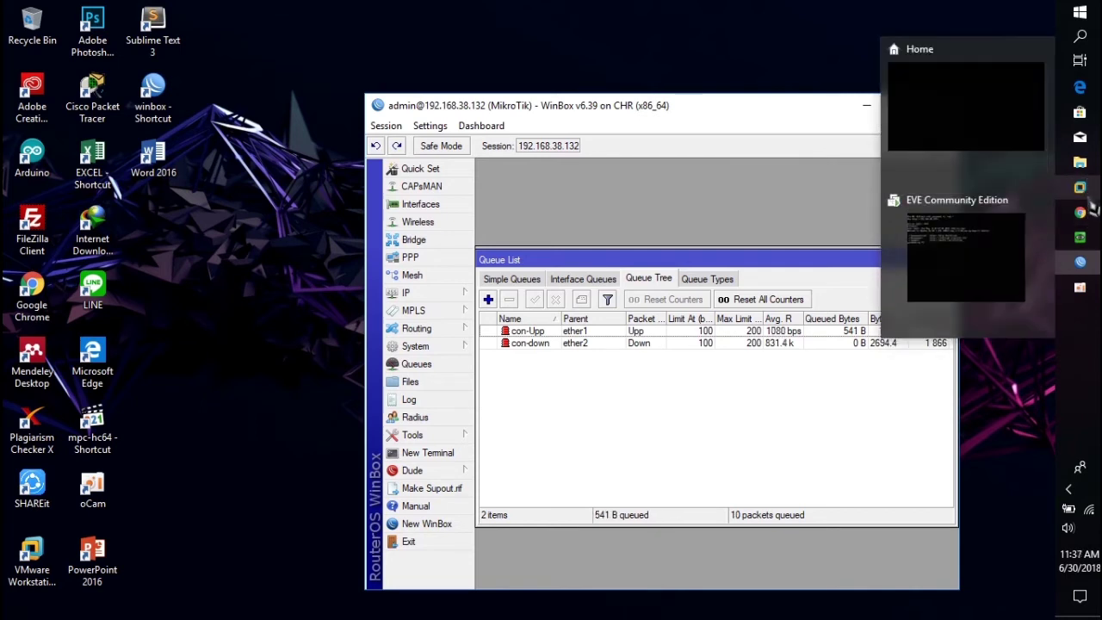
mouse_move(1090, 224)
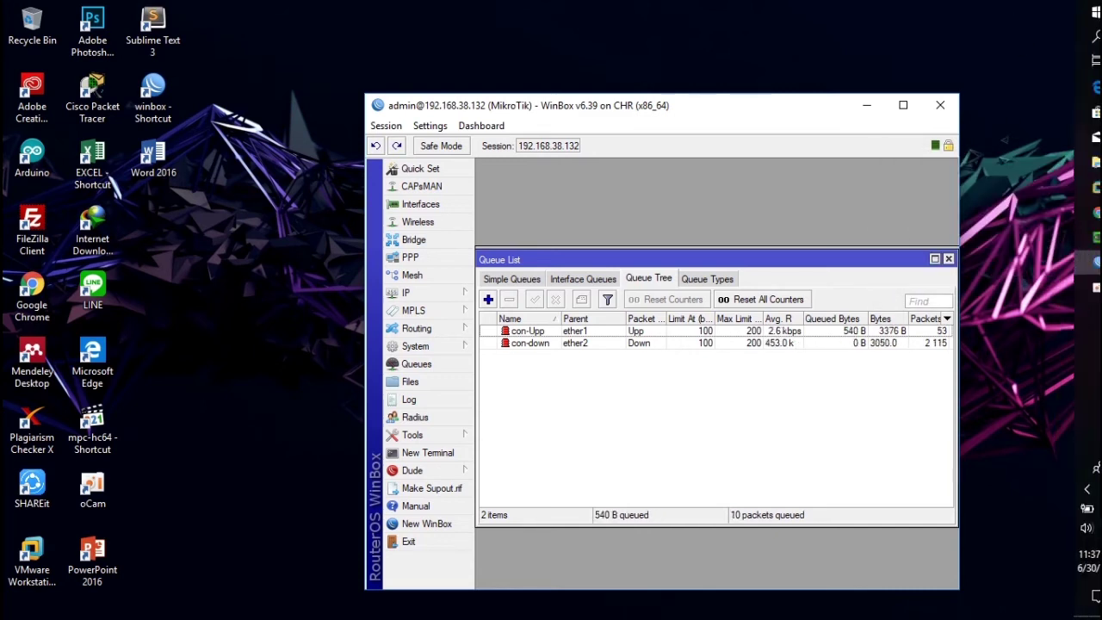
left_click(1081, 238)
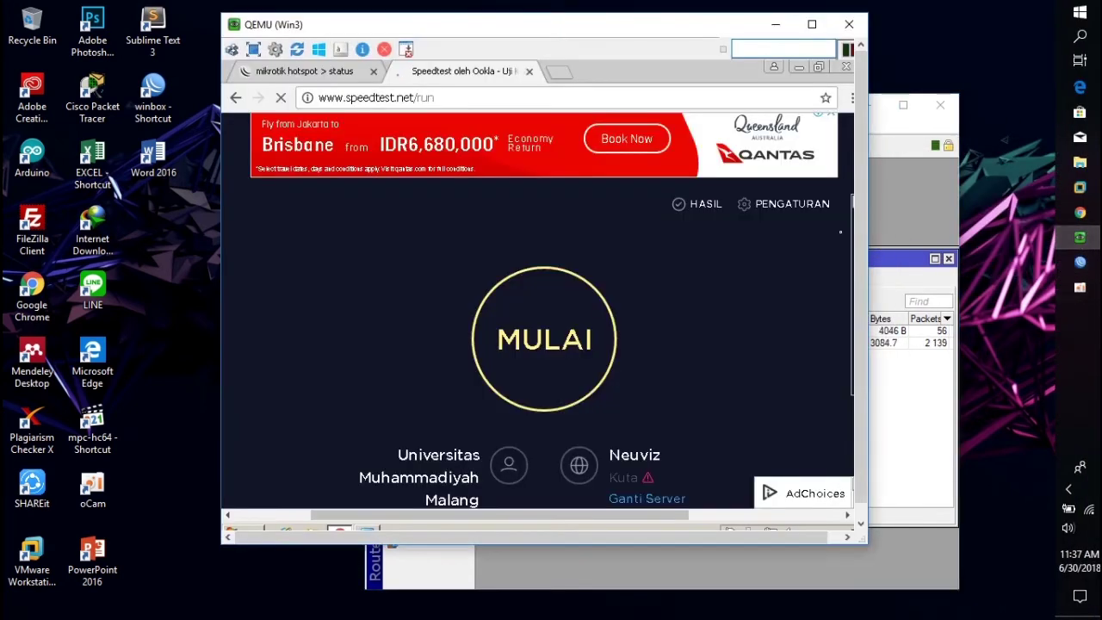
left_click(454, 97)
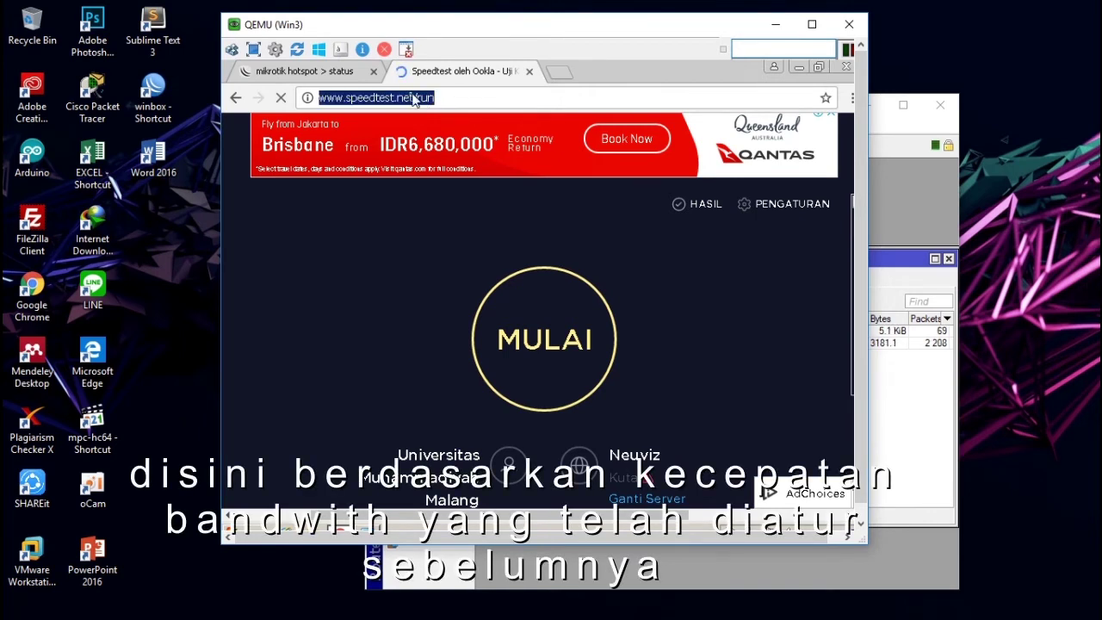
left_click(282, 97)
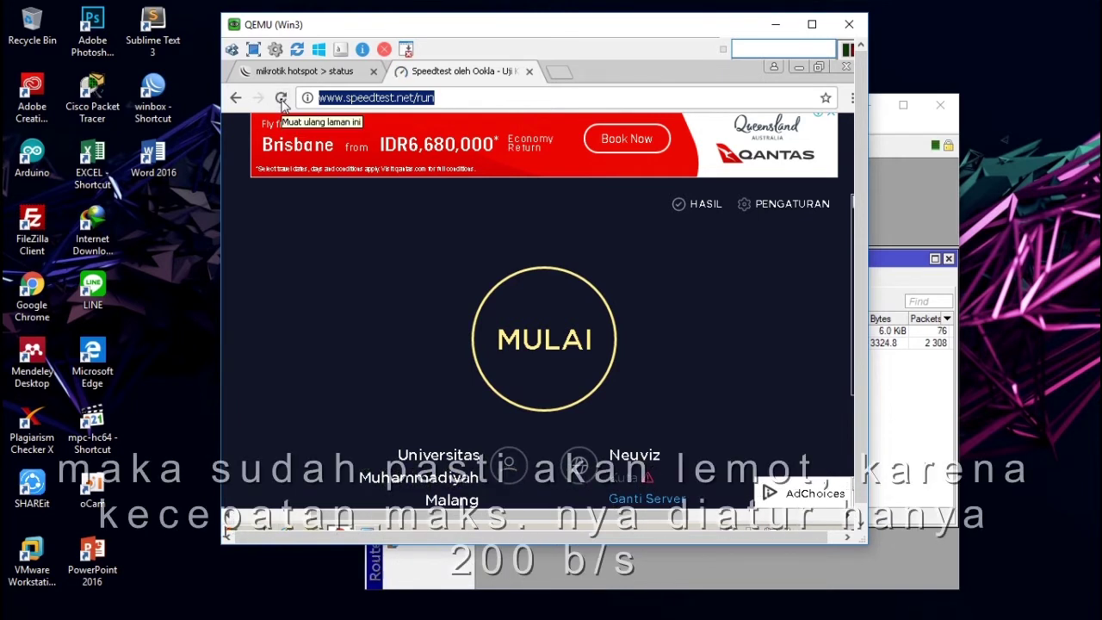
left_click(282, 97)
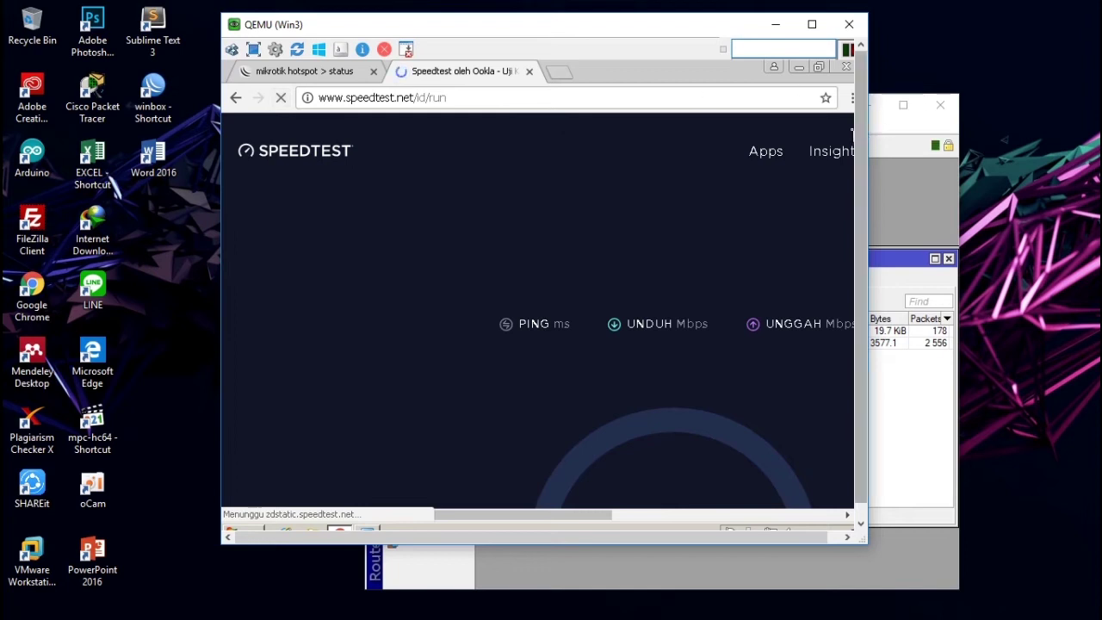
Check the Speedtest run on the client and start the speed test again with the queue limits active.
scroll(861, 163, "down", 1)
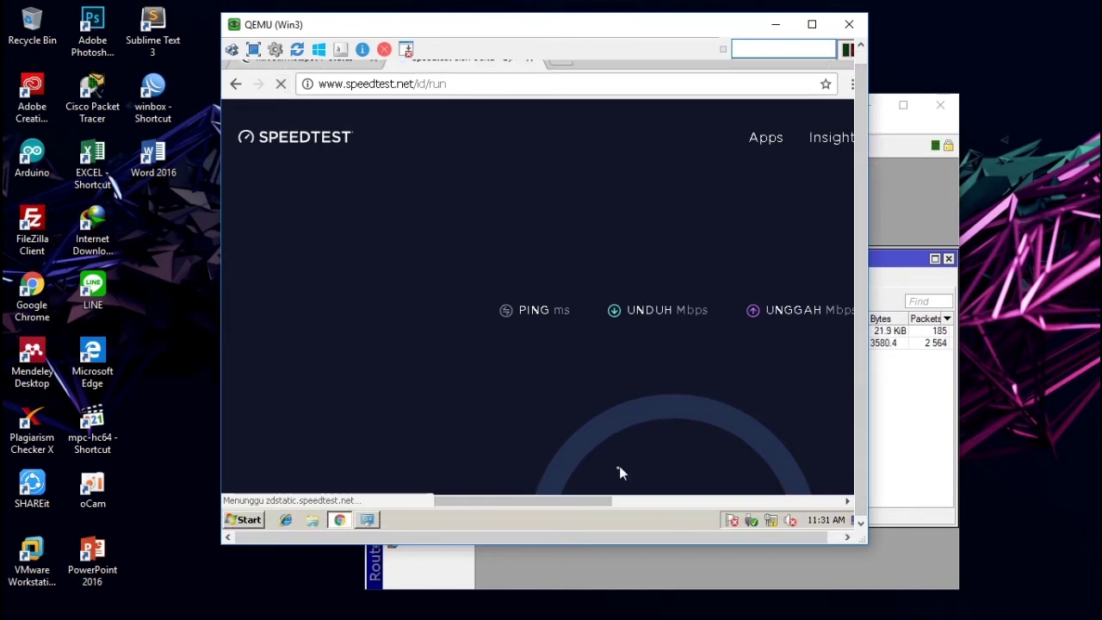
left_click_drag(580, 501, 635, 501)
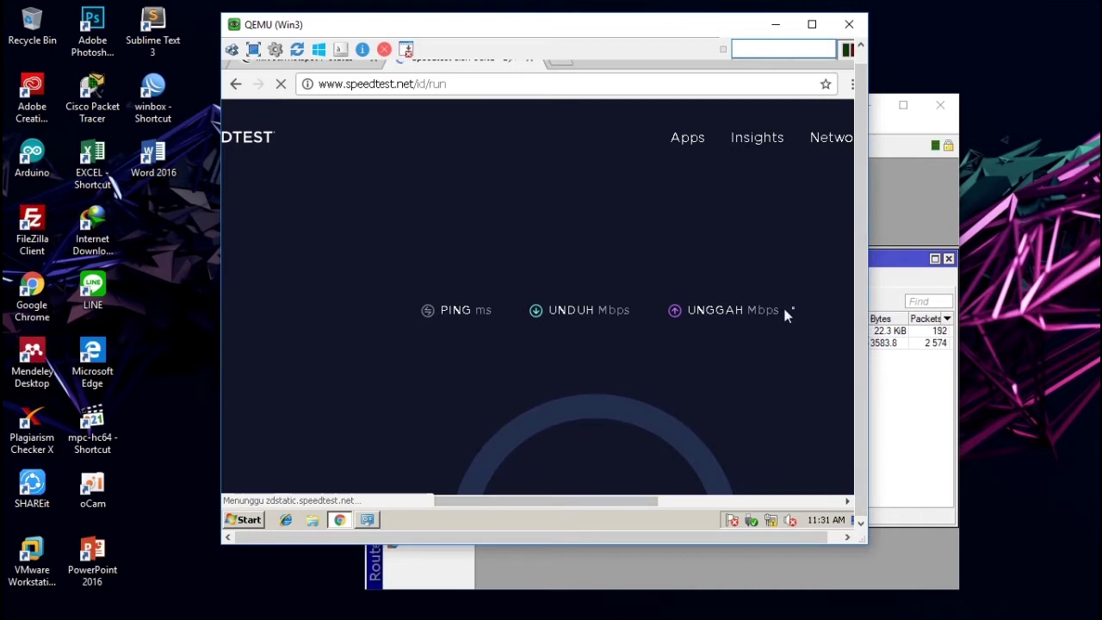
left_click_drag(865, 306, 850, 260)
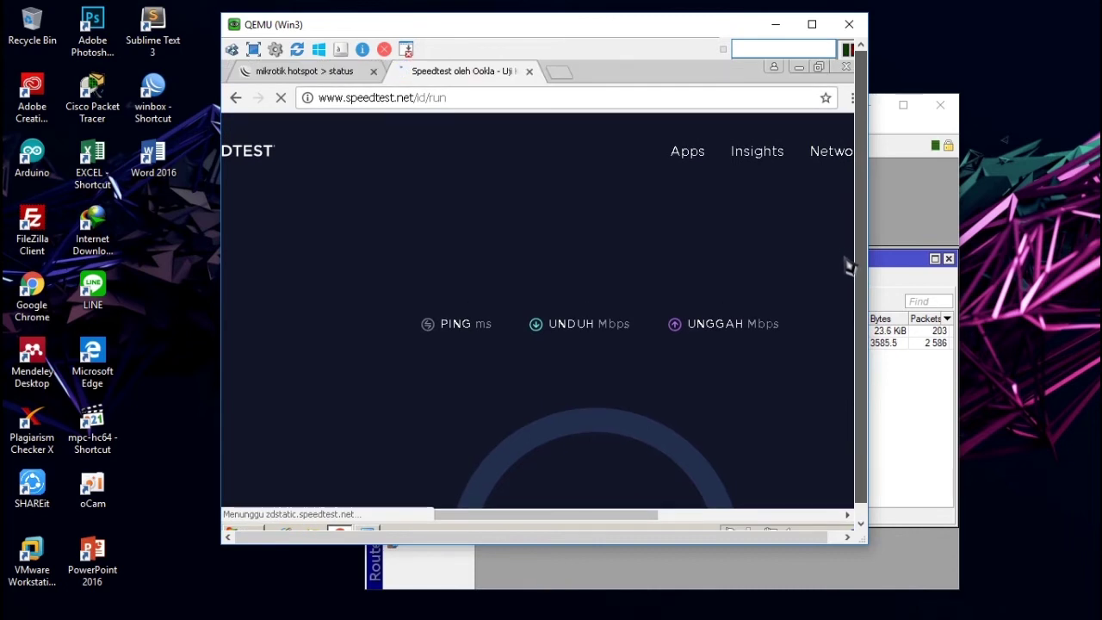
left_click_drag(845, 282, 856, 349)
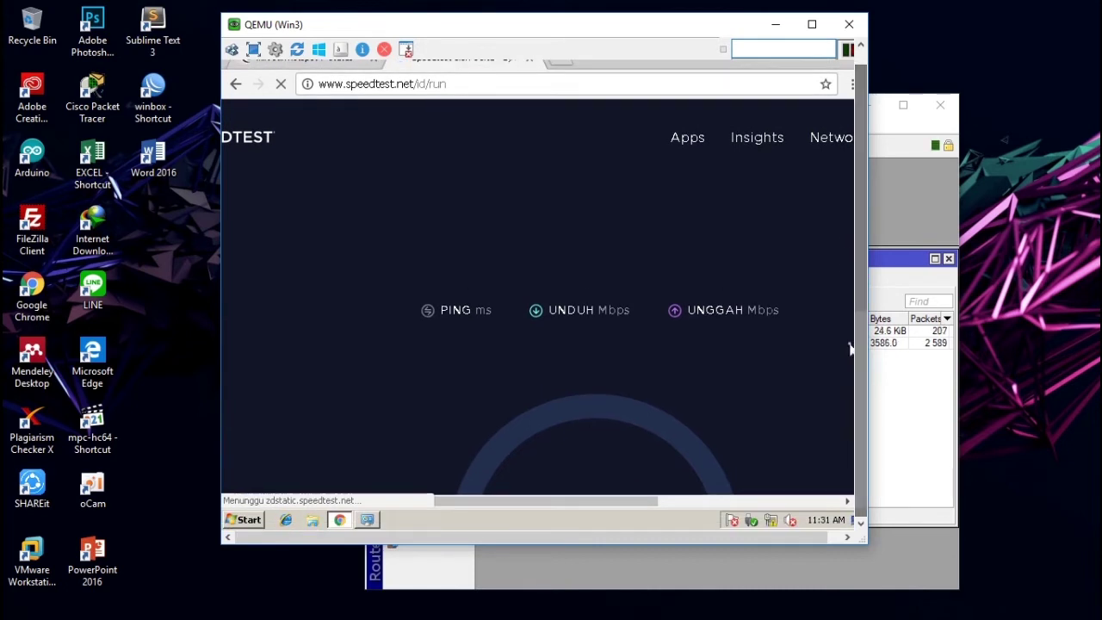
left_click_drag(570, 501, 595, 504)
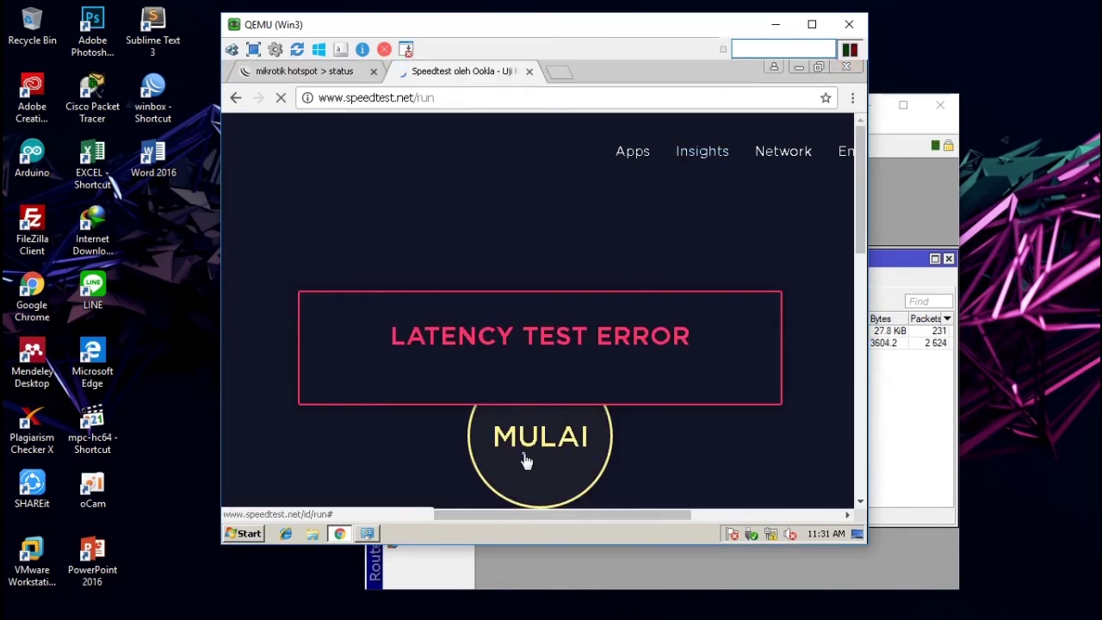
left_click(525, 459)
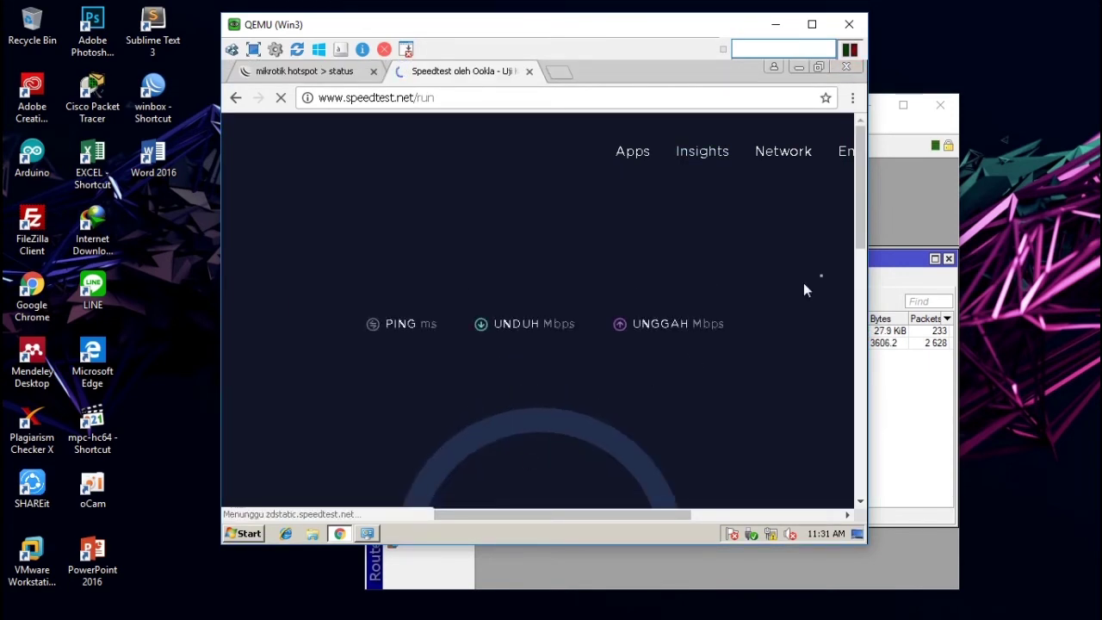
left_click_drag(862, 231, 863, 233)
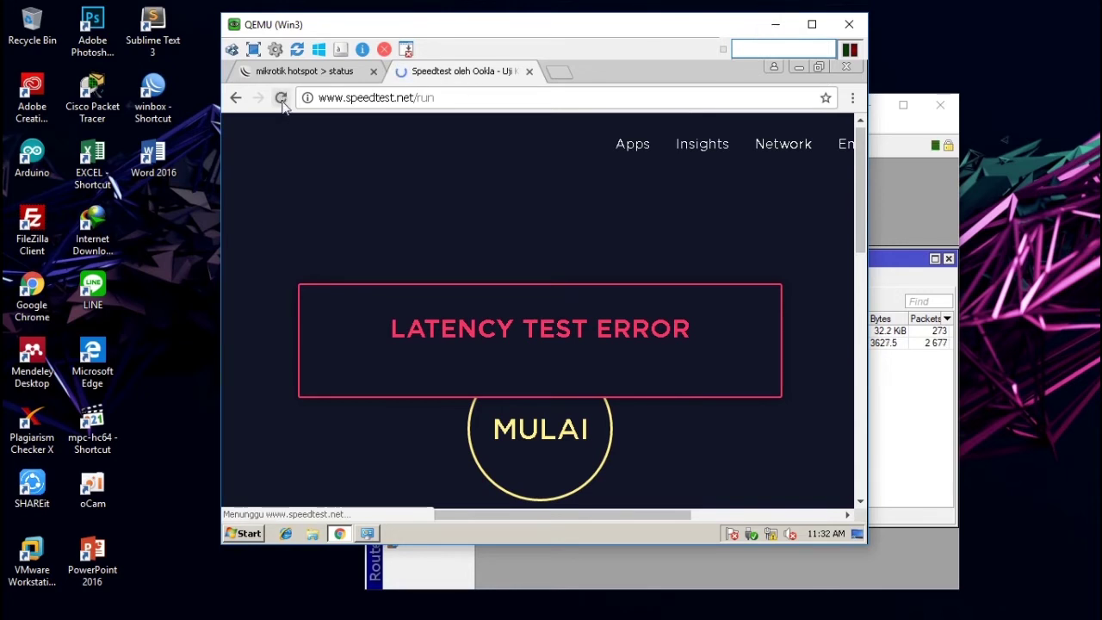
Return to WinBox and disable the con-down and con-Upp queues in the queue tree.
left_click(775, 25)
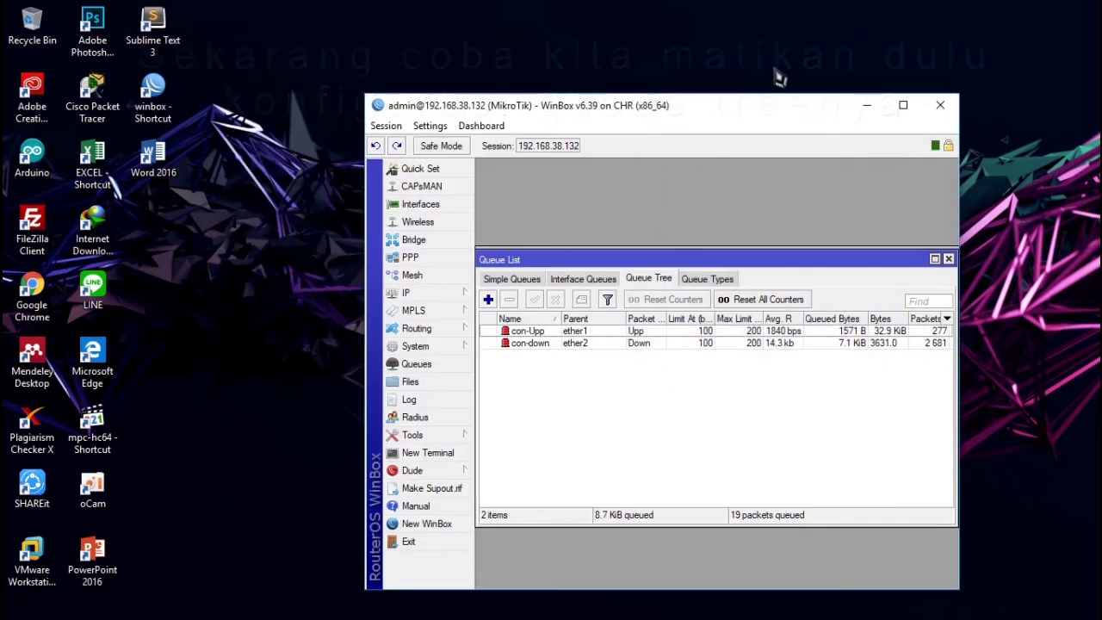
left_click(554, 348)
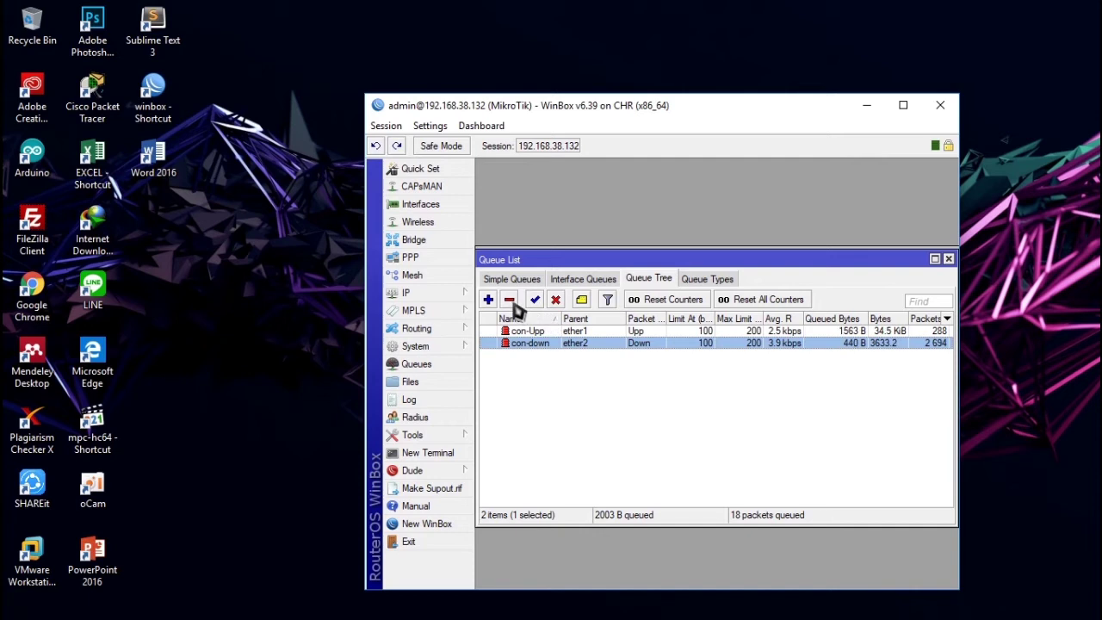
left_click(556, 301)
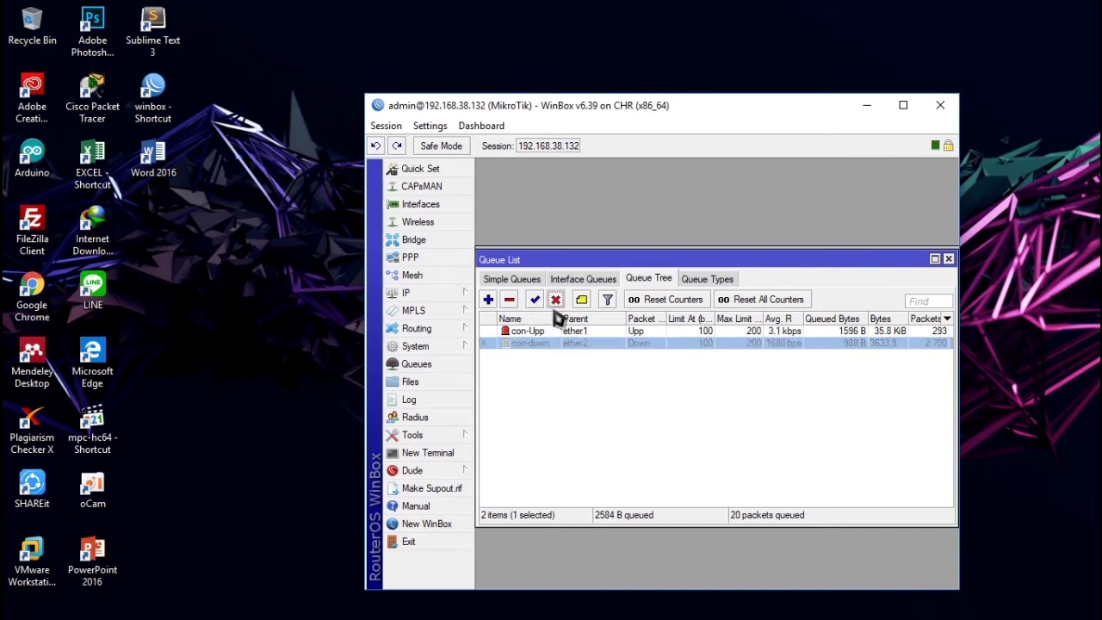
left_click(554, 333)
left_click(556, 302)
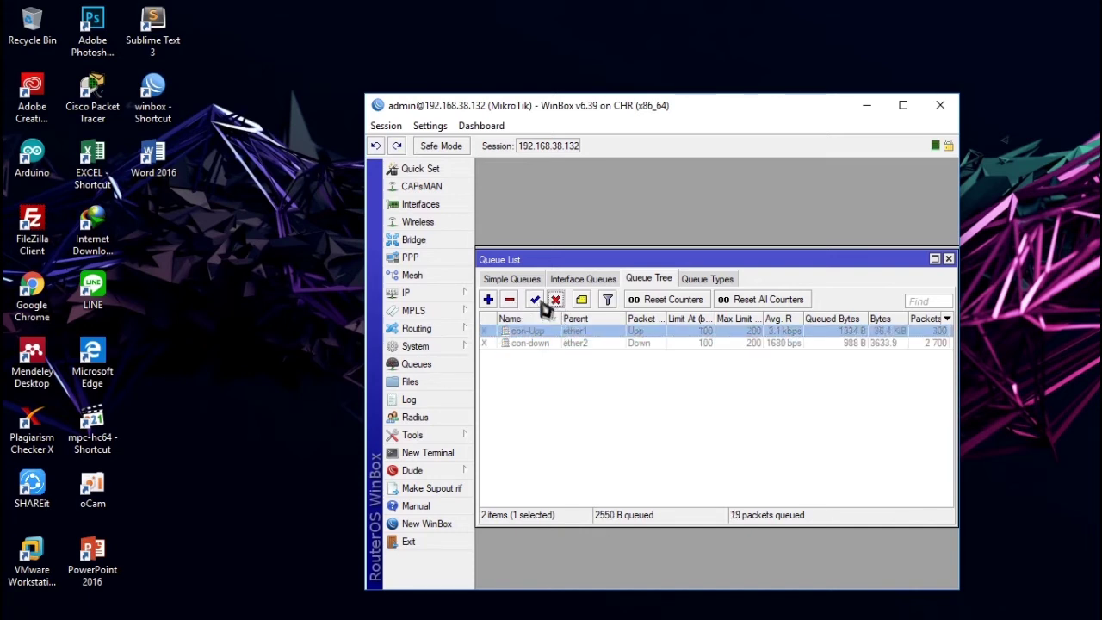
Disable all four forward-chain mangle rules in the IP firewall.
left_click(471, 301)
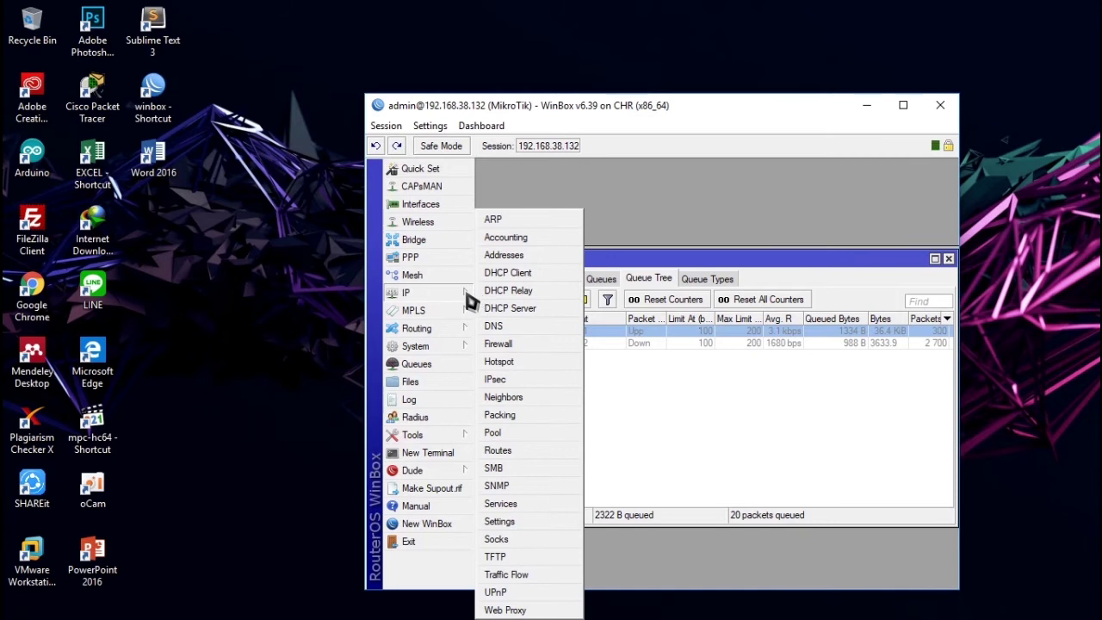
left_click(500, 344)
left_click(540, 328)
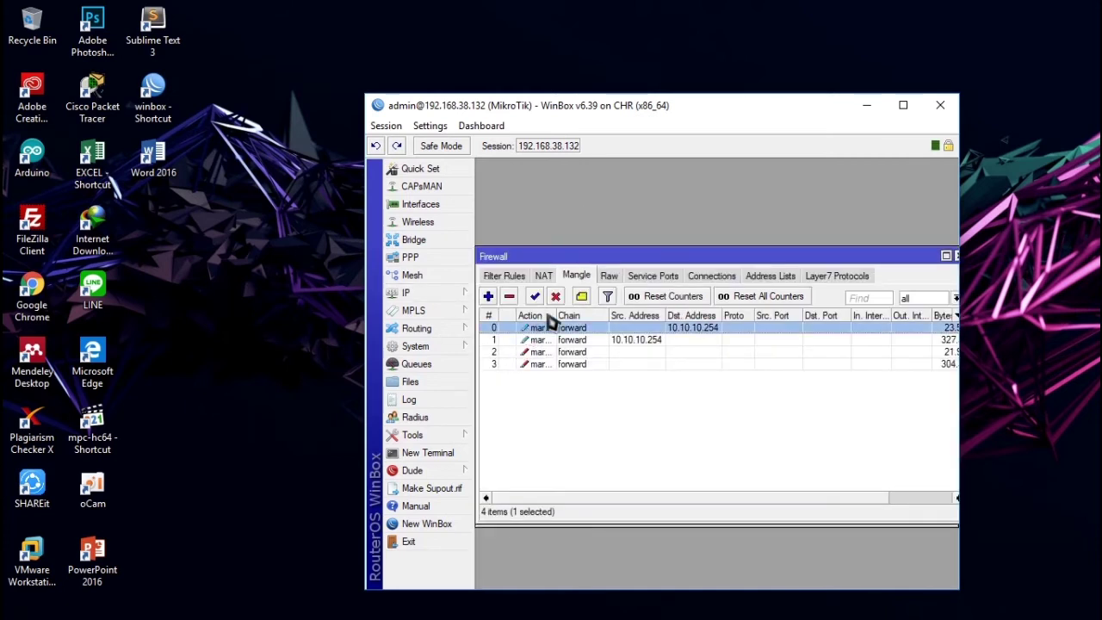
left_click(557, 301)
left_click(549, 341)
left_click(556, 299)
left_click(550, 353)
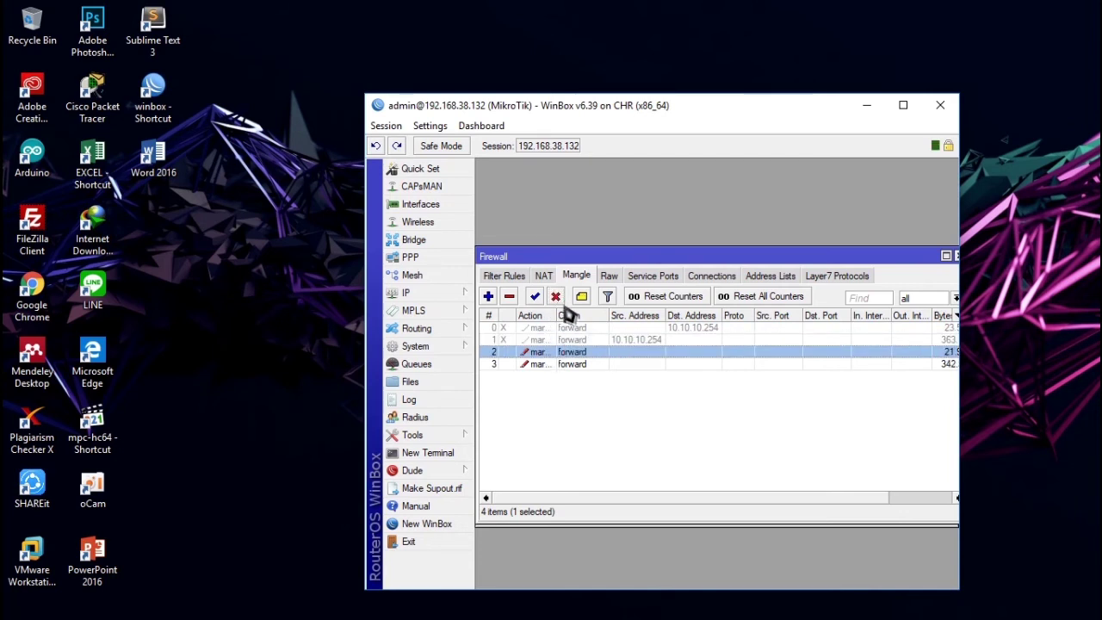
left_click(557, 297)
left_click(551, 364)
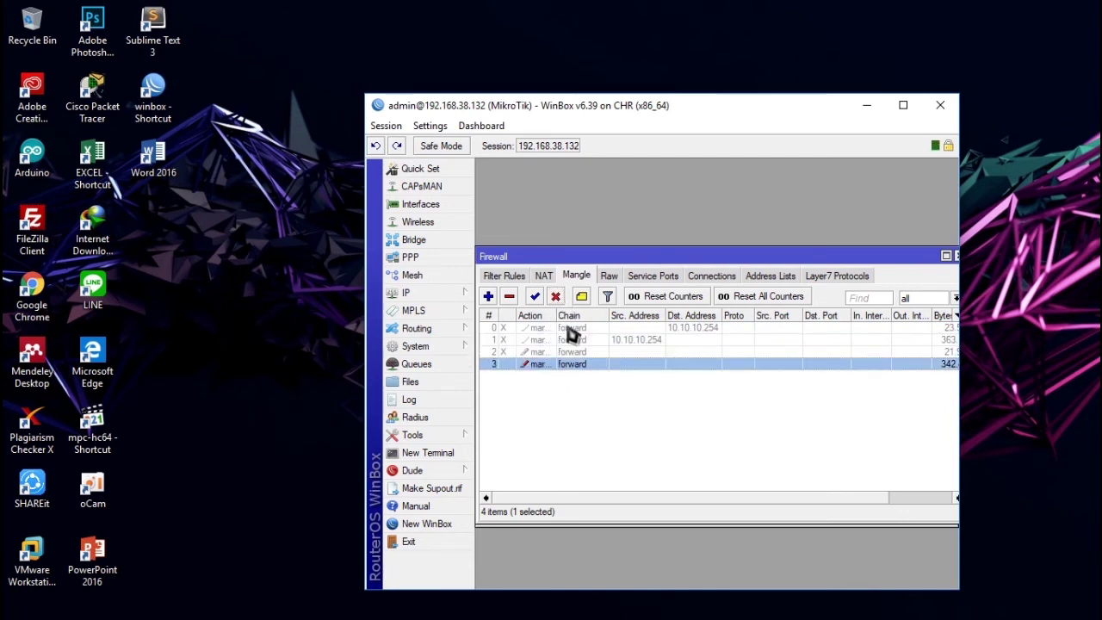
left_click(556, 301)
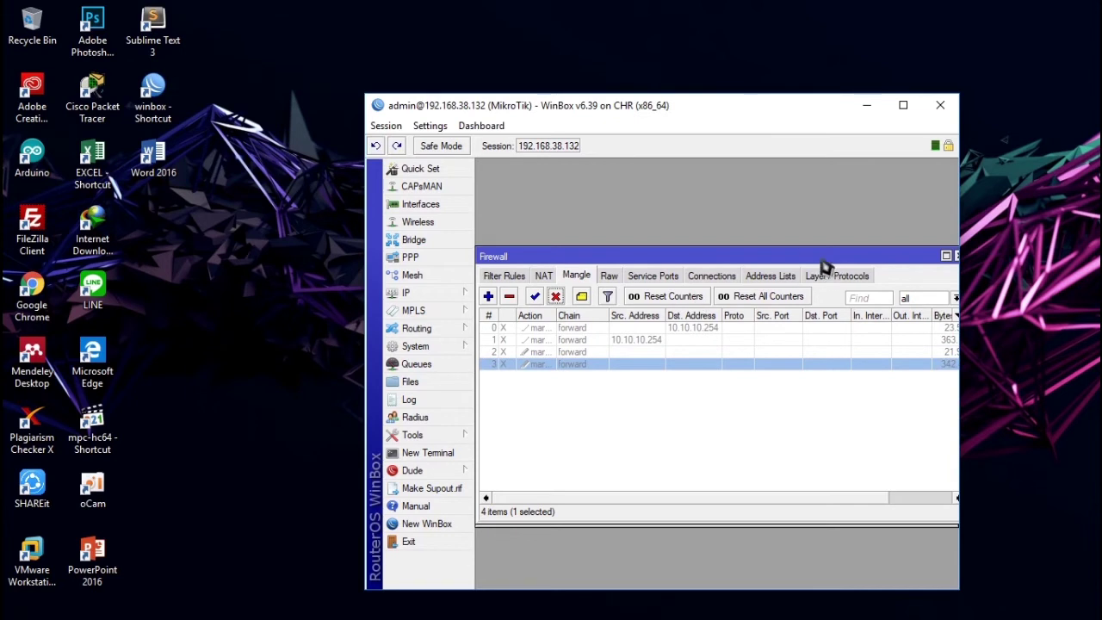
Switch to the Windows client in the QEMU window and reload the Speedtest page with the limits disabled.
left_click(858, 115)
left_click(1080, 236)
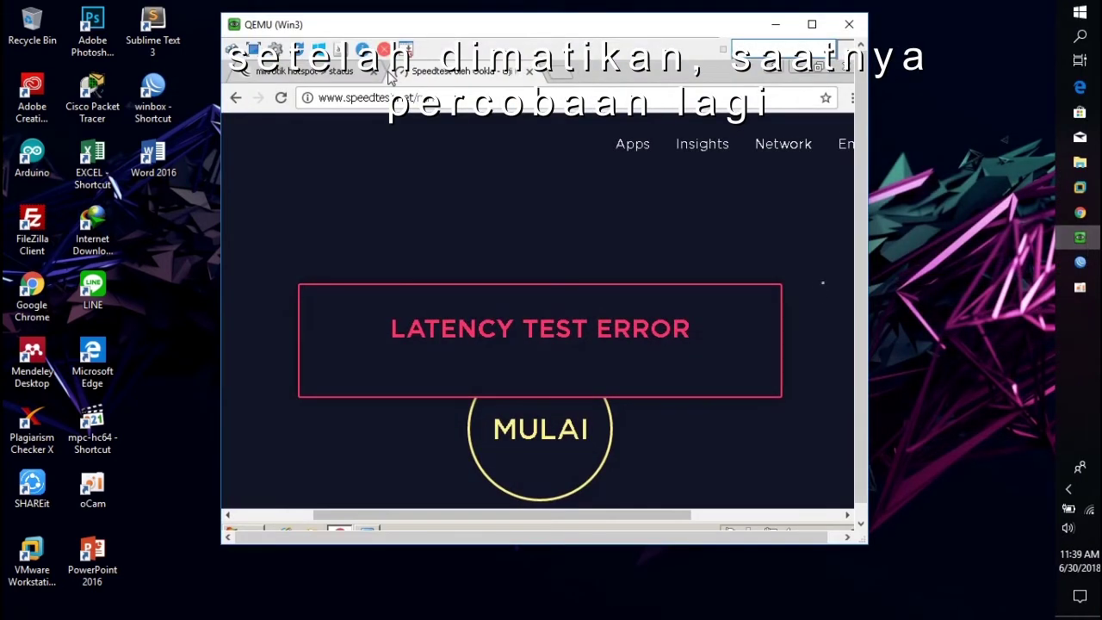
left_click(281, 99)
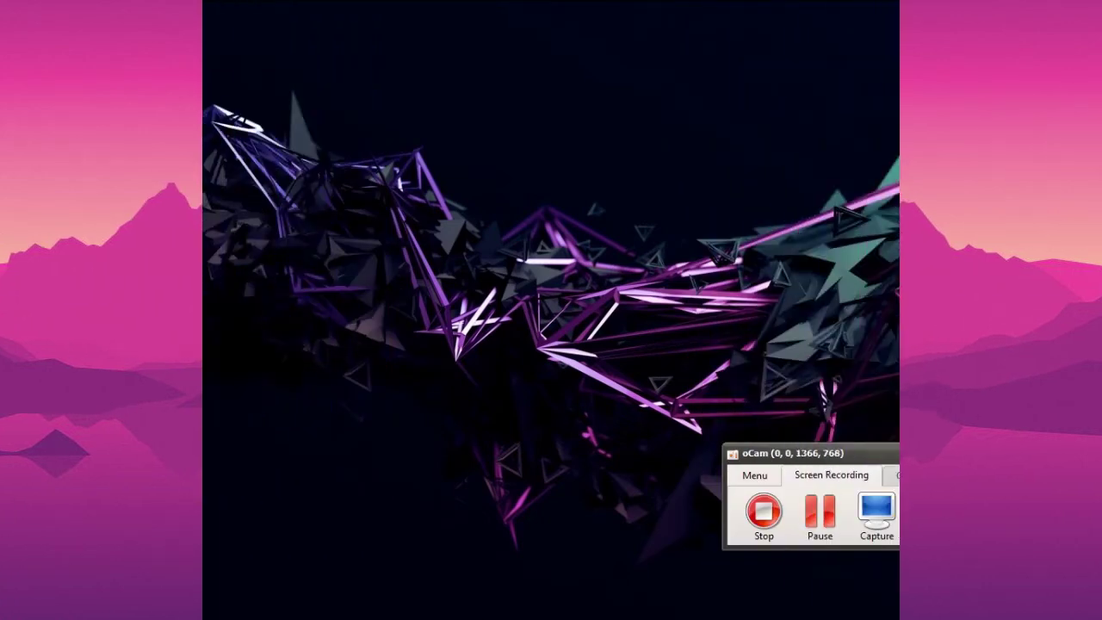
View the EVE topology in Chrome to review the links between Net, the Mikrotik router and the Win client.
mouse_move(1095, 243)
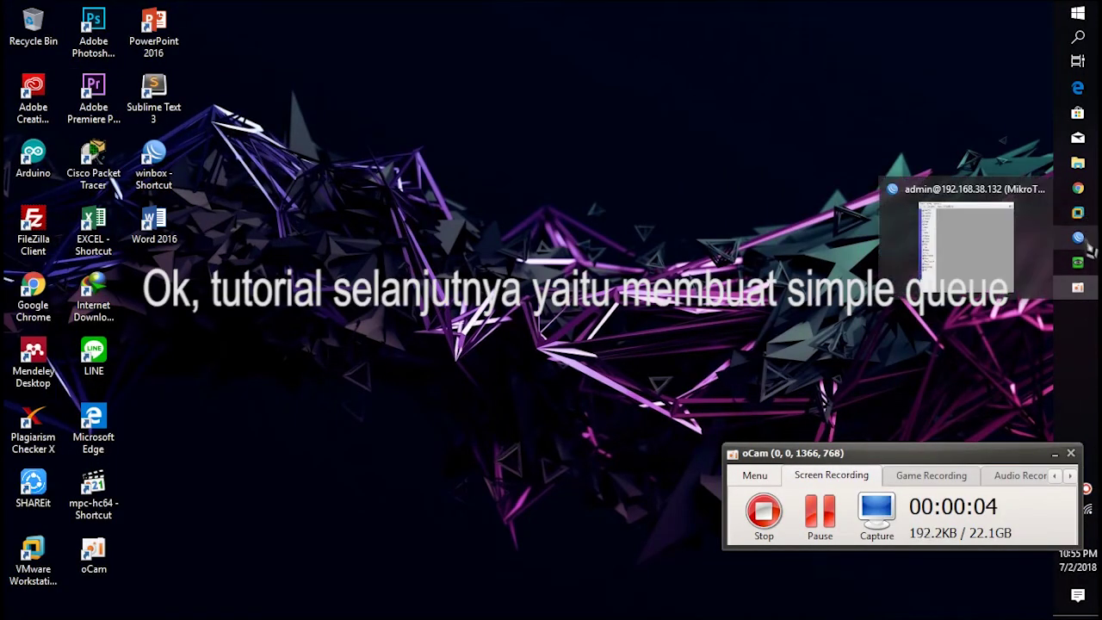
mouse_move(1083, 197)
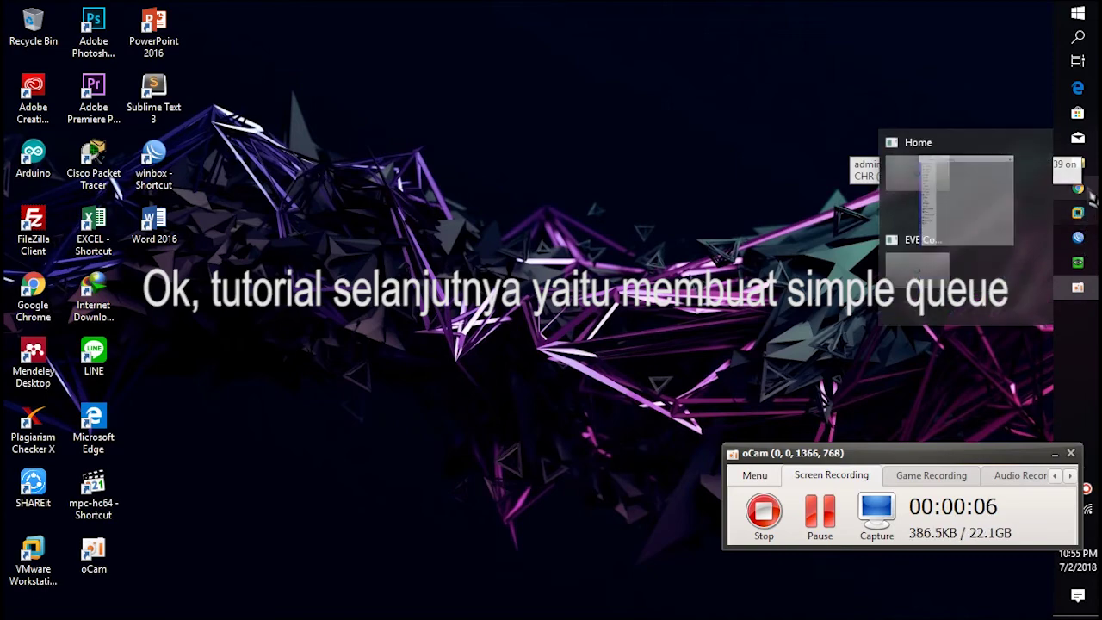
left_click(996, 253)
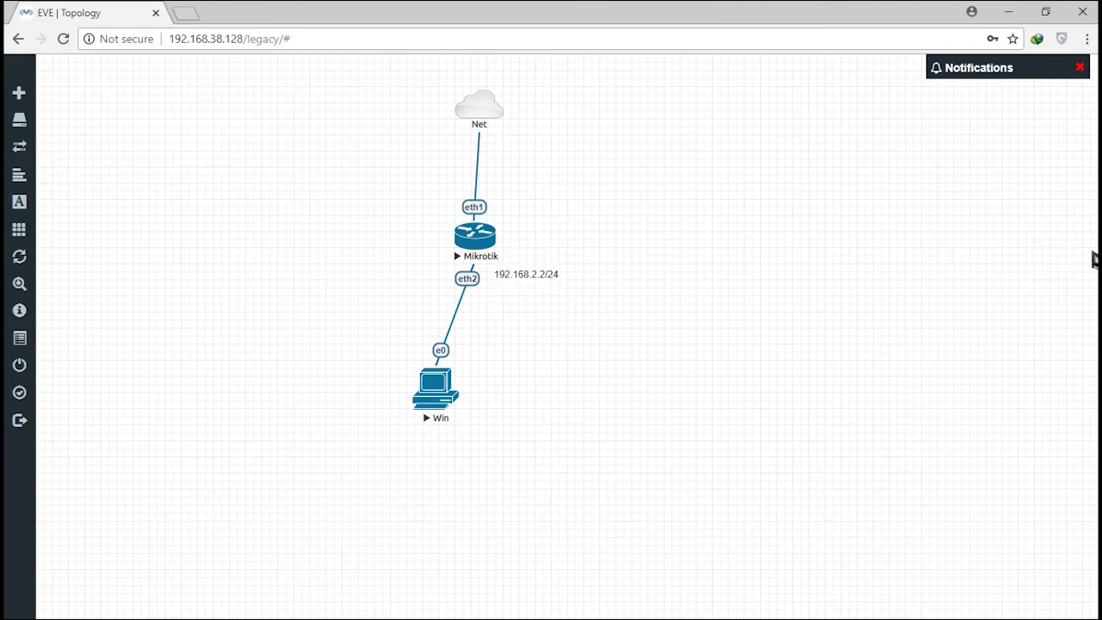
left_click(1008, 12)
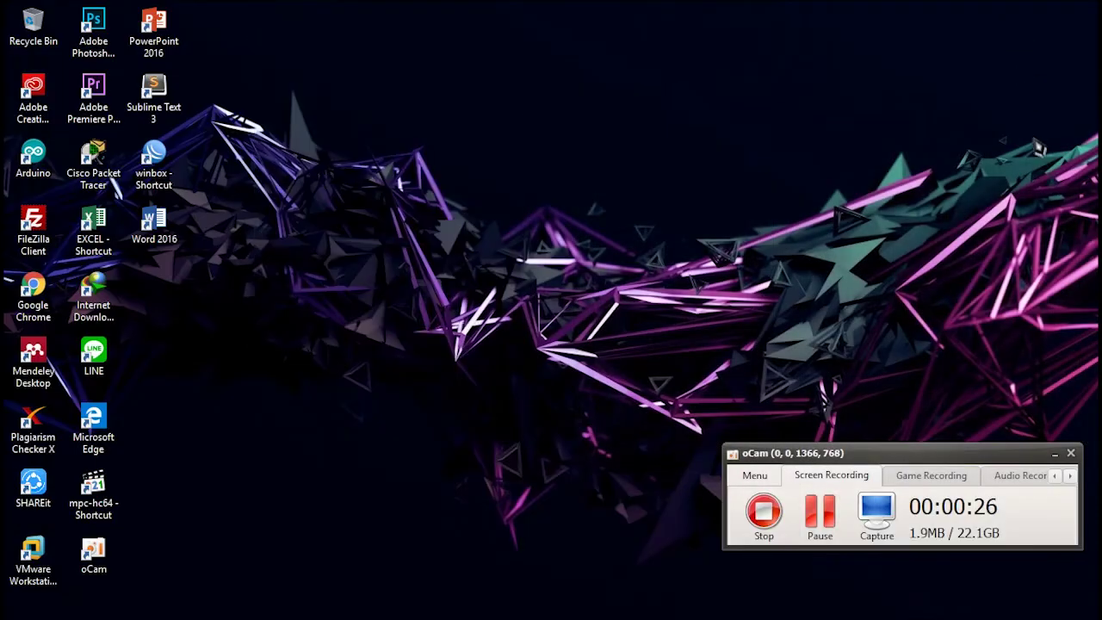
Switch to WinBox, reposition its window to show it fully, and open the list of simple queues.
left_click(1083, 246)
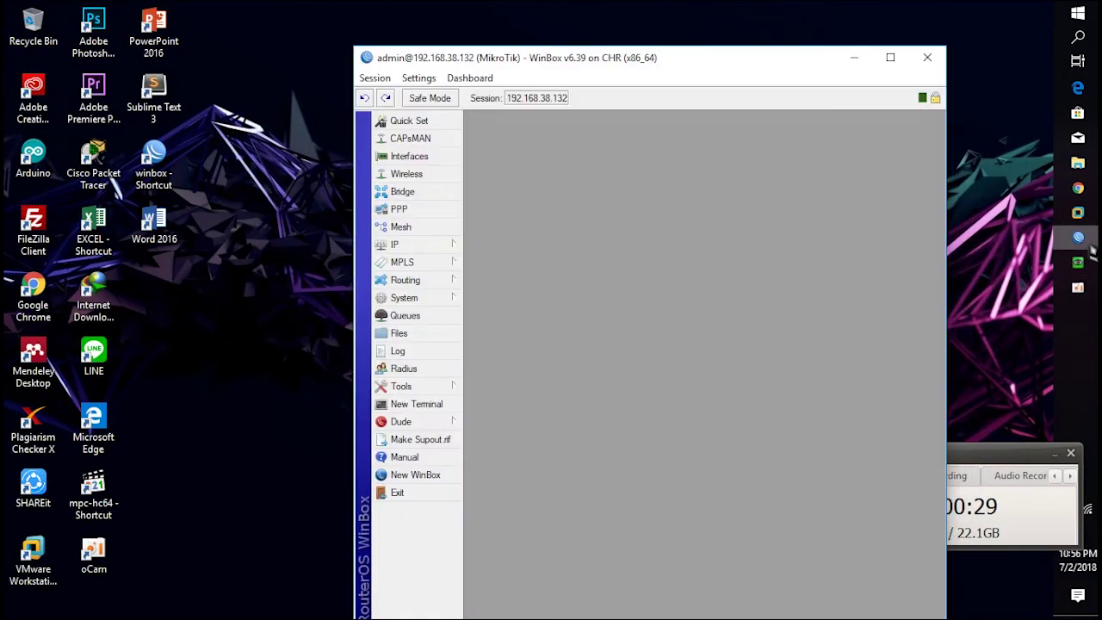
left_click_drag(594, 68, 512, 43)
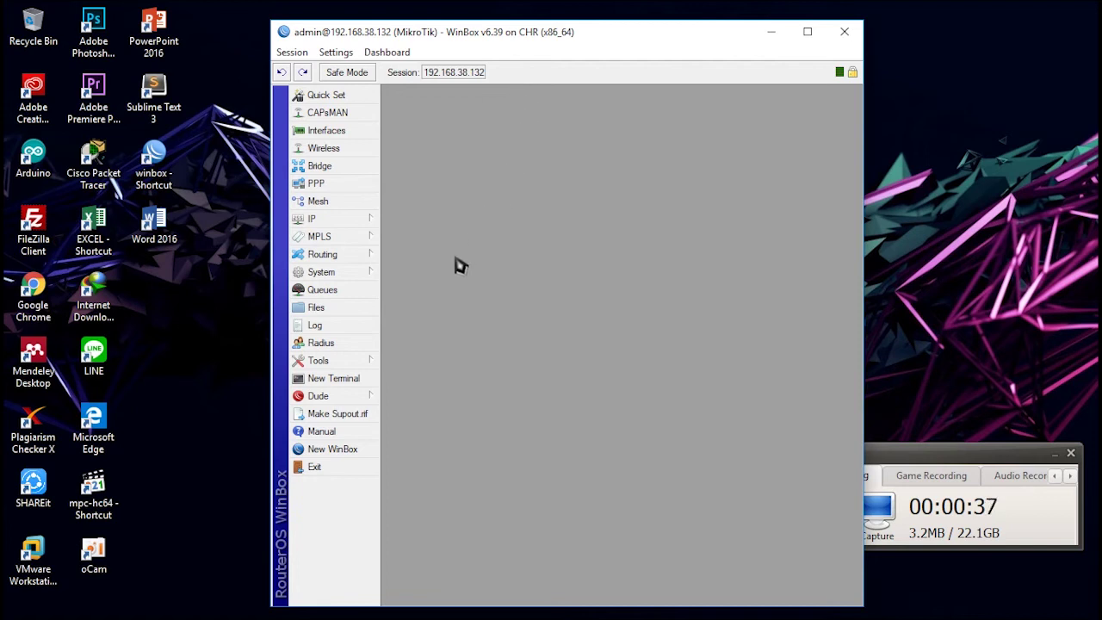
left_click(347, 293)
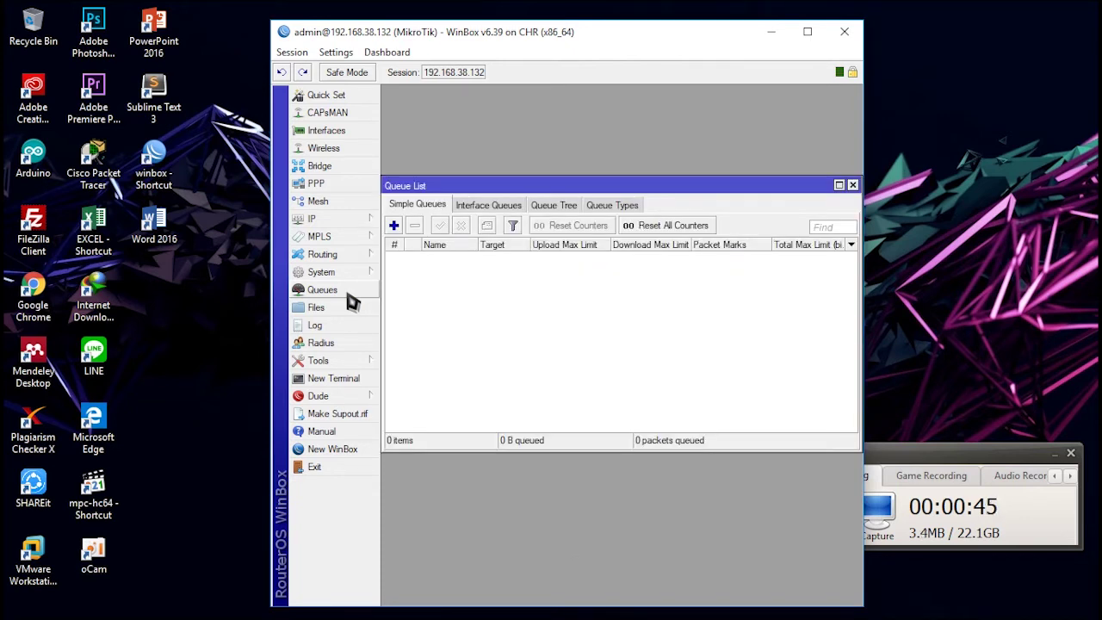
left_click(472, 206)
left_click(554, 206)
left_click(612, 206)
left_click(427, 207)
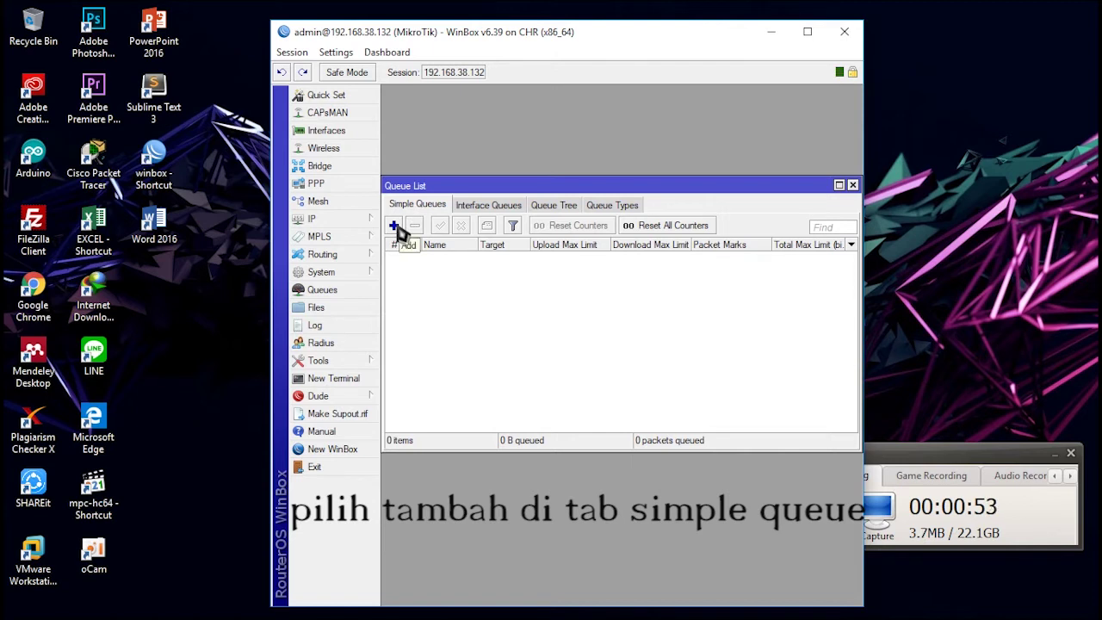
Create a new simple queue and name it Limit Target.
left_click(394, 227)
left_click_drag(502, 125, 498, 184)
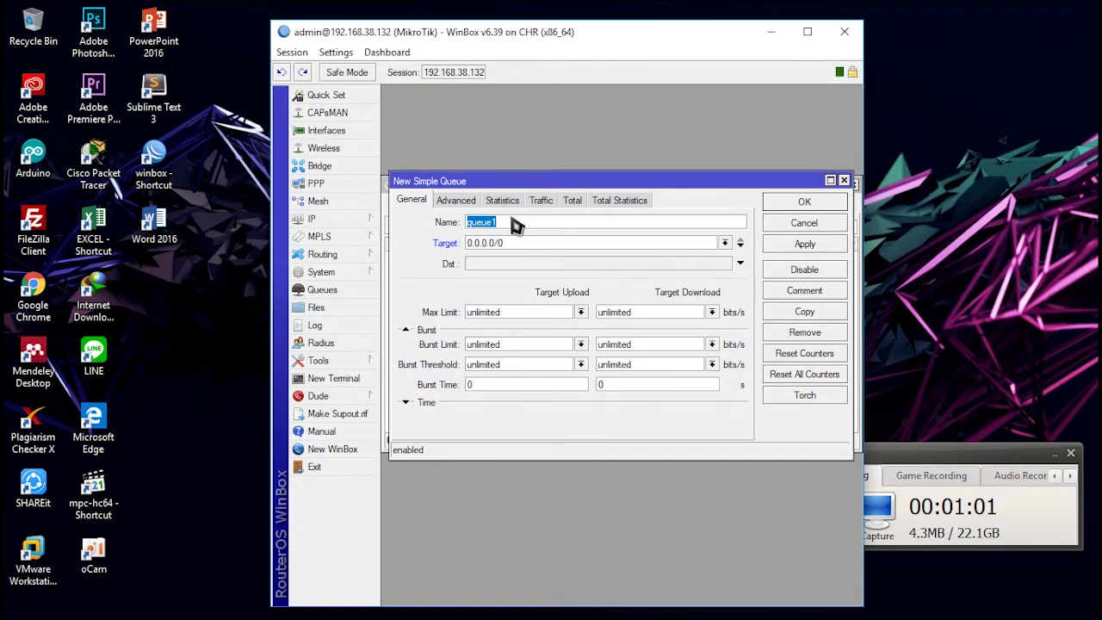
type("Limit Target")
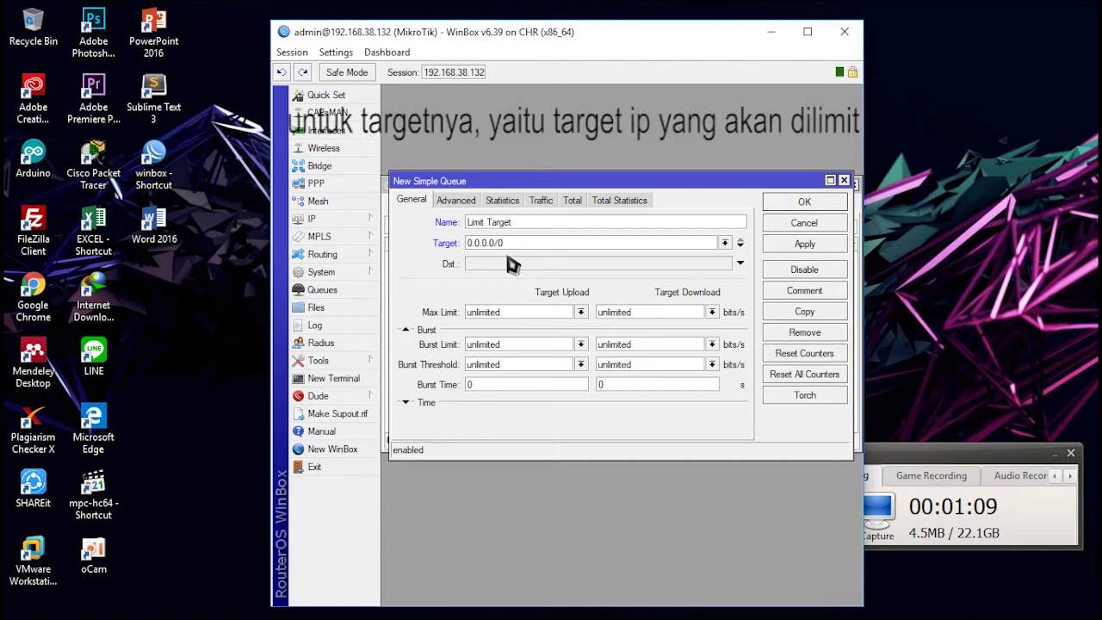
Switch to Chrome to check the Win client's place in the EVE topology, and return to the new simple queue in WinBox.
left_click(496, 244)
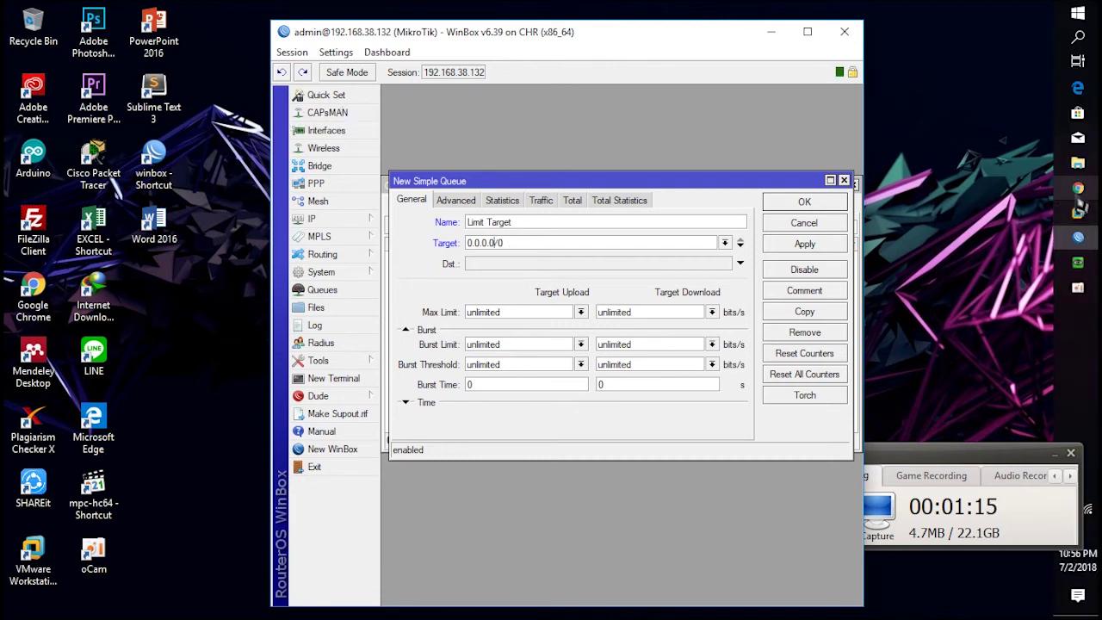
mouse_move(1078, 188)
left_click(994, 233)
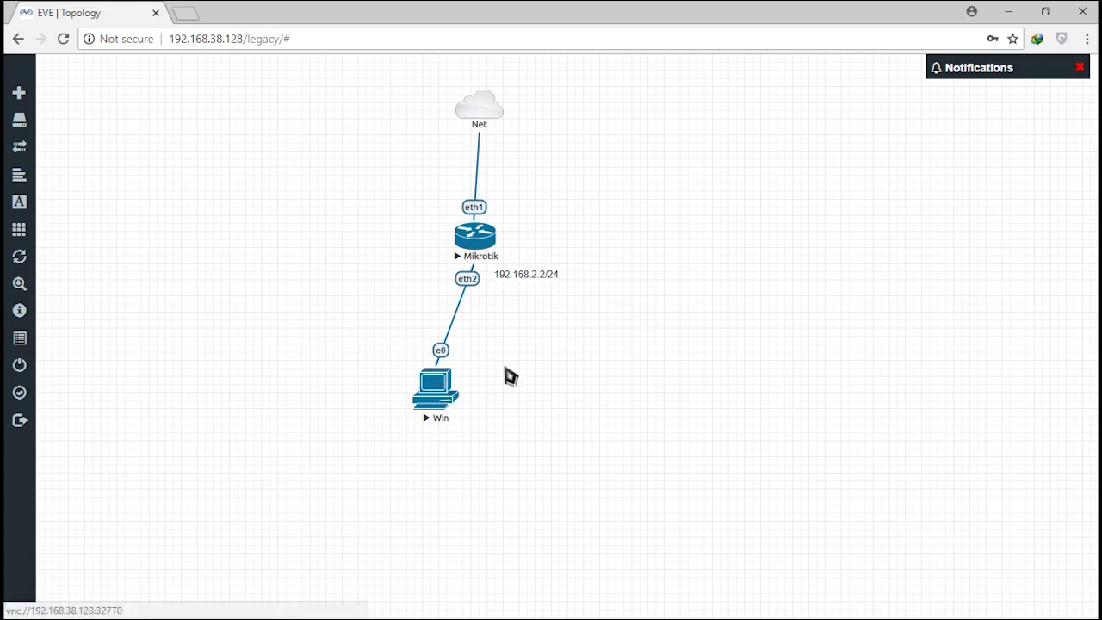
left_click(1012, 12)
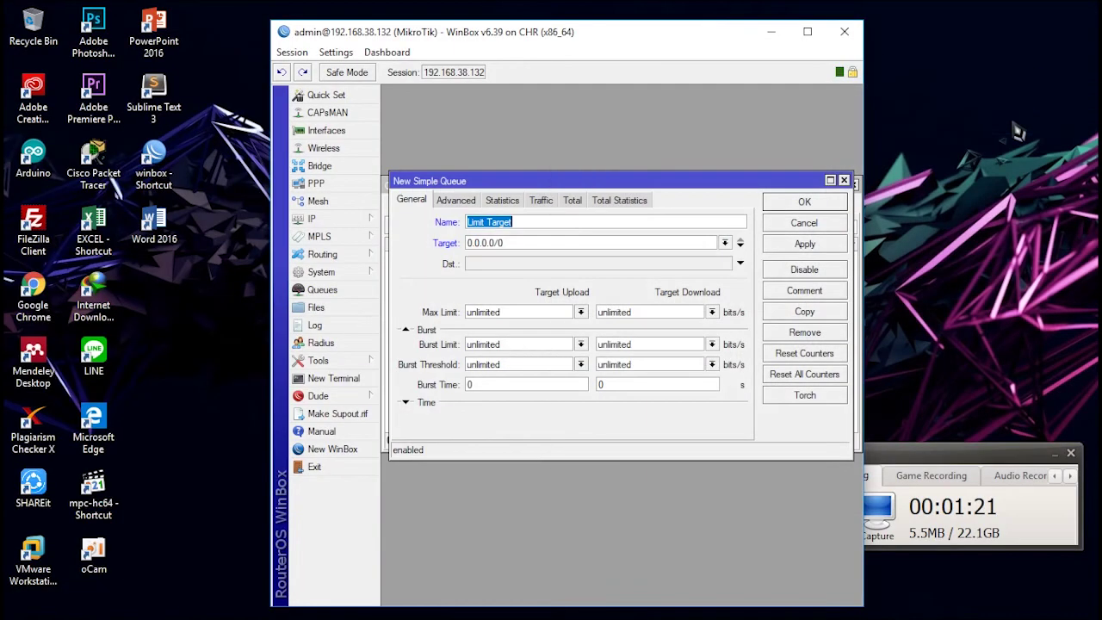
Switch to the QEMU Windows client, dismiss the counterfeiting warning and view the Local Area Connection 2 details to find its IPv4 address.
left_click(1079, 264)
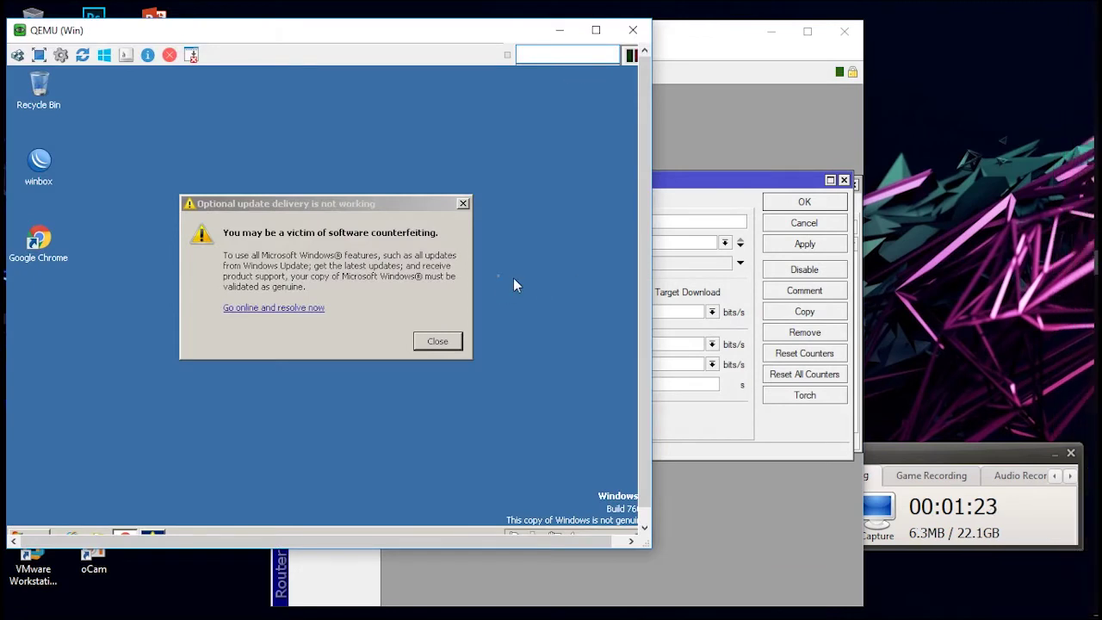
left_click(463, 205)
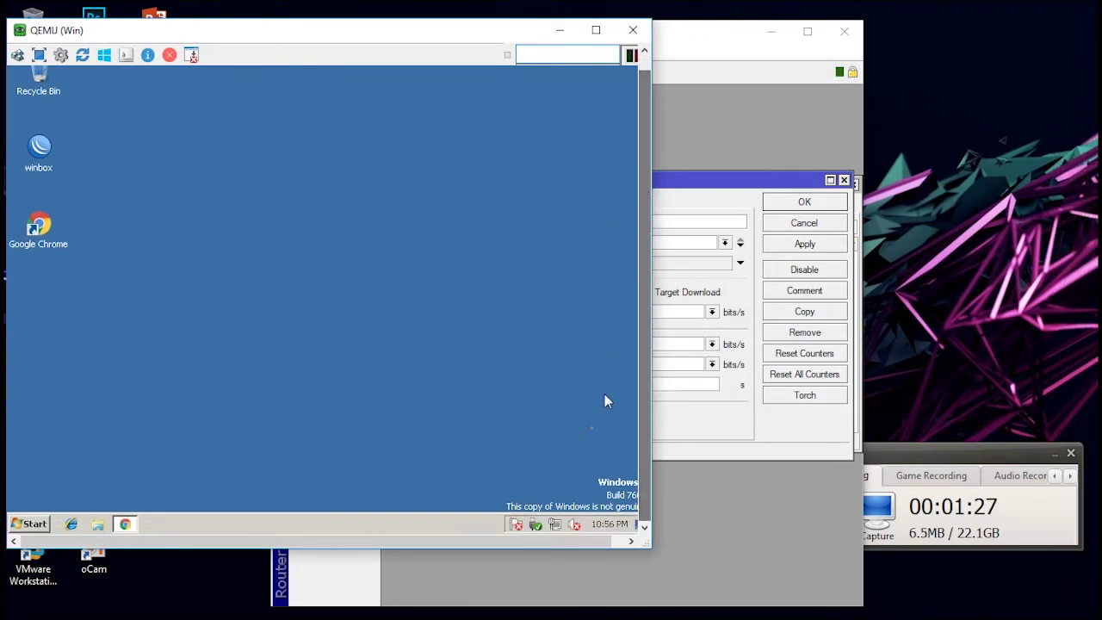
right_click(557, 523)
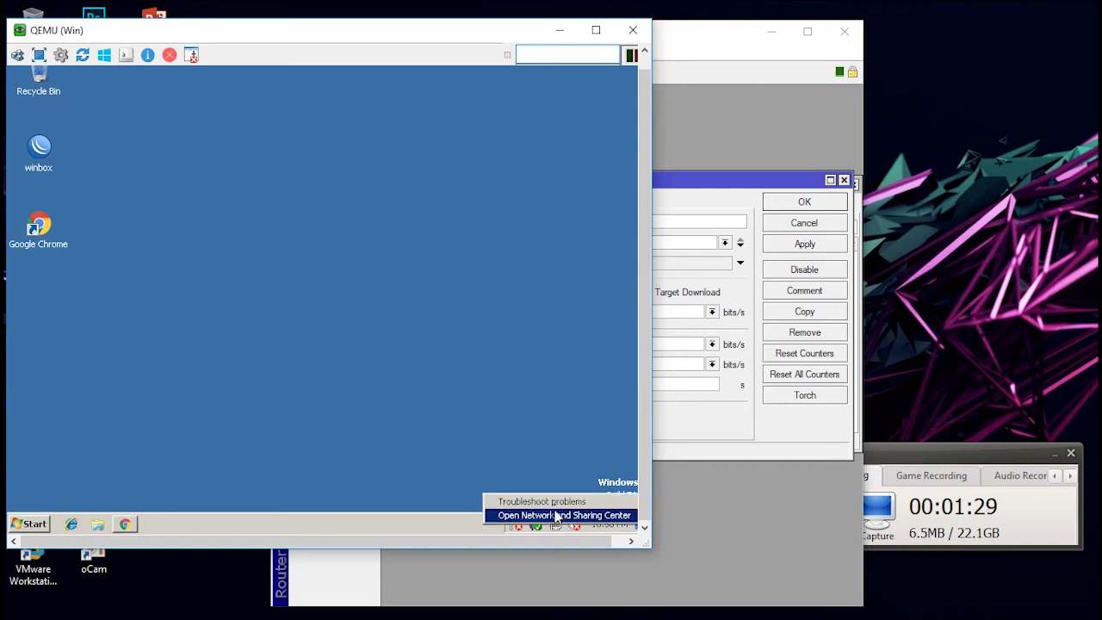
left_click(555, 515)
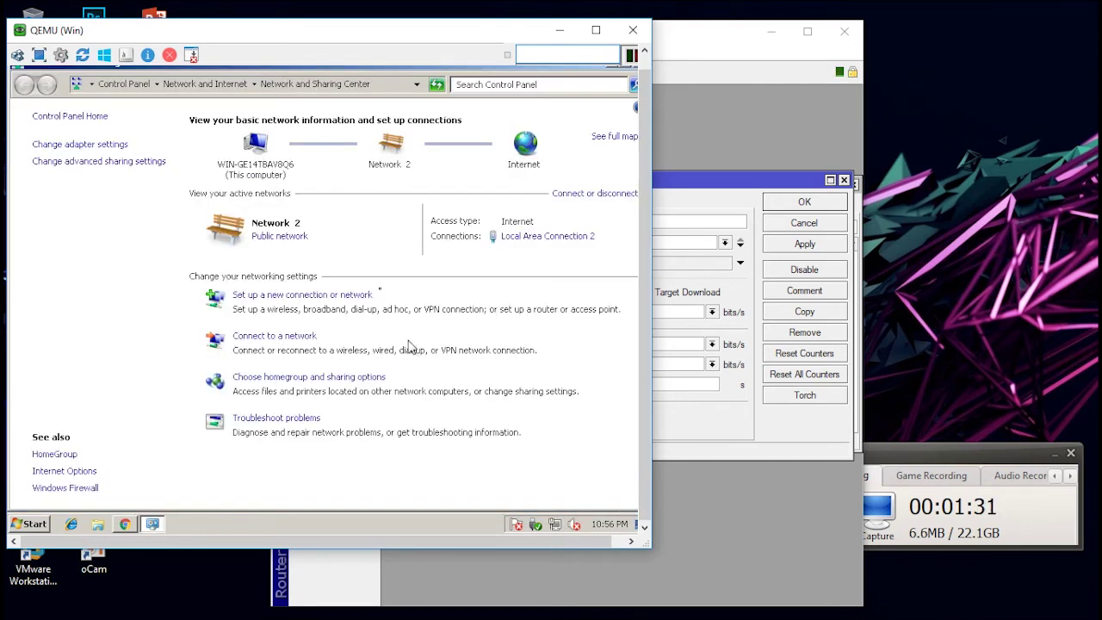
left_click(530, 238)
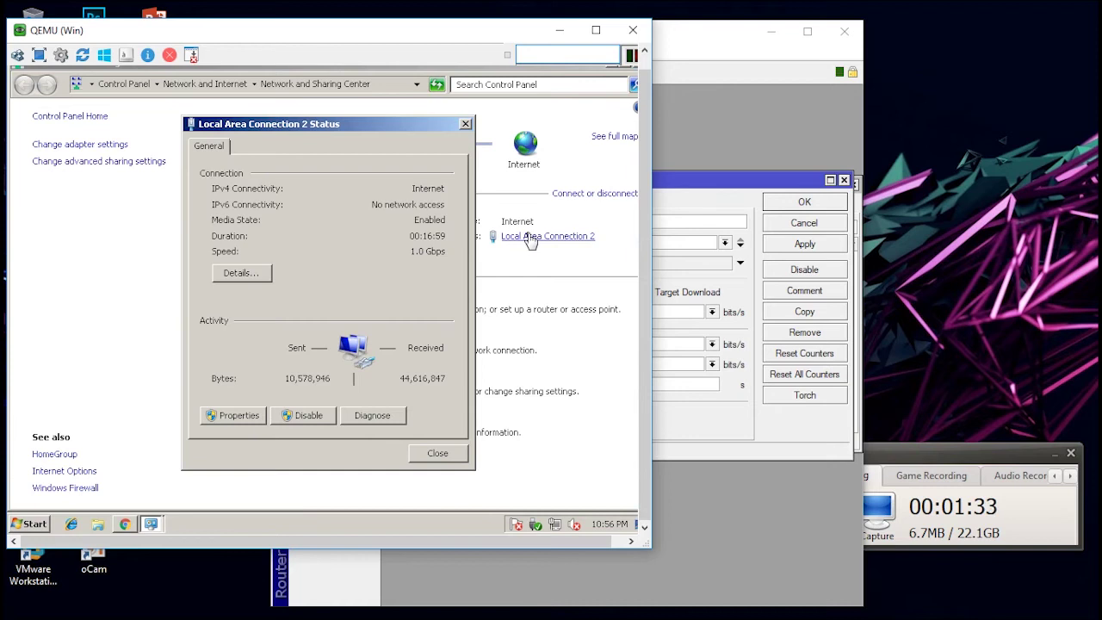
left_click(258, 273)
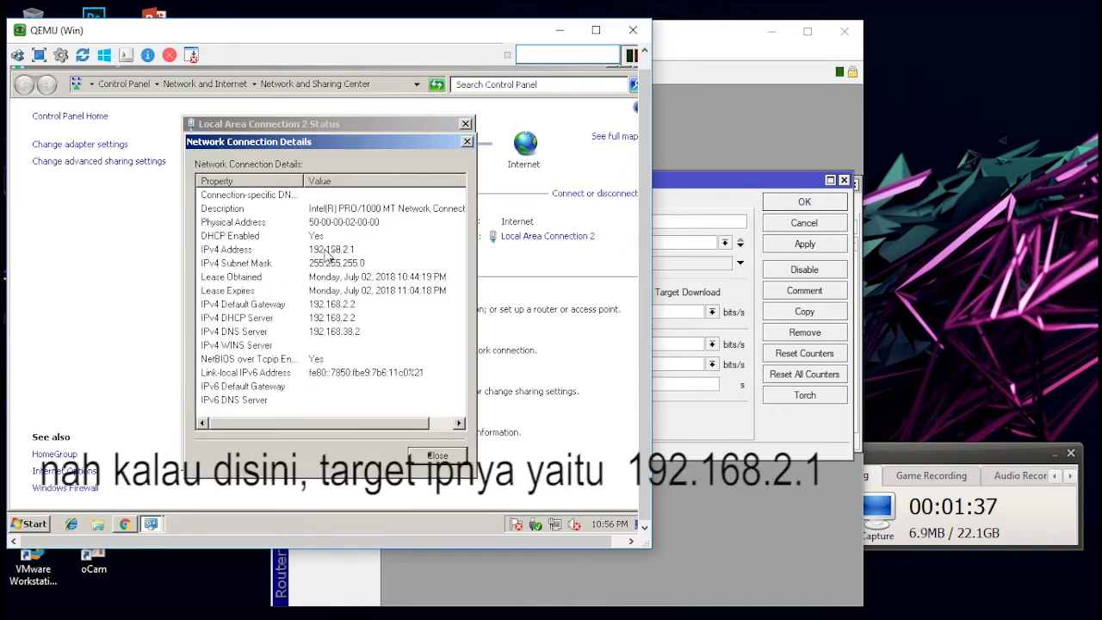
left_click(561, 33)
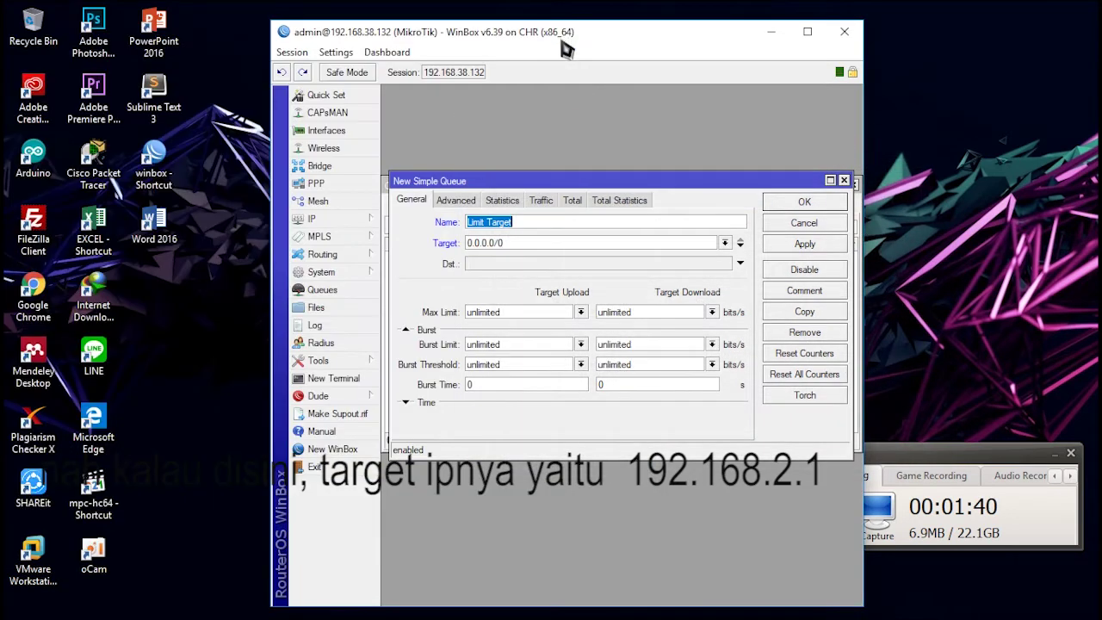
Set the target of the Limit Target queue to 192.168.2.1.
left_click(529, 252)
double_click(532, 250)
type("192.168.2.1")
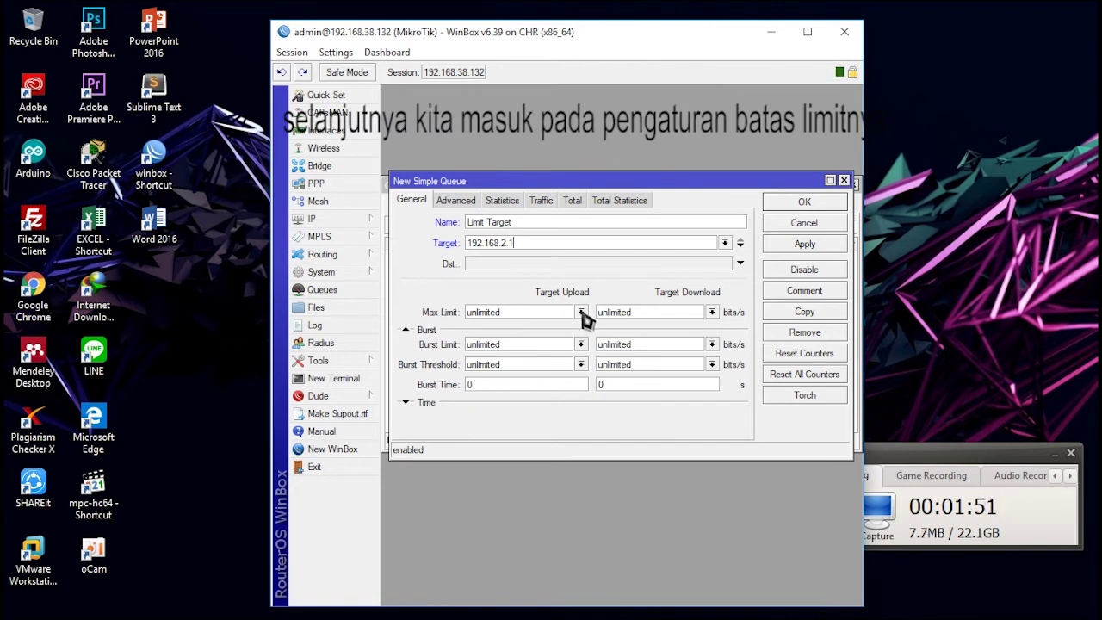
Set the queue's max limit to 128k for upload and 256k for download, and save the queue.
left_click(581, 312)
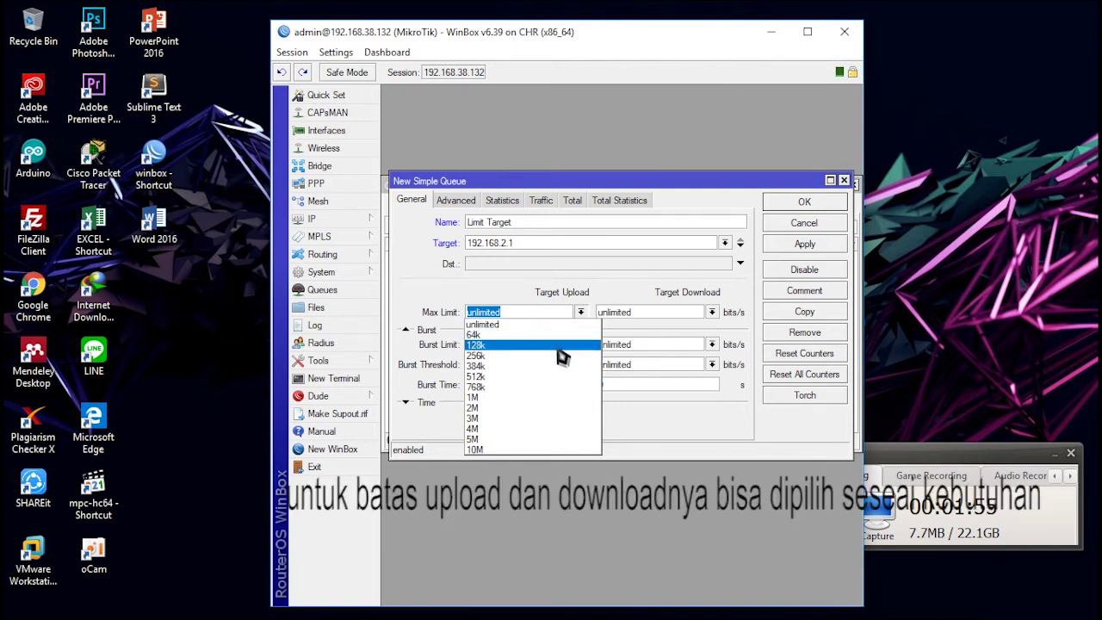
left_click(509, 345)
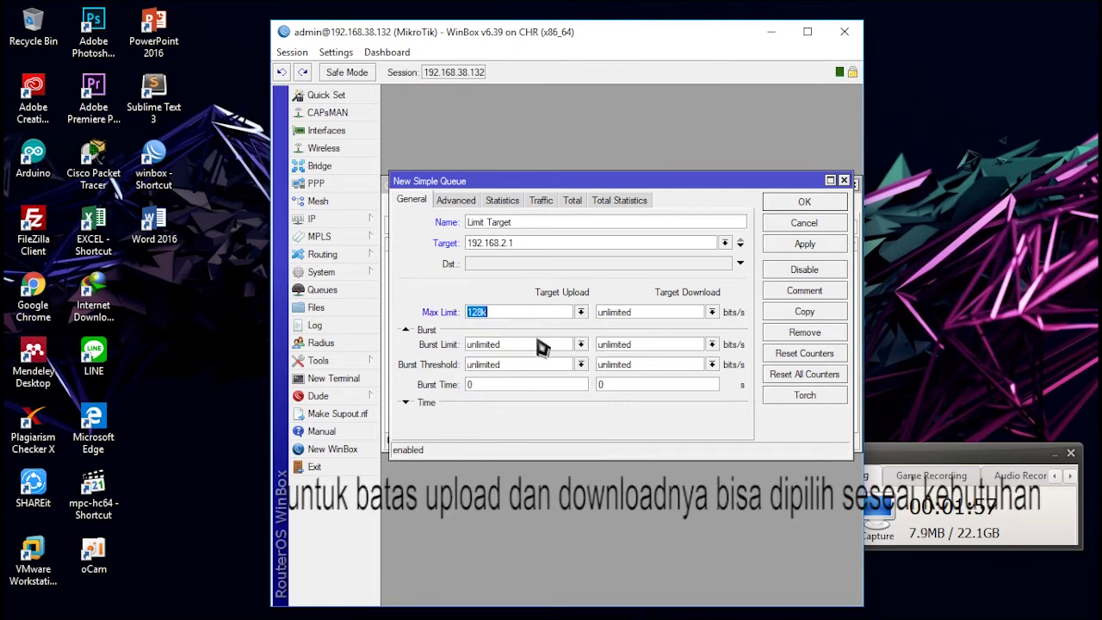
left_click(711, 313)
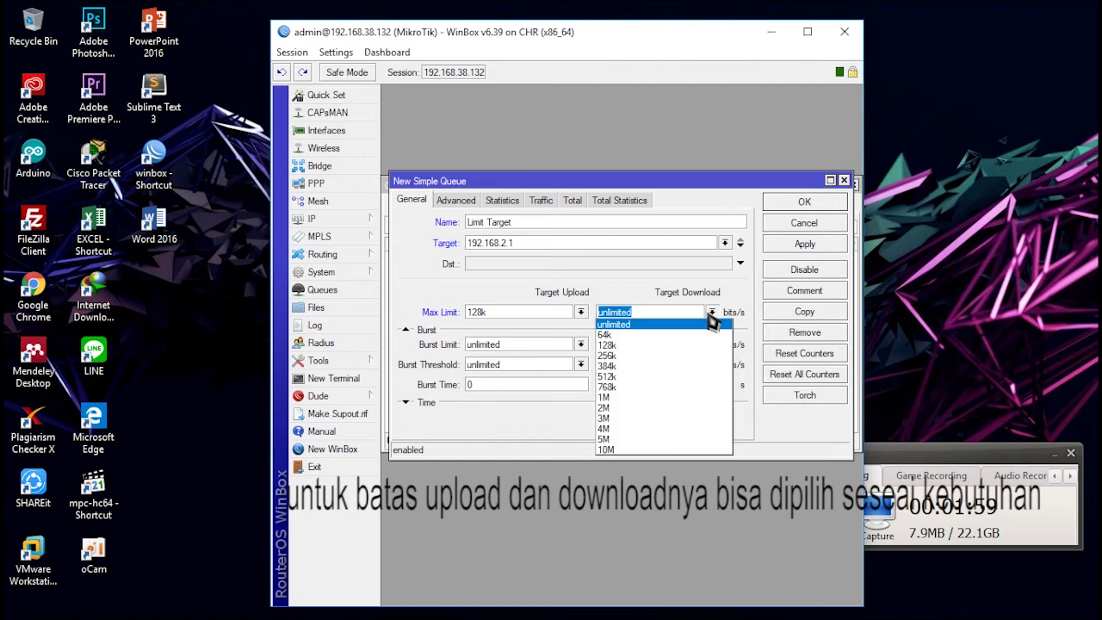
left_click(688, 356)
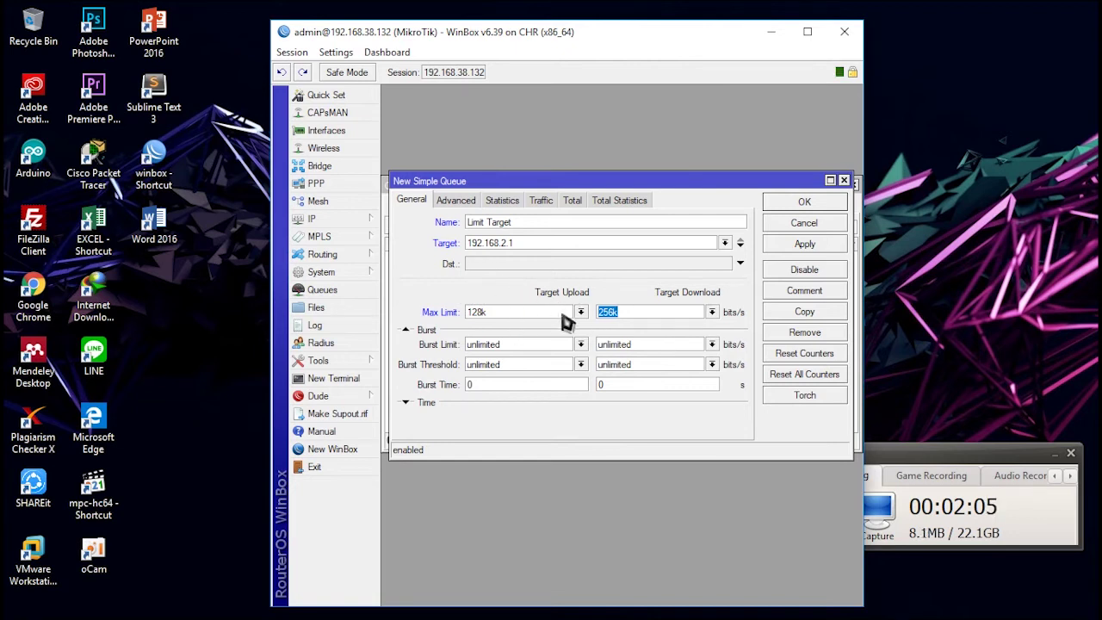
left_click(451, 200)
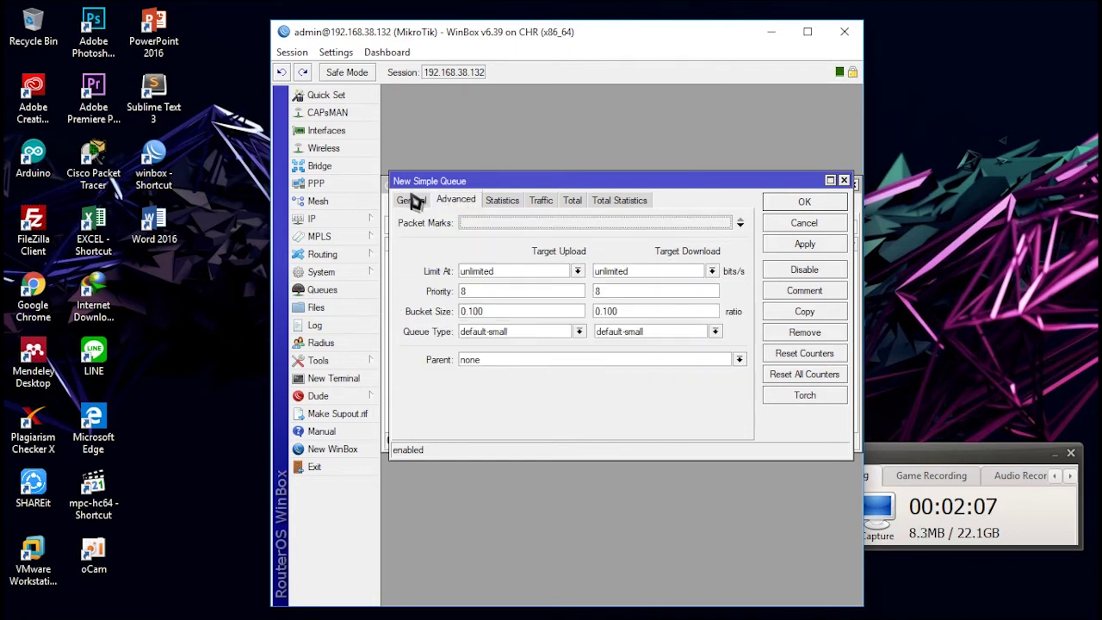
left_click(413, 200)
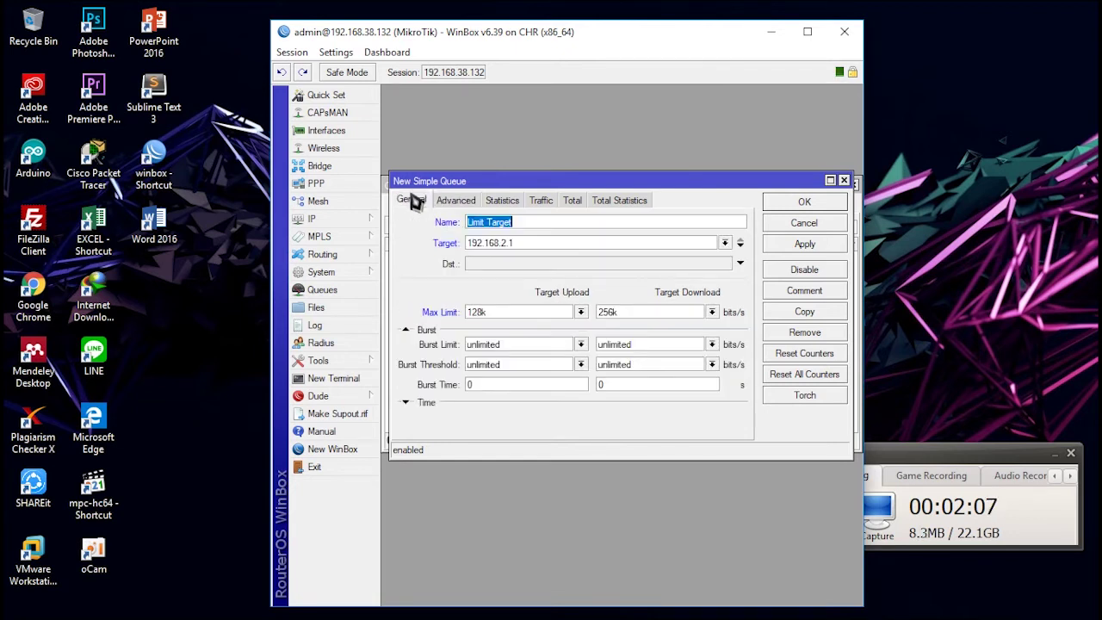
left_click(805, 245)
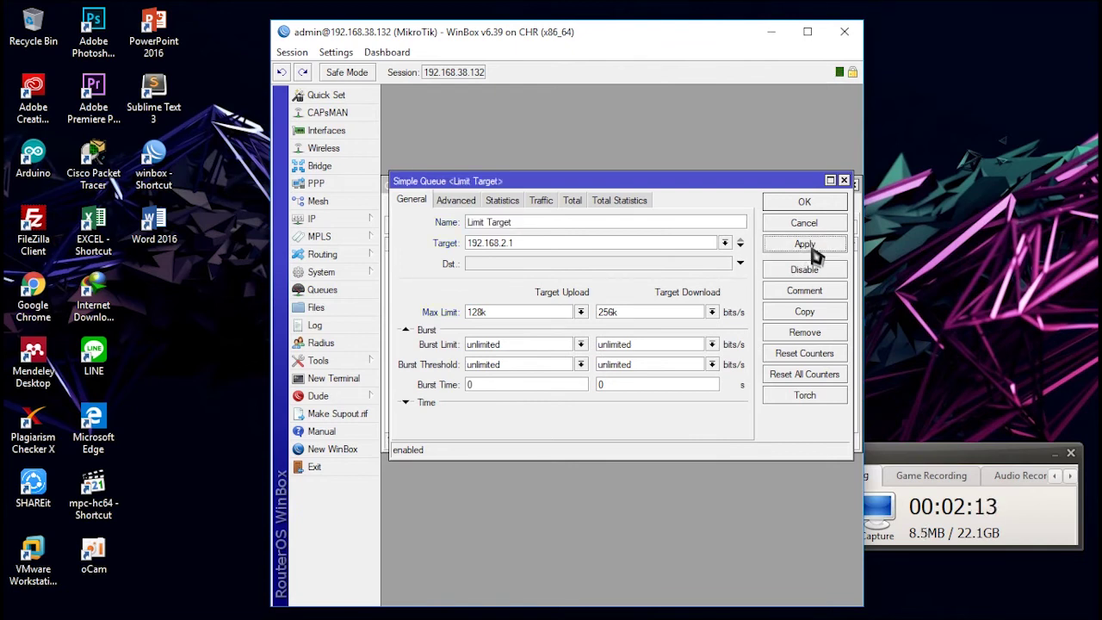
left_click(809, 207)
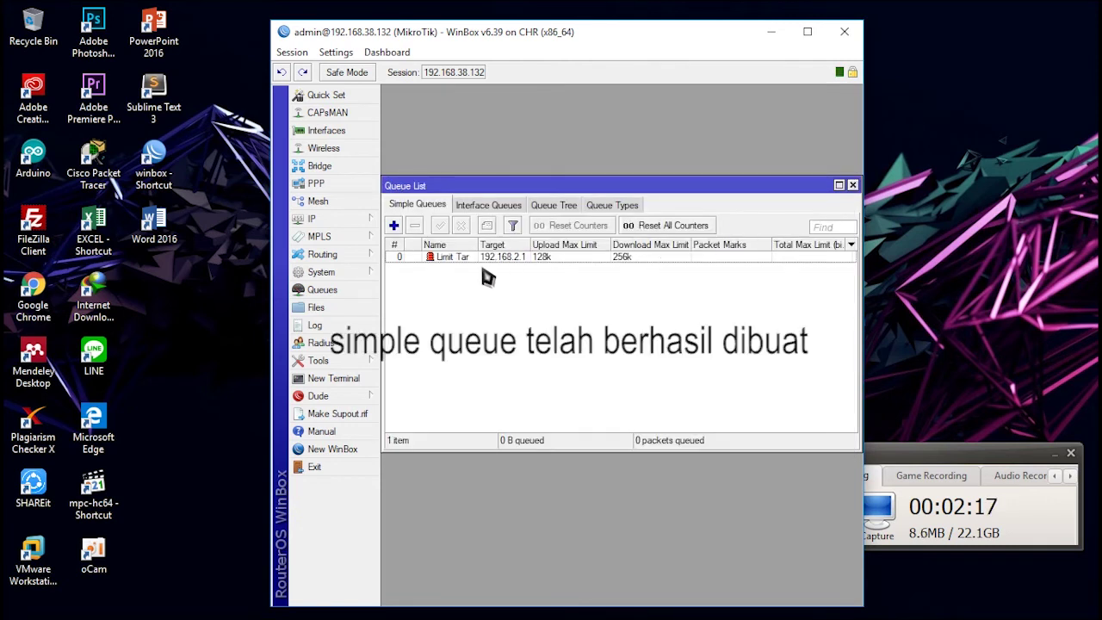
Switch back to the QEMU Windows client and close the connection details, connection status and Network and Sharing Center windows.
mouse_move(1087, 293)
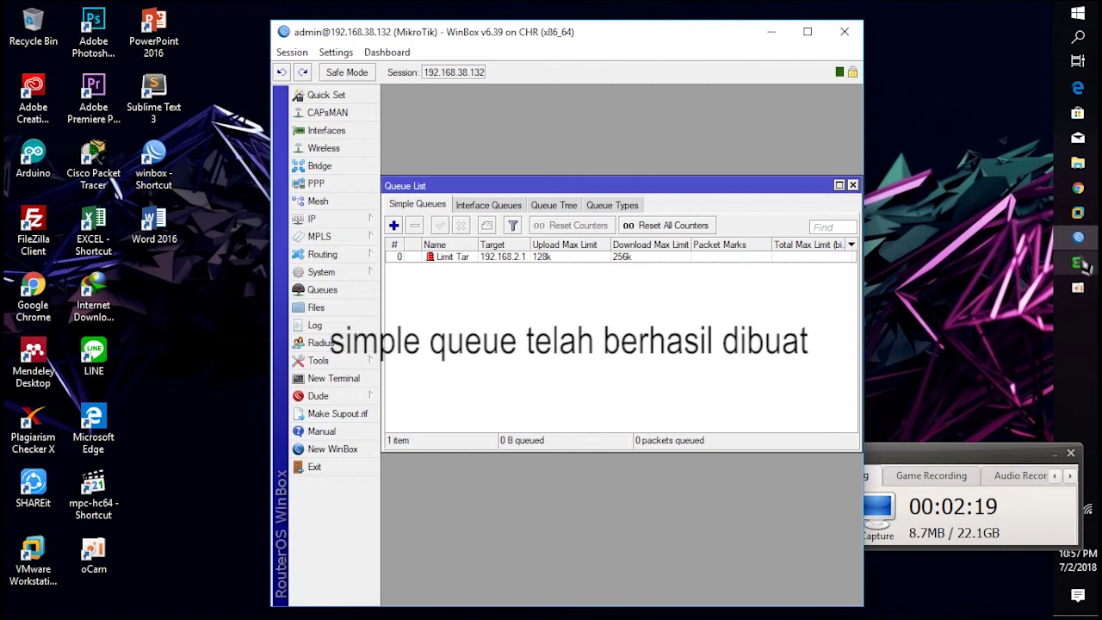
left_click(1077, 263)
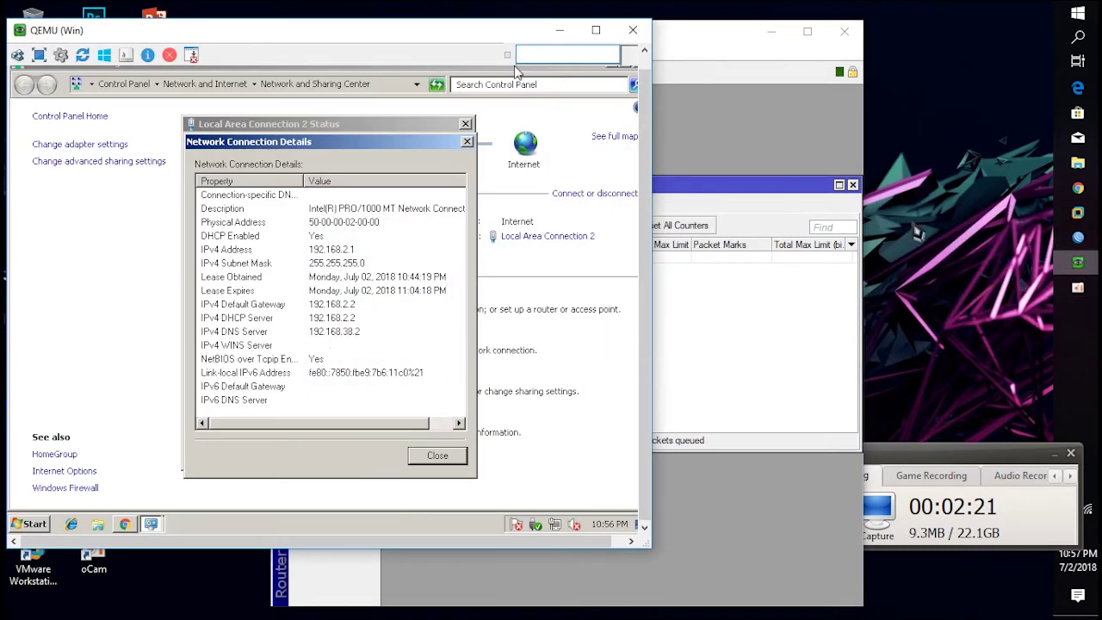
left_click(439, 456)
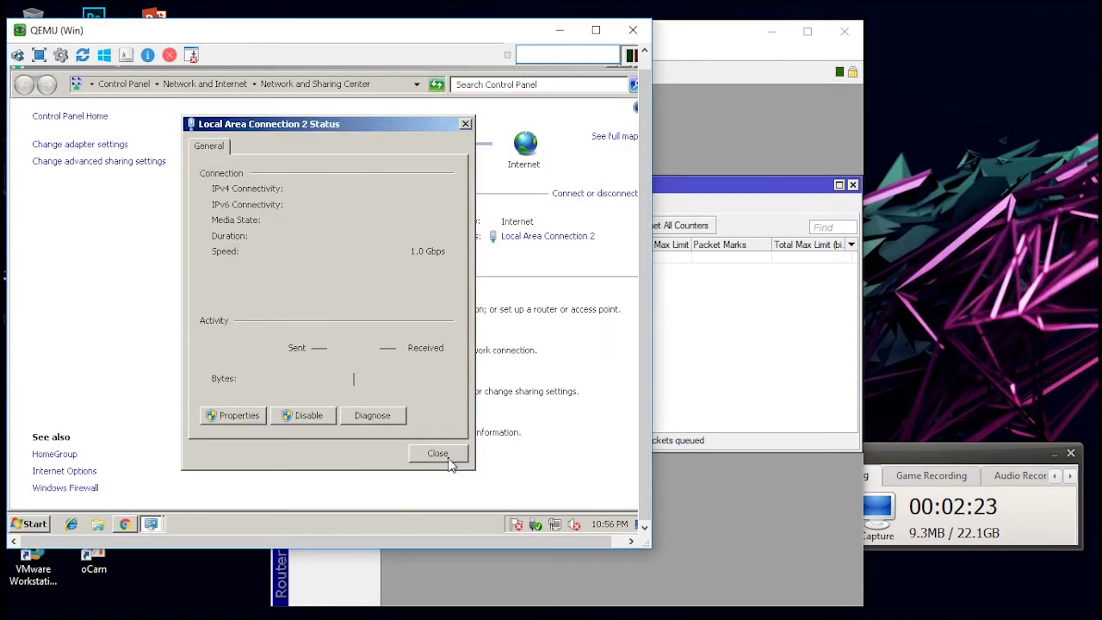
left_click(434, 460)
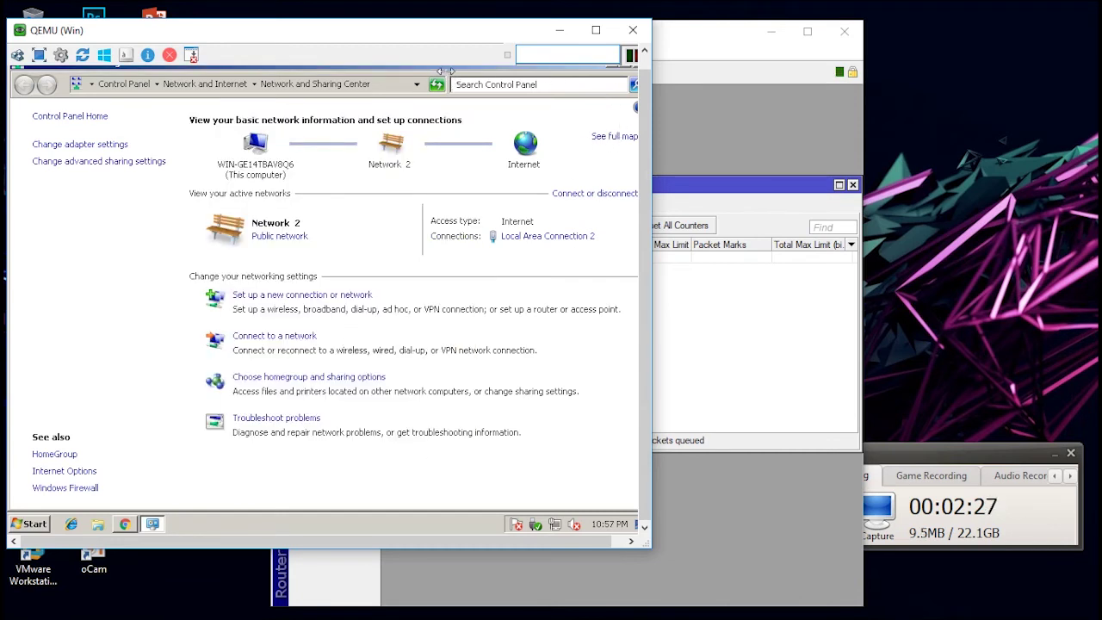
left_click_drag(405, 77, 361, 122)
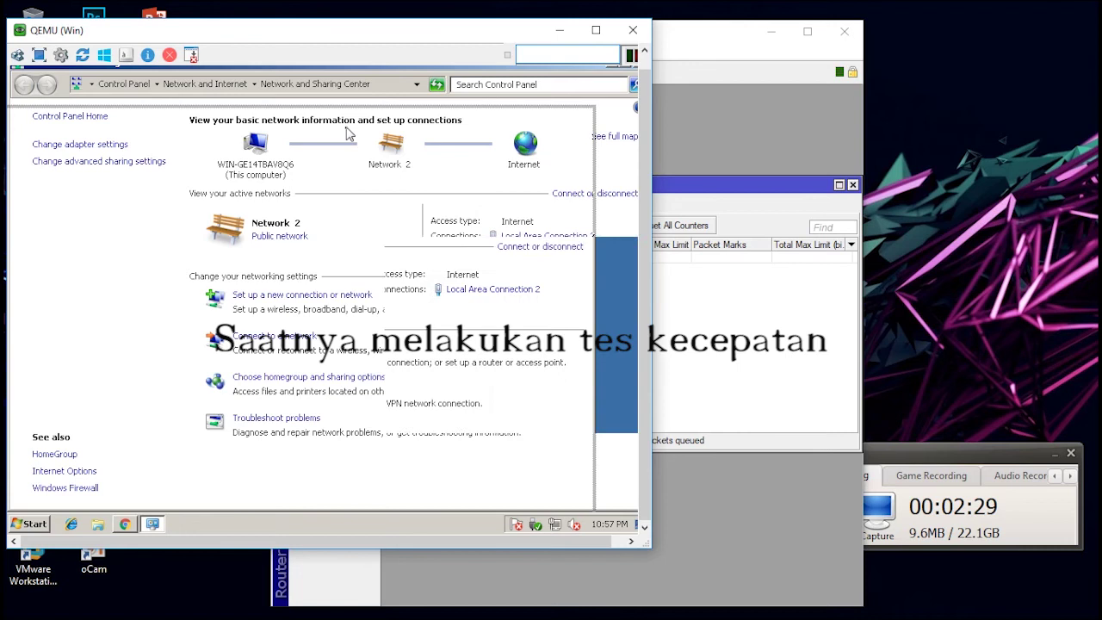
left_click(585, 115)
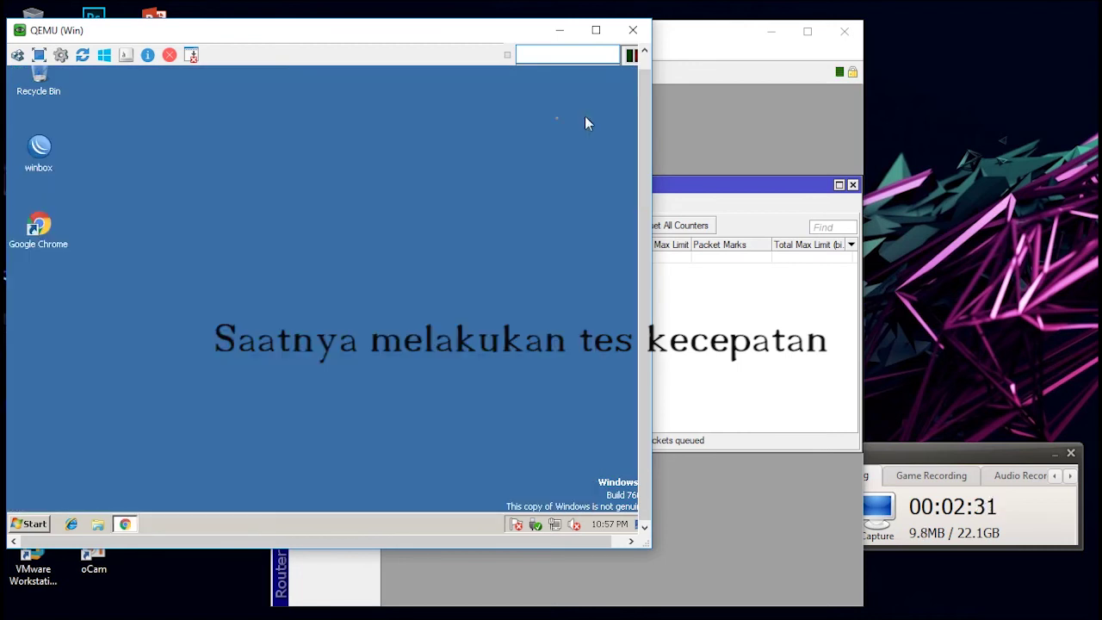
Minimize the screen recorder window and reposition the QEMU window on the desktop.
left_click(1060, 457)
left_click(1055, 453)
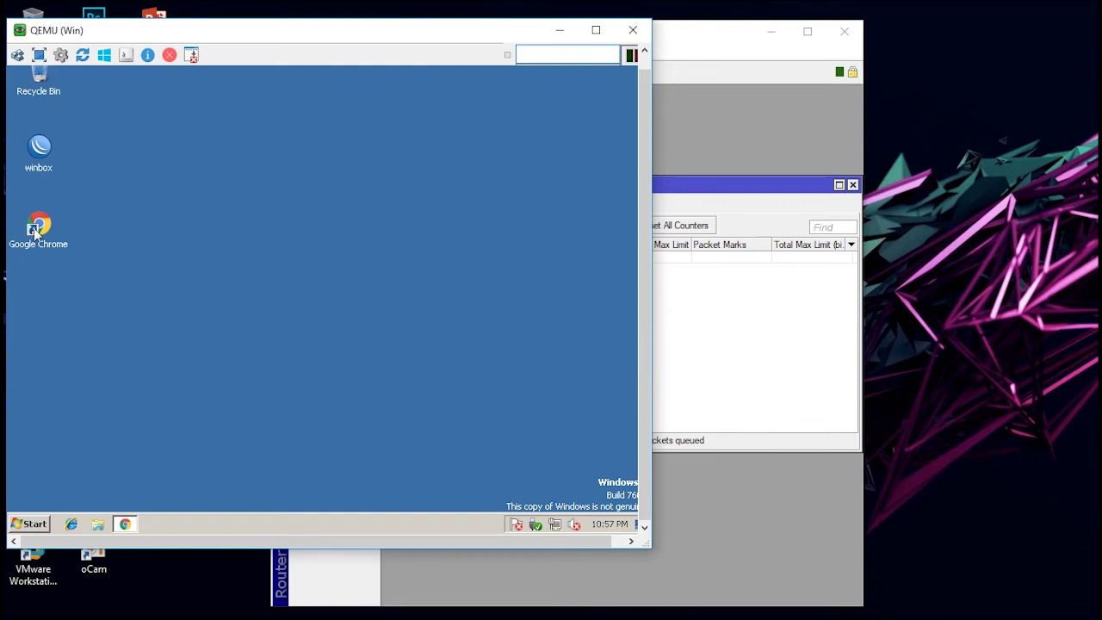
left_click_drag(229, 40, 290, 46)
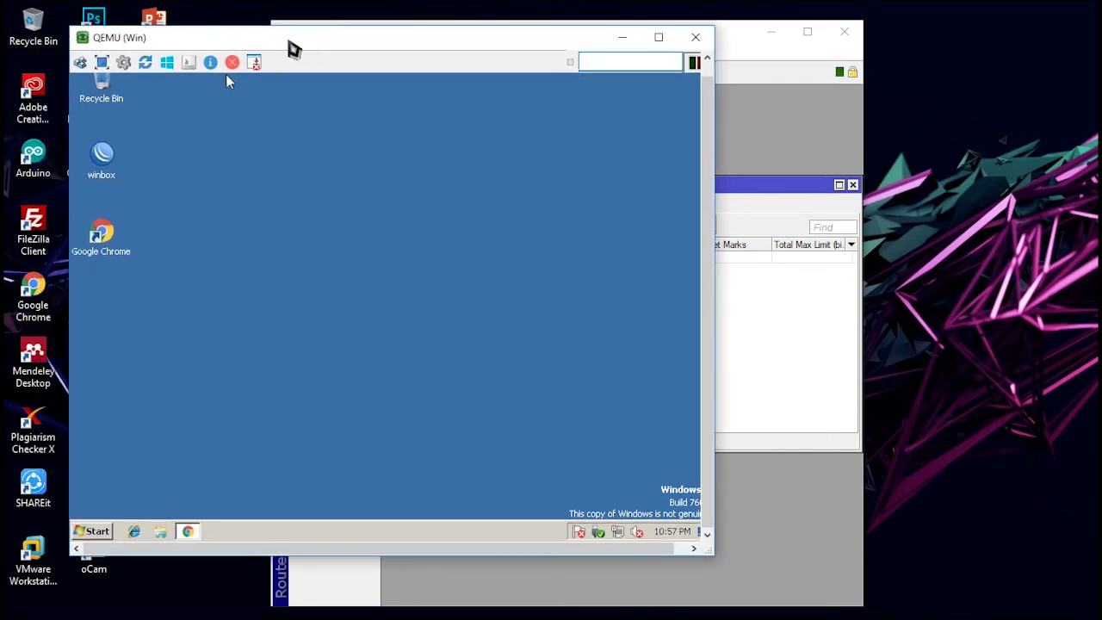
Open Chrome in the Windows client, search for speedtest and open the Speedtest by Ookla site.
double_click(103, 241)
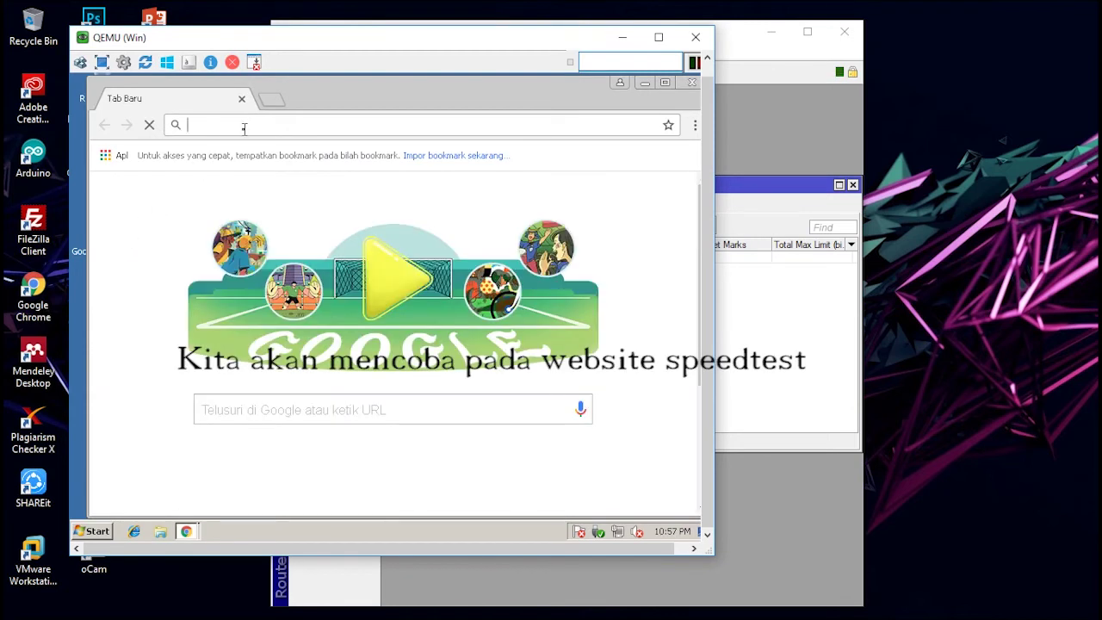
type("speed")
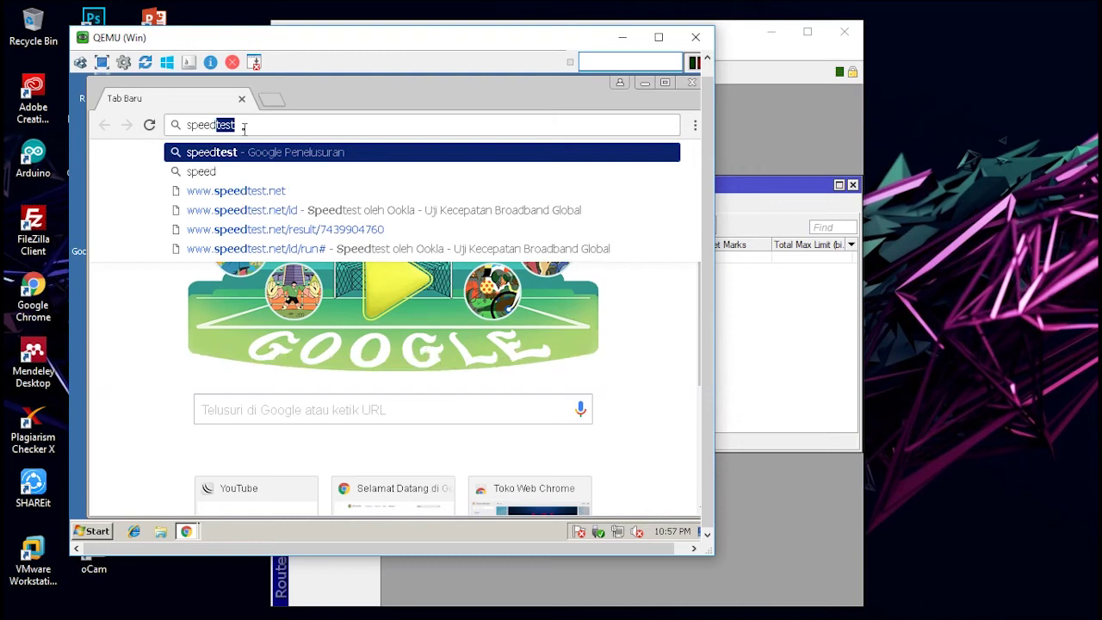
key("Return")
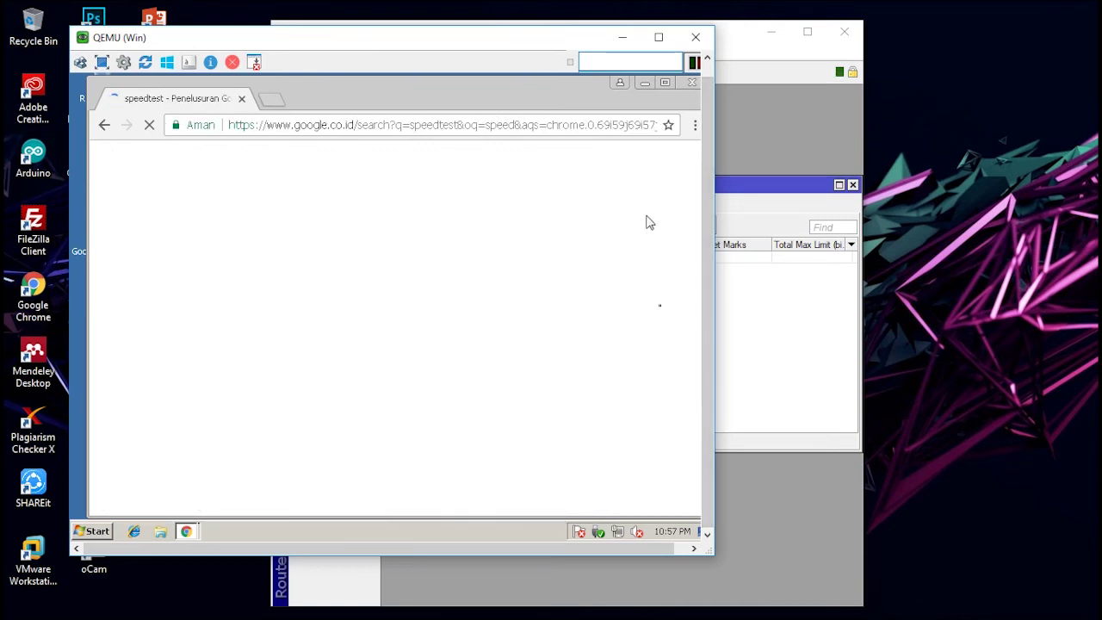
left_click_drag(716, 556, 739, 571)
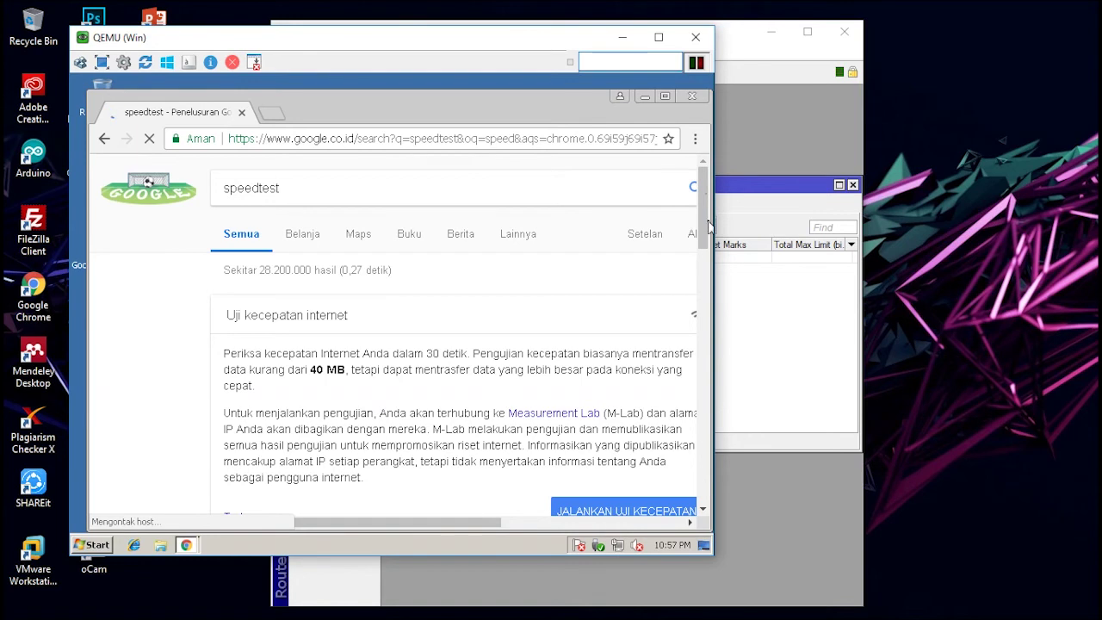
scroll(449, 367, "down", 3)
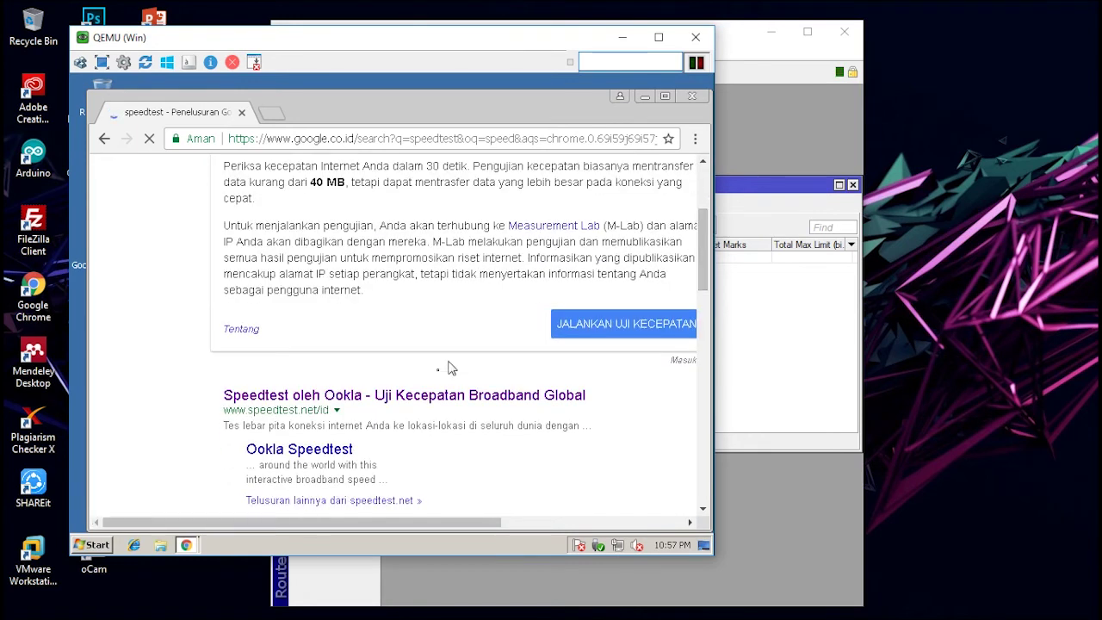
left_click(362, 395)
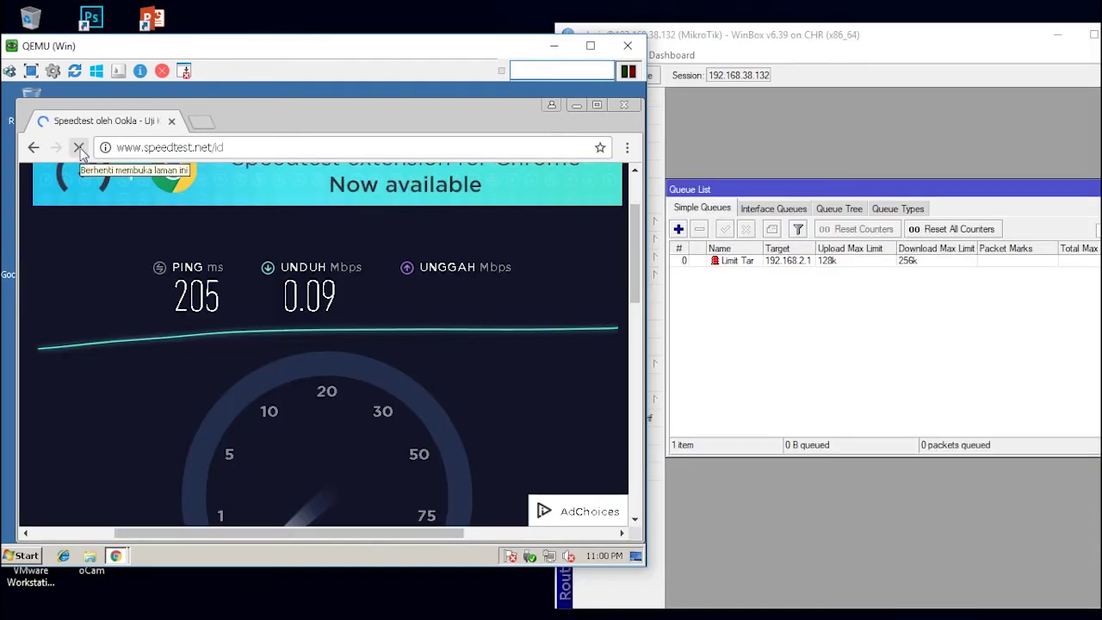
Reload the Speedtest page and start a new speed test.
left_click(78, 148)
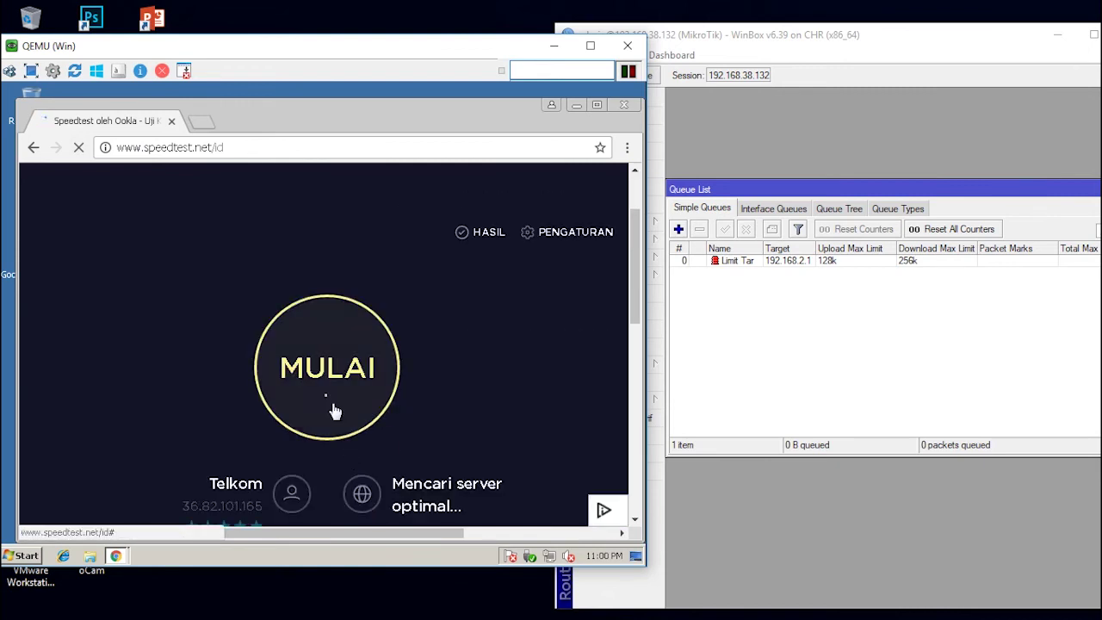
left_click(324, 396)
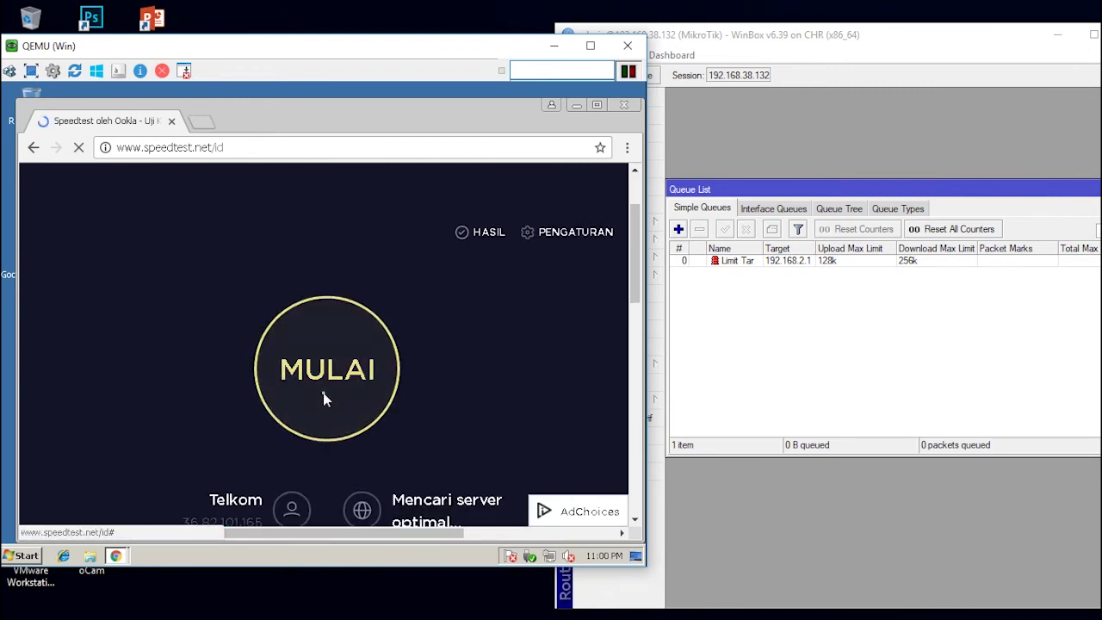